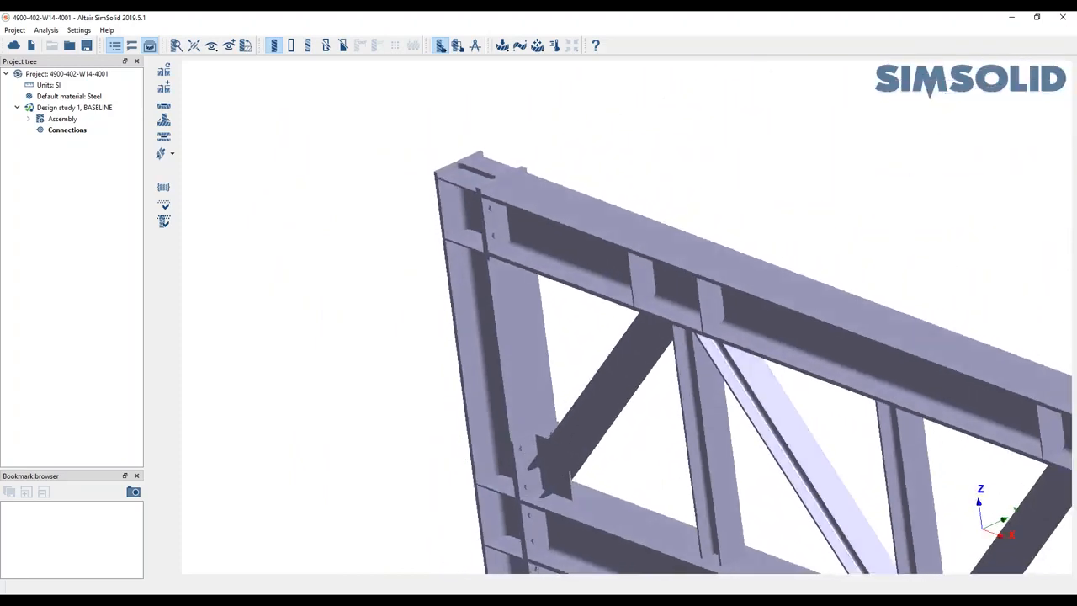
Examine the bolted truss-to-column joint at the frame's end and the overall frame with its three columns
scroll(472, 341, "up", 5)
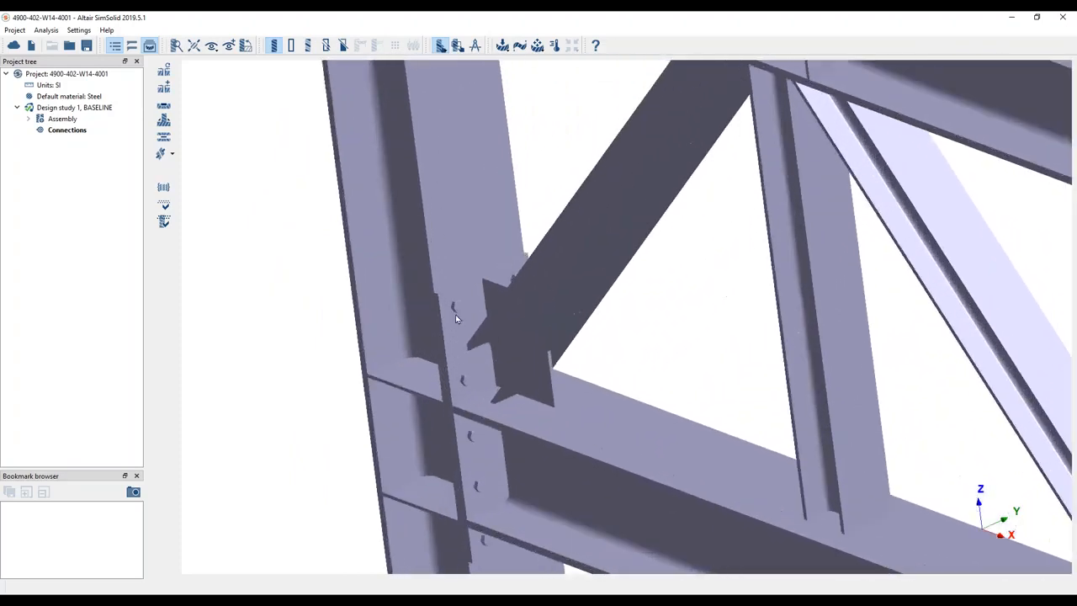
scroll(458, 319, "down", 5)
scroll(462, 327, "down", 6)
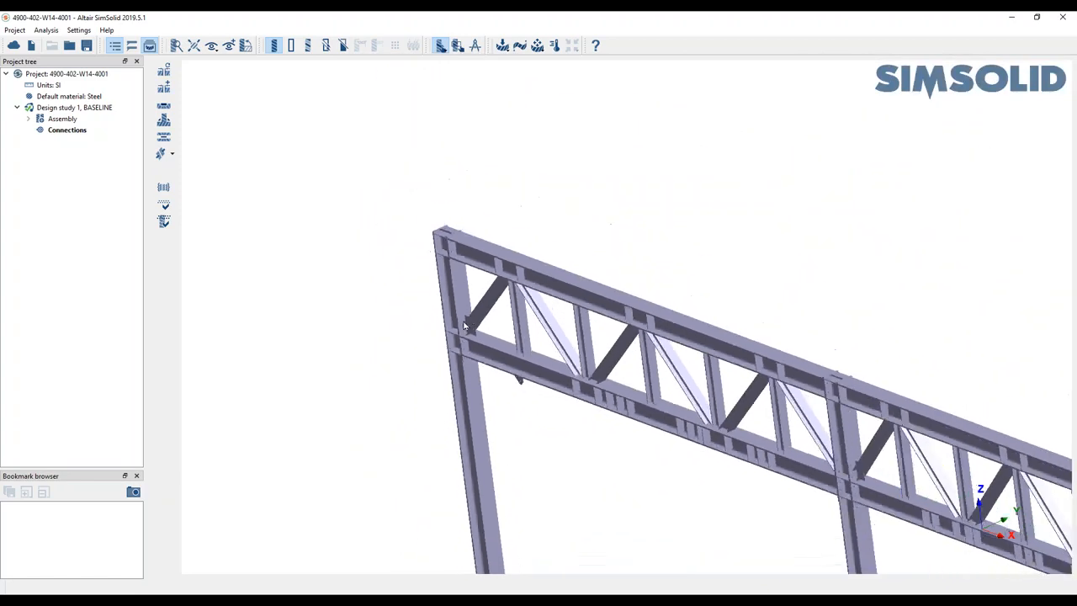
right_click_drag(815, 386, 706, 210)
left_click_drag(694, 352, 781, 298)
right_click_drag(762, 255, 635, 283)
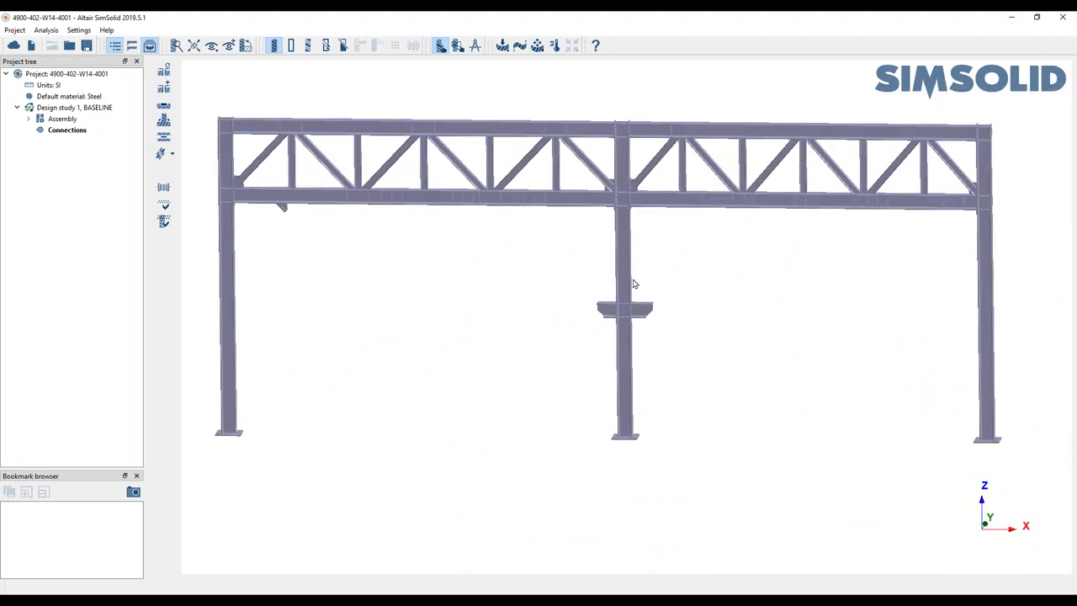
left_click_drag(580, 261, 699, 252)
right_click_drag(339, 231, 410, 236)
Inspect the web stiffeners and hanging bracket along the truss's lower chord up close
scroll(421, 232, "up", 5)
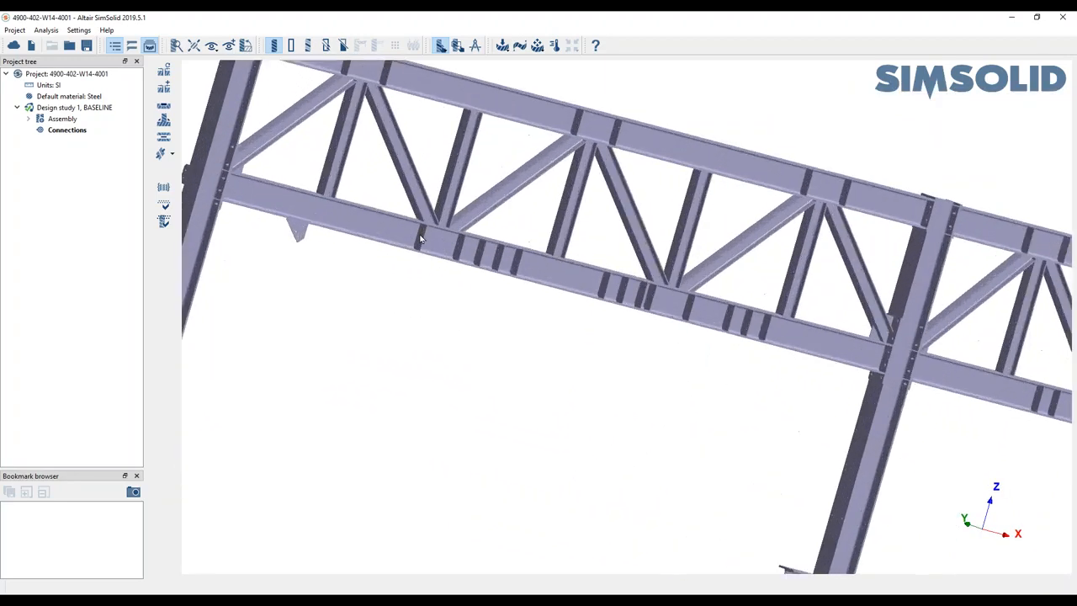
scroll(417, 249, "up", 10)
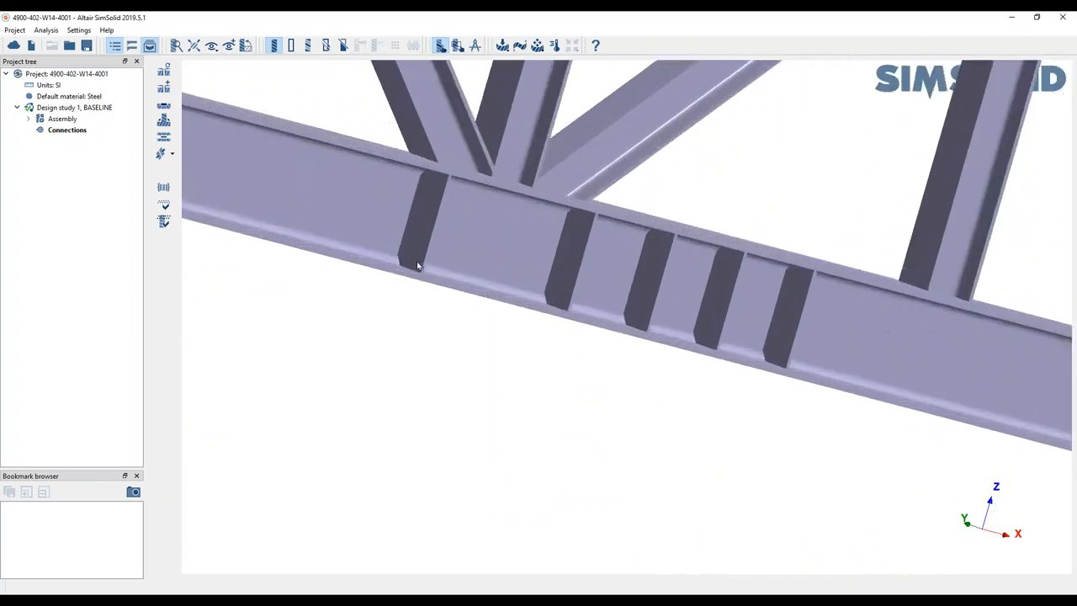
scroll(410, 281, "up", 3)
left_click_drag(403, 268, 453, 316)
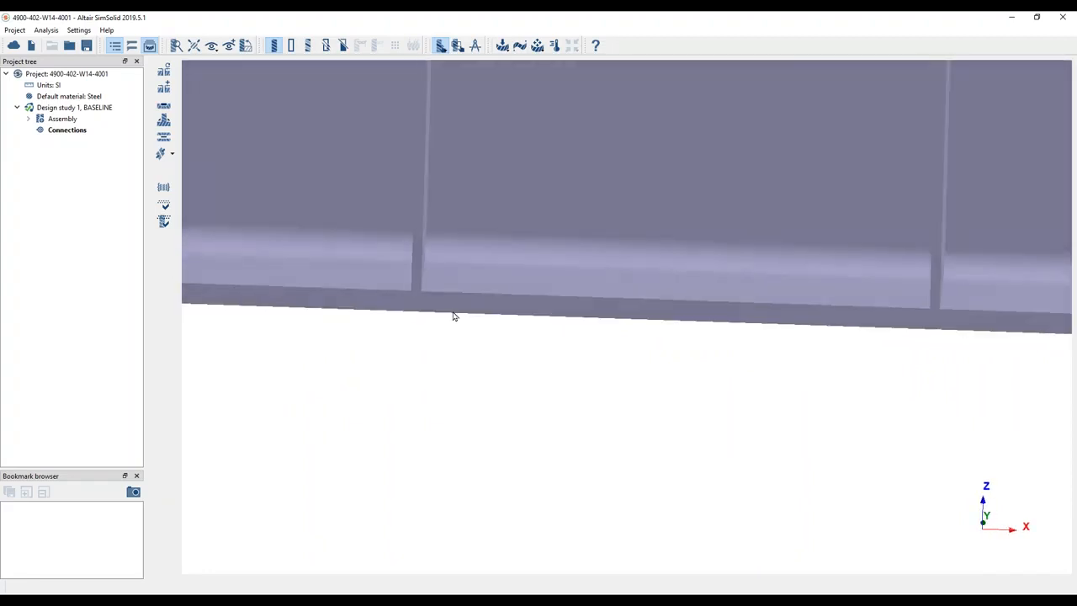
scroll(479, 341, "down", 5)
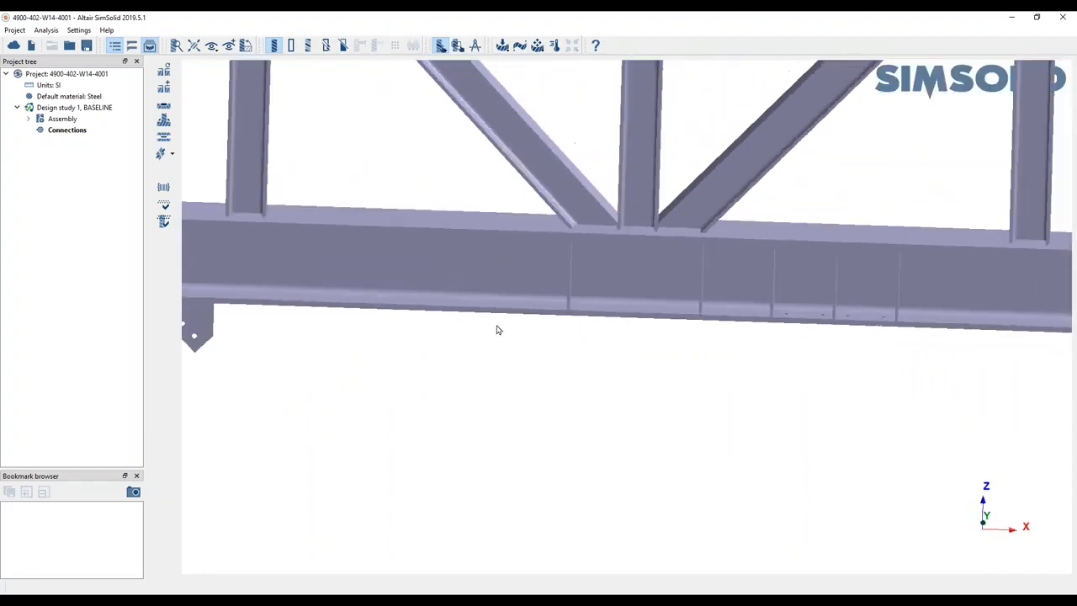
scroll(496, 329, "down", 4)
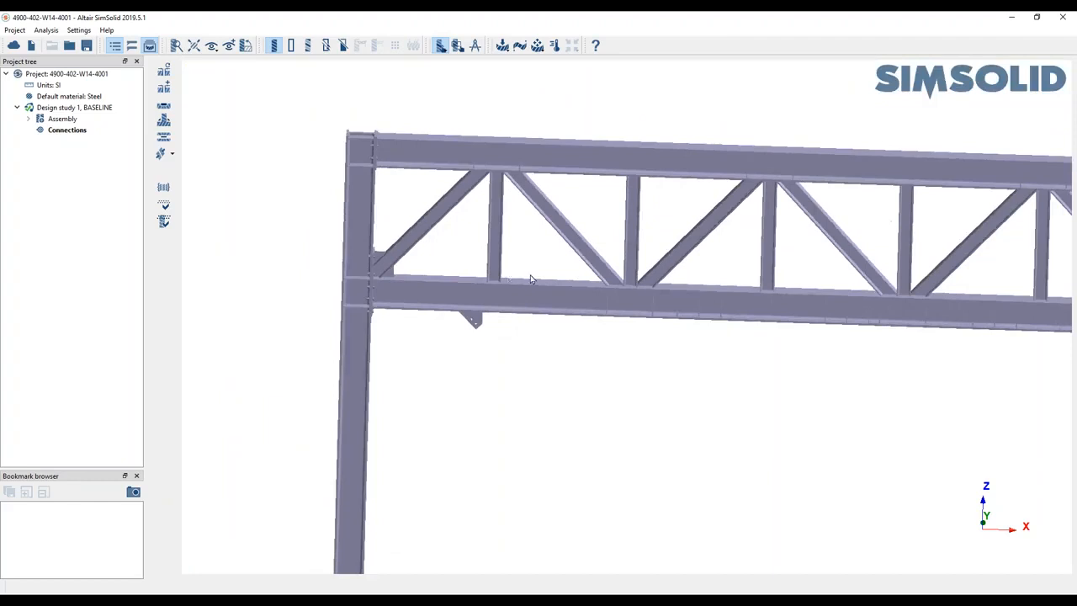
scroll(594, 281, "down", 3)
Switch to the Bottom view and apply the generic Steel material to all parts of the assembly
left_click(213, 49)
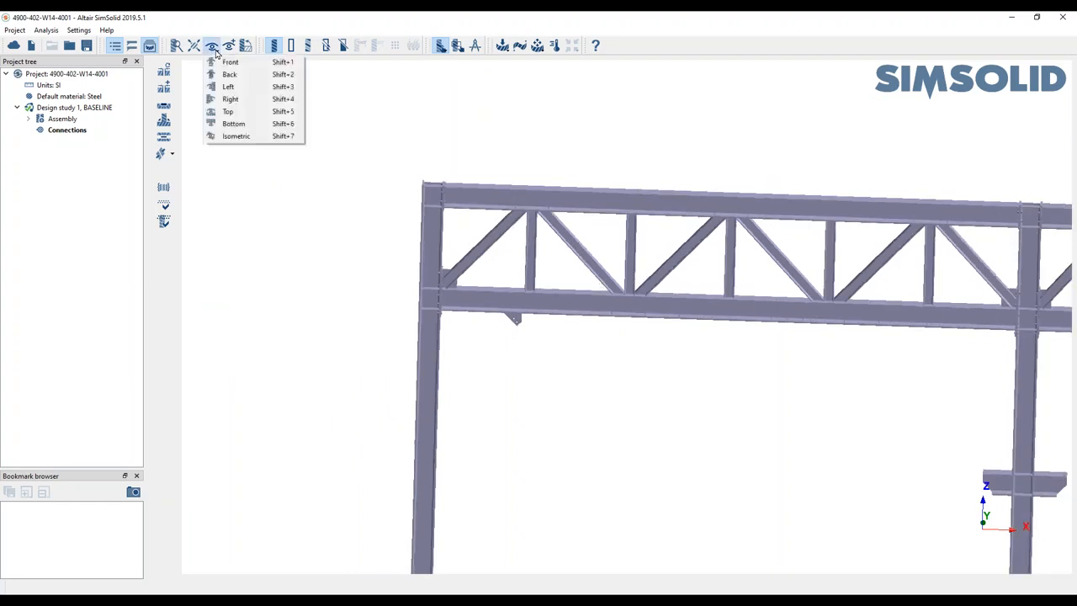
left_click(234, 123)
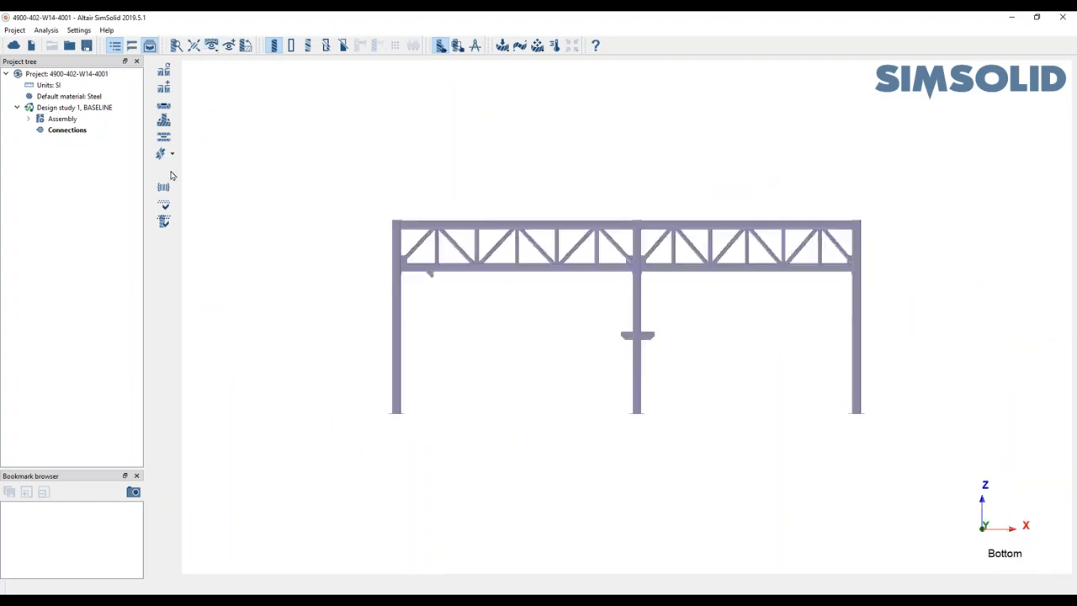
left_click(62, 119)
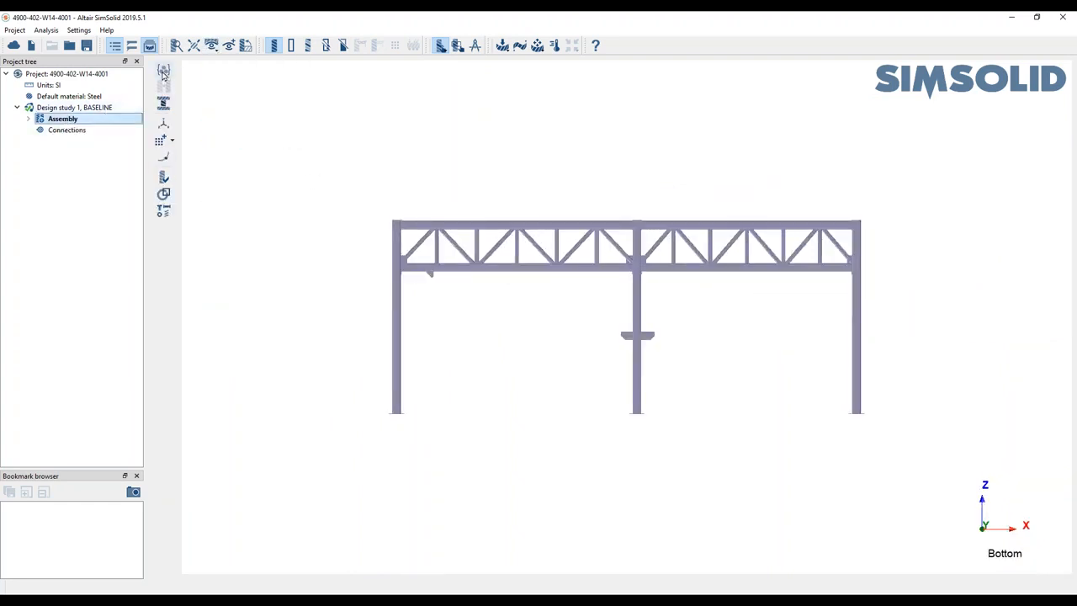
left_click(164, 71)
left_click(461, 172)
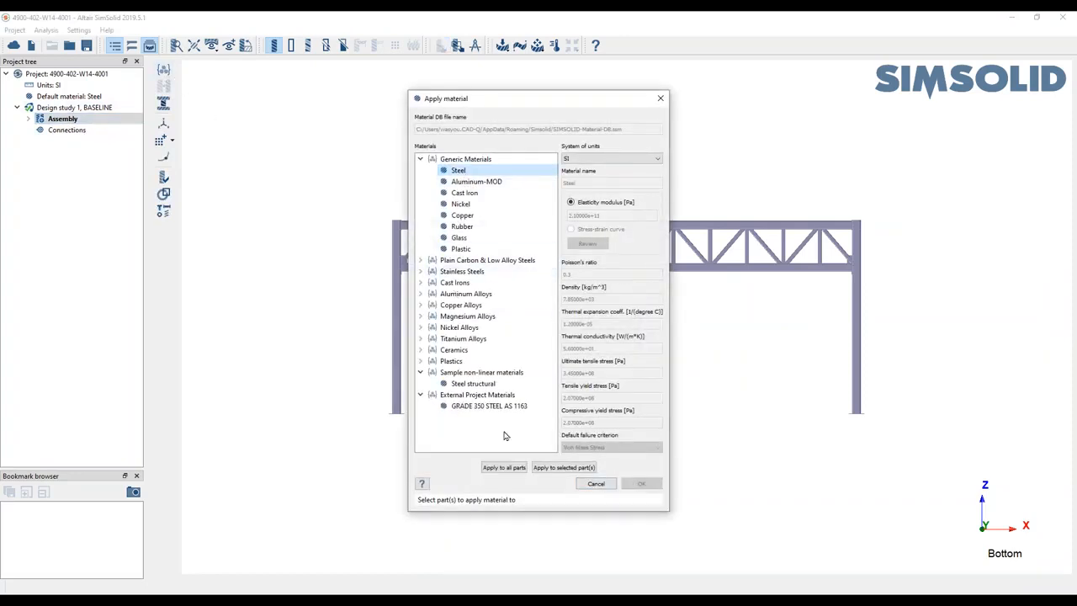
left_click(504, 468)
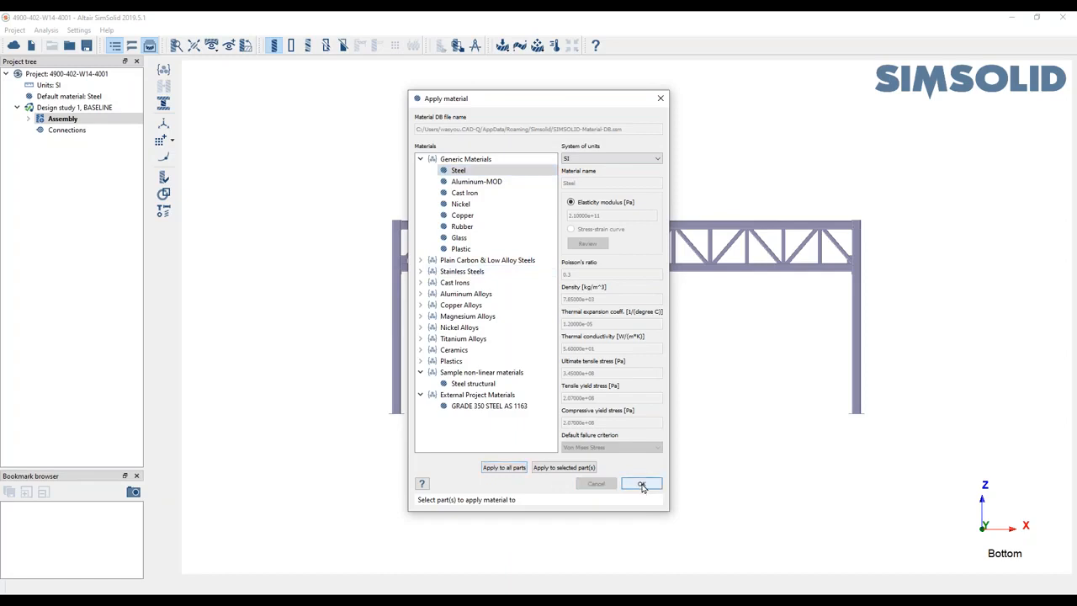
left_click(642, 485)
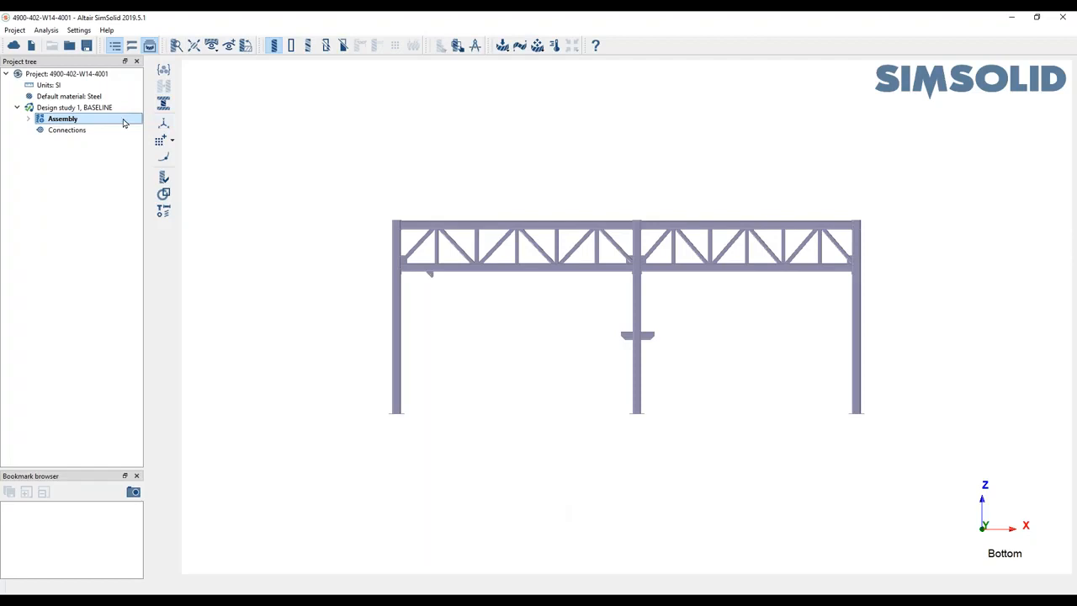
Try to create automatic connections with 3 mm gap and penetration tolerances at Normal resolution
left_click(68, 130)
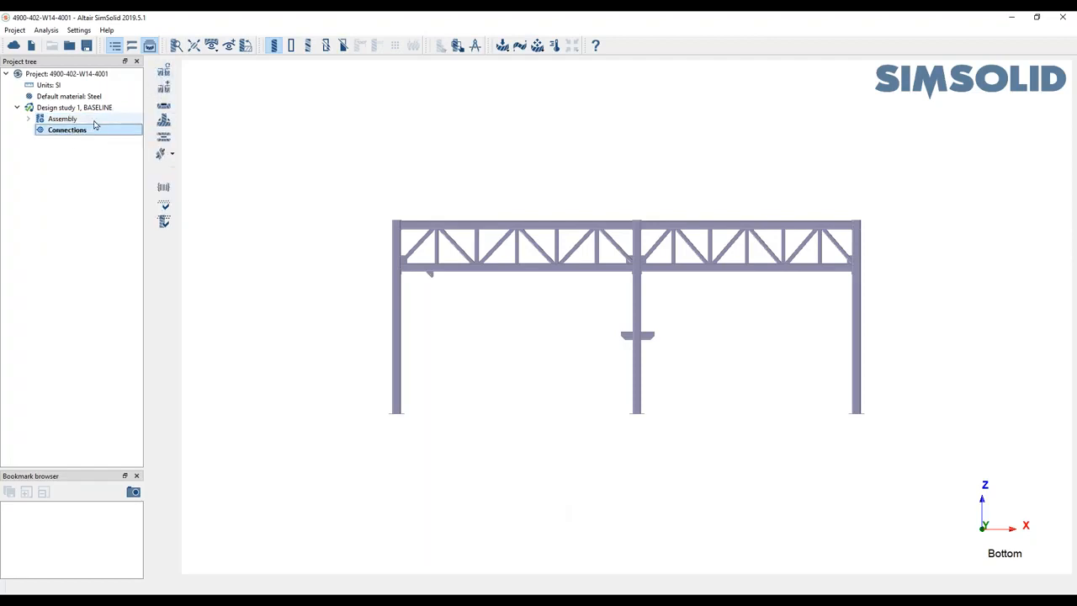
left_click(164, 74)
left_click_drag(243, 237, 341, 125)
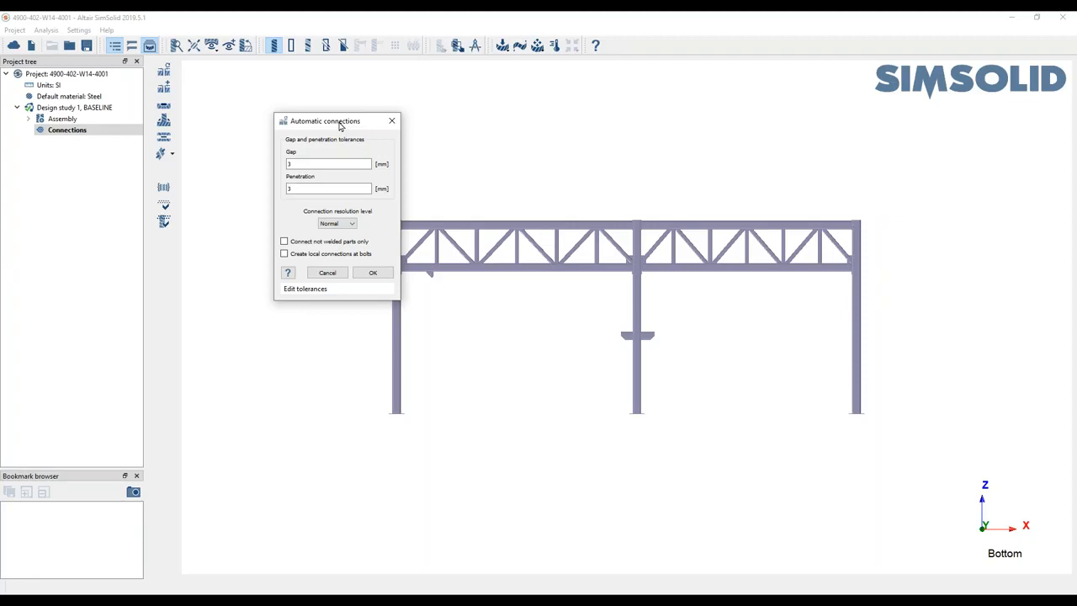
left_click(373, 274)
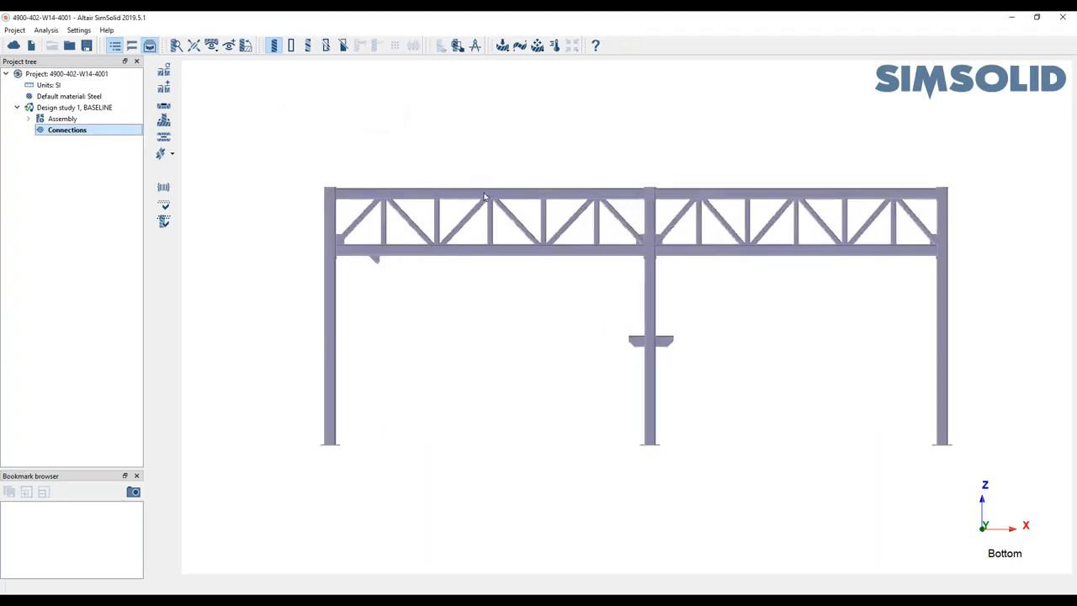
Hide the three column subassemblies 5-, 3- and 4-4900-402-W14-5001 of the assembly
scroll(446, 197, "up", 3)
right_click_drag(549, 317, 457, 299)
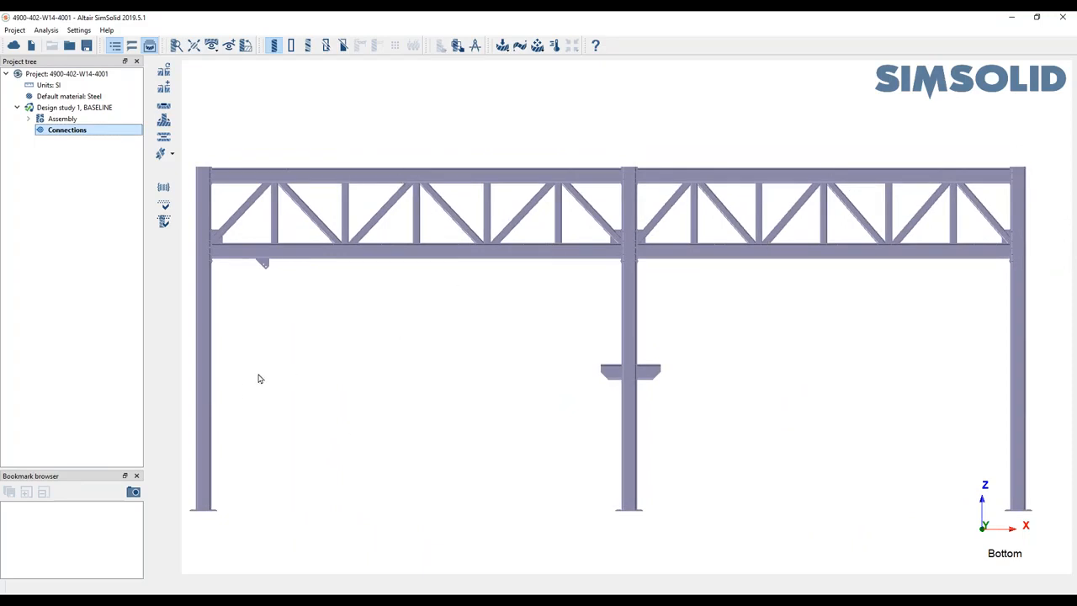
left_click(29, 120)
left_click_drag(140, 140, 137, 462)
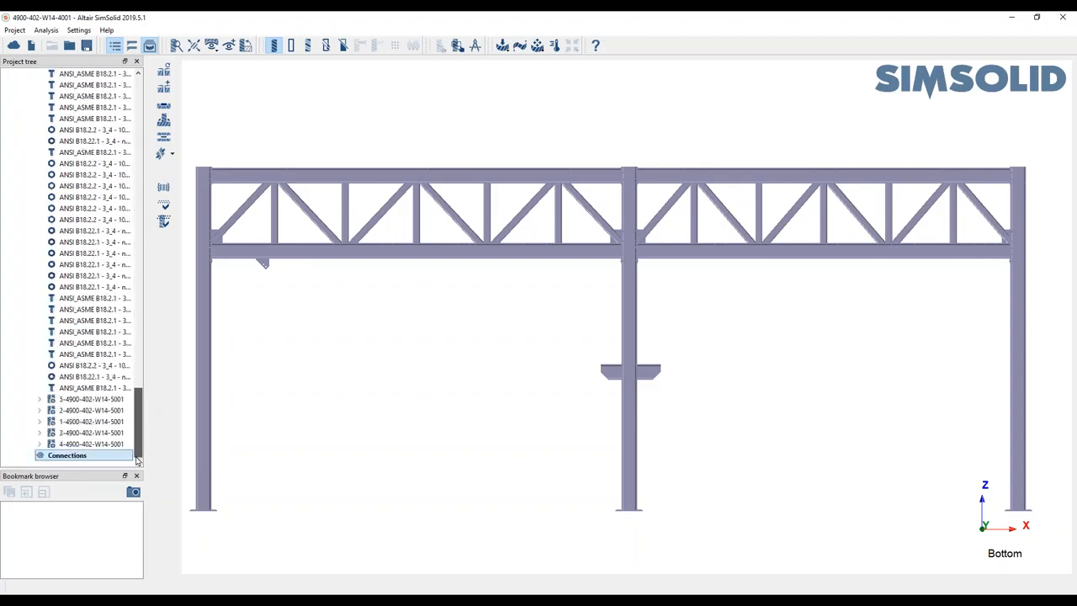
left_click(74, 444)
left_click(74, 432, "ctrl")
left_click(76, 399, "ctrl")
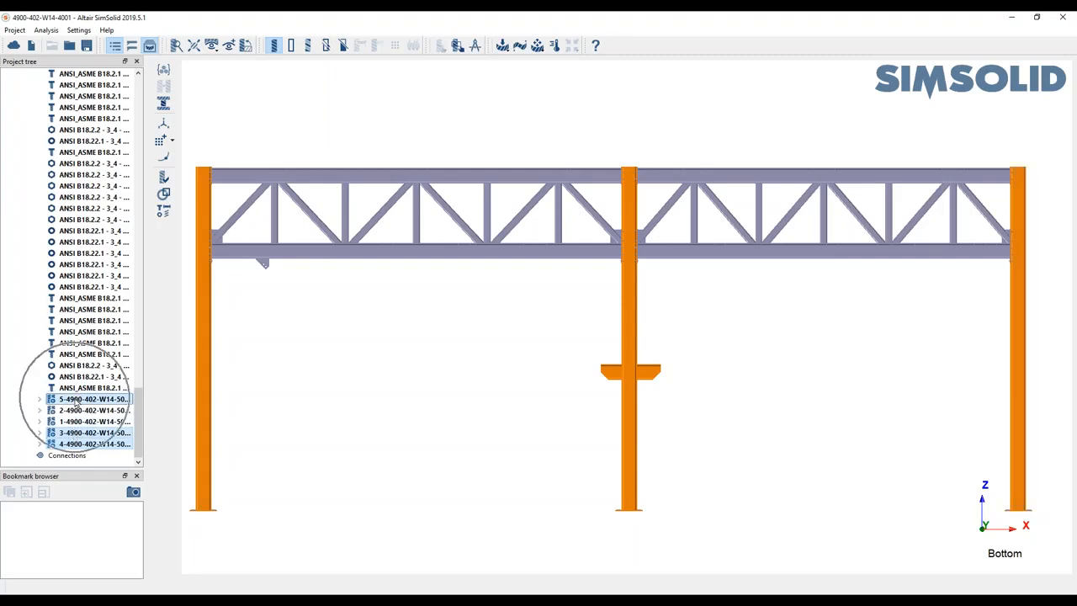
right_click(76, 402)
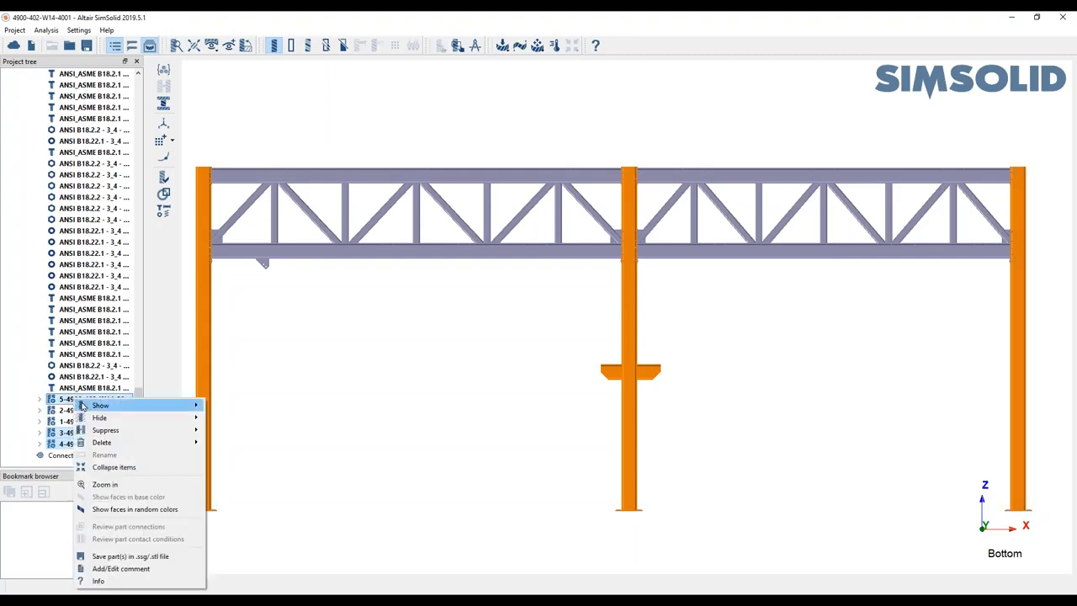
mouse_move(101, 417)
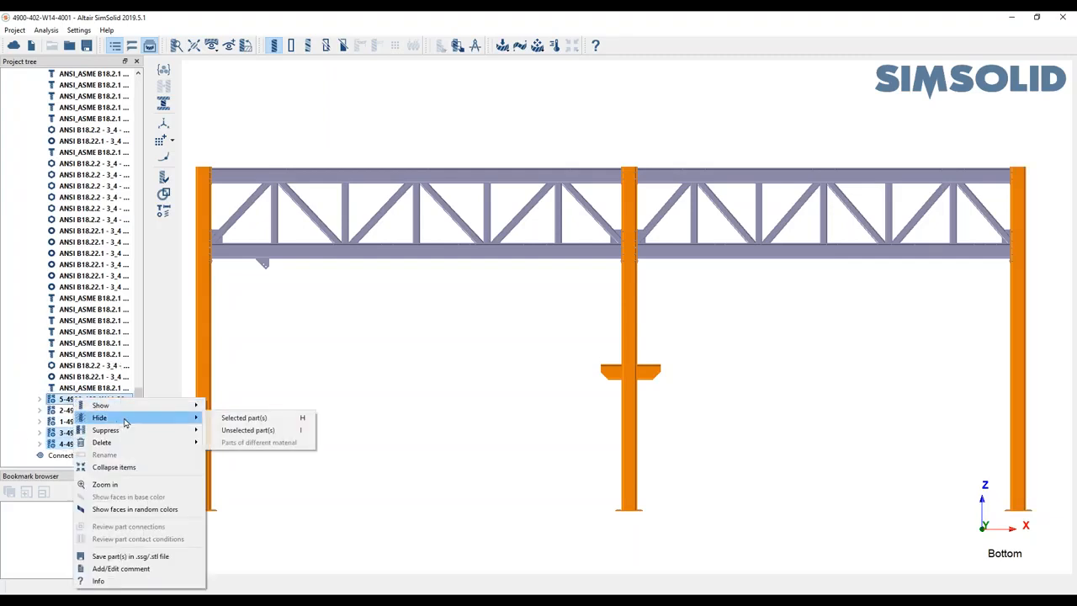
left_click(244, 417)
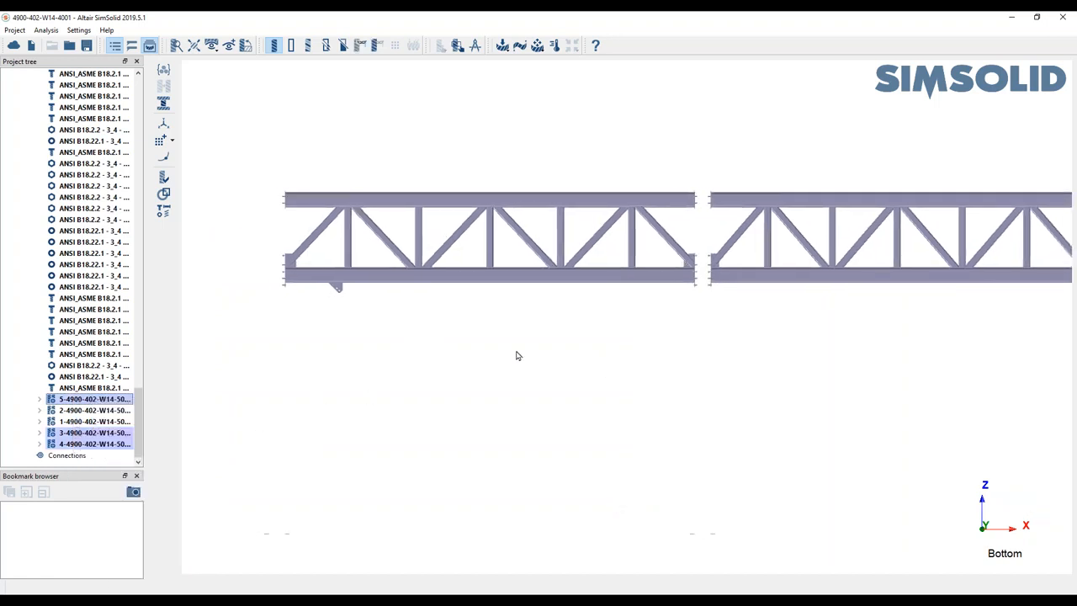
Examine the two exposed truss spans, including their end plates and bolts
scroll(287, 261, "up", 4)
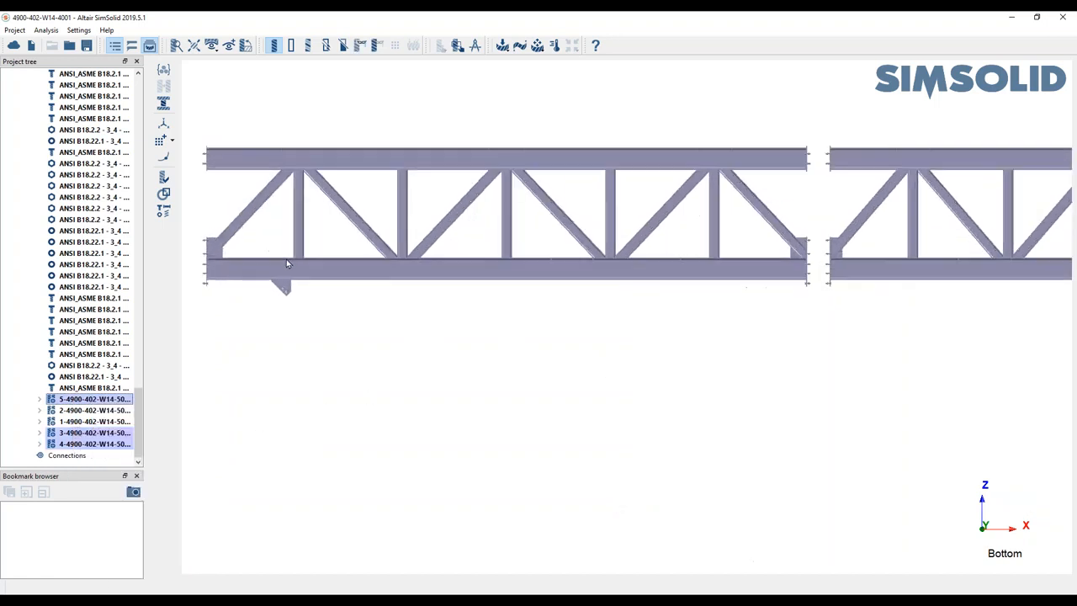
scroll(234, 249, "up", 2)
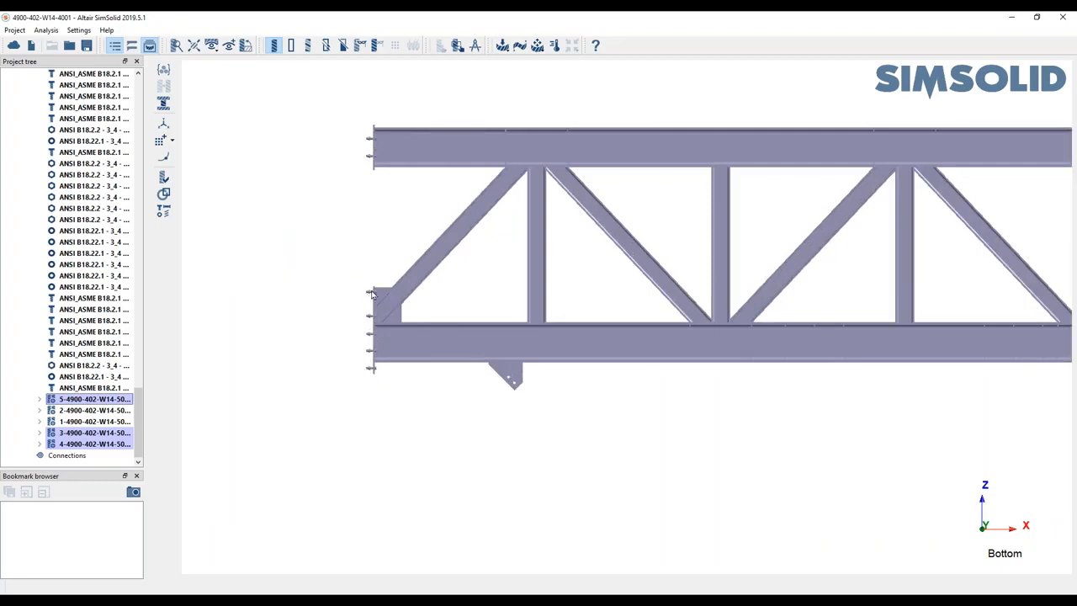
scroll(431, 305, "down", 3)
right_click_drag(667, 296, 460, 280)
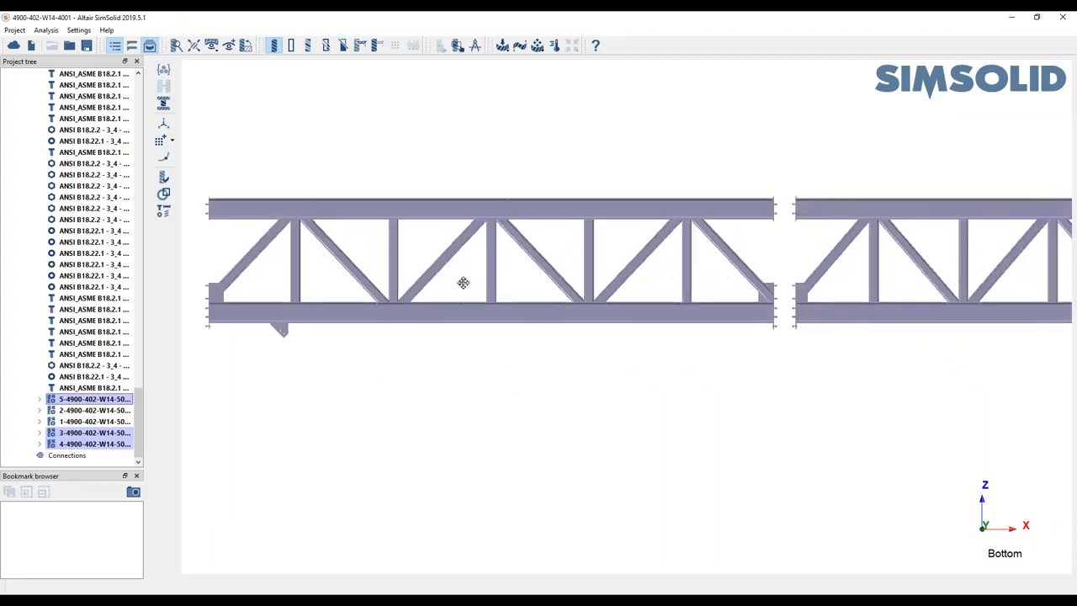
scroll(600, 306, "down", 2)
right_click_drag(673, 303, 615, 296)
scroll(615, 295, "down", 1)
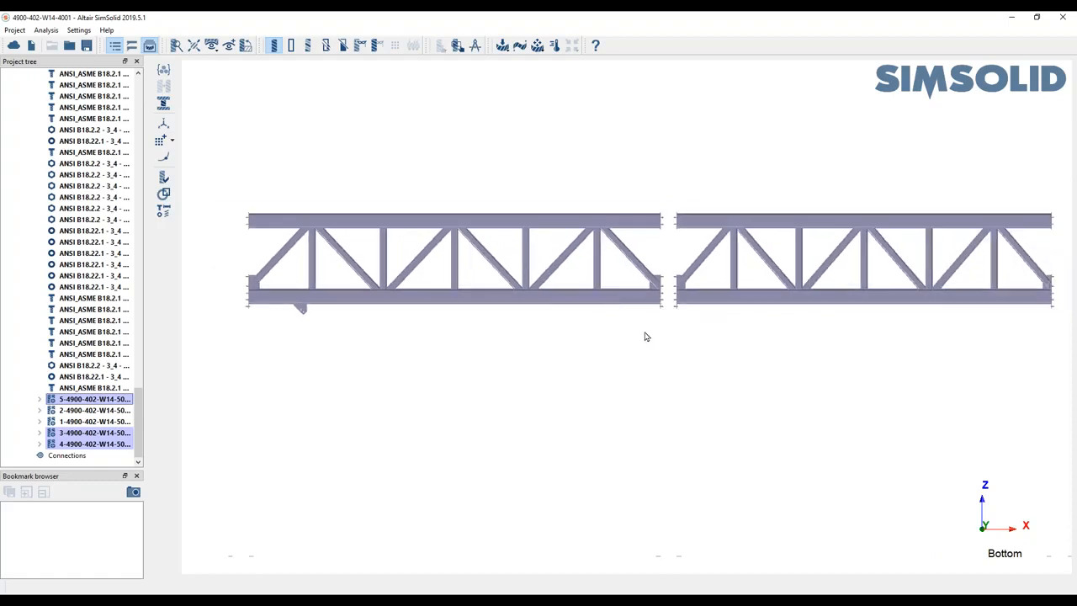
right_click_drag(644, 329, 612, 327)
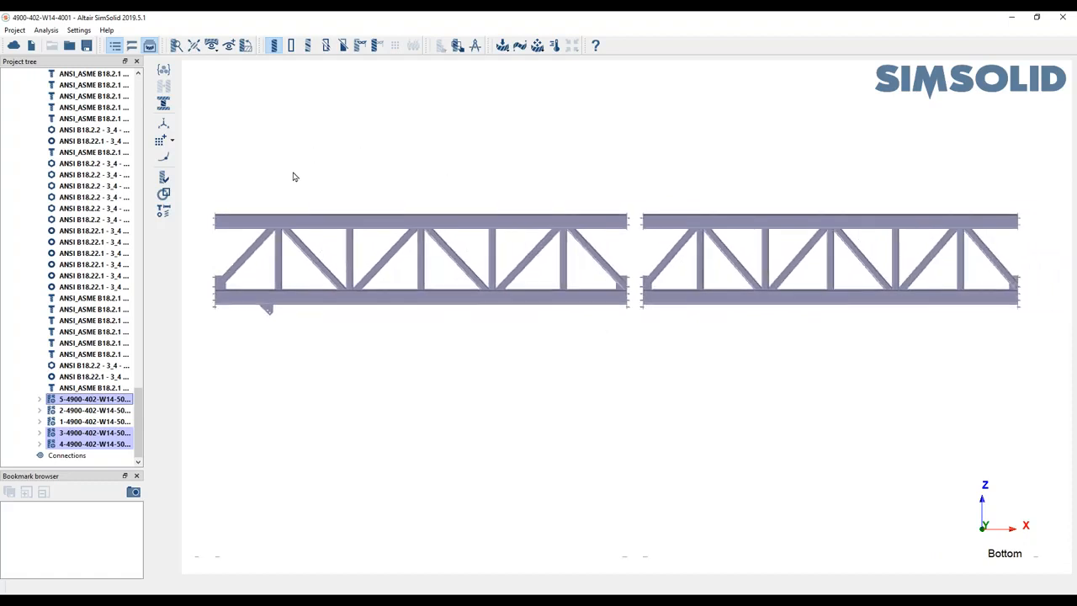
Start creating seam welds for the assembly's connections and choose the group weld method with selected parts
left_click(80, 457)
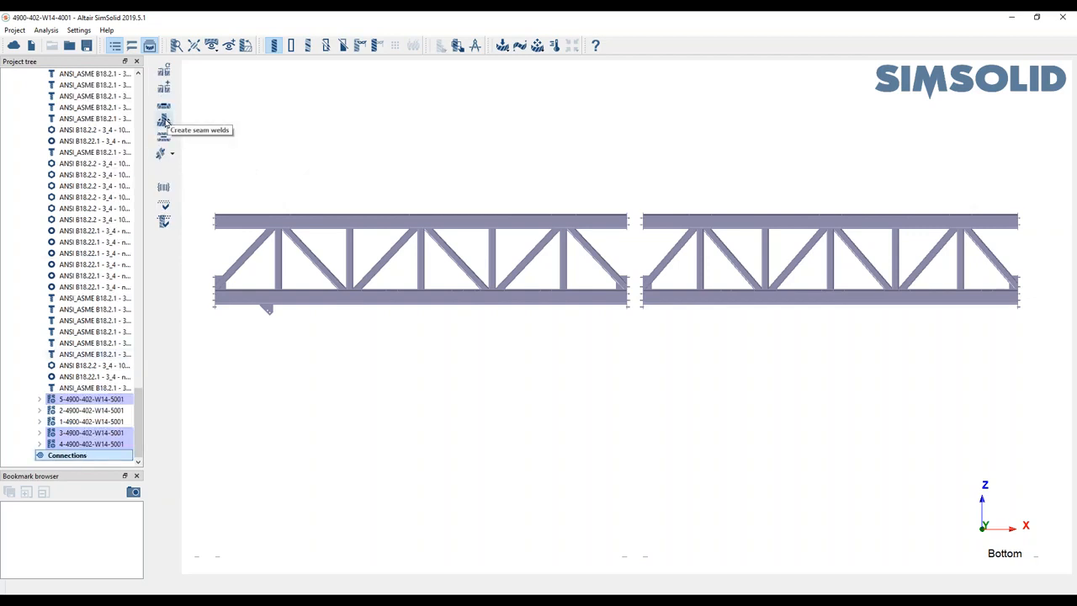
left_click(164, 120)
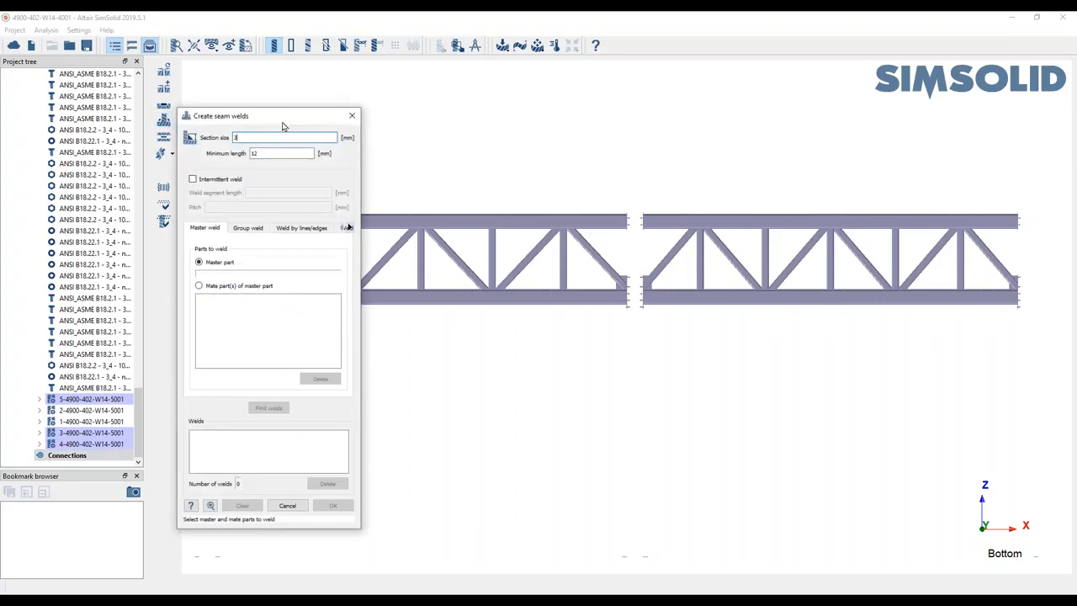
left_click_drag(282, 117, 319, 113)
left_click_drag(391, 113, 338, 111)
left_click(567, 170)
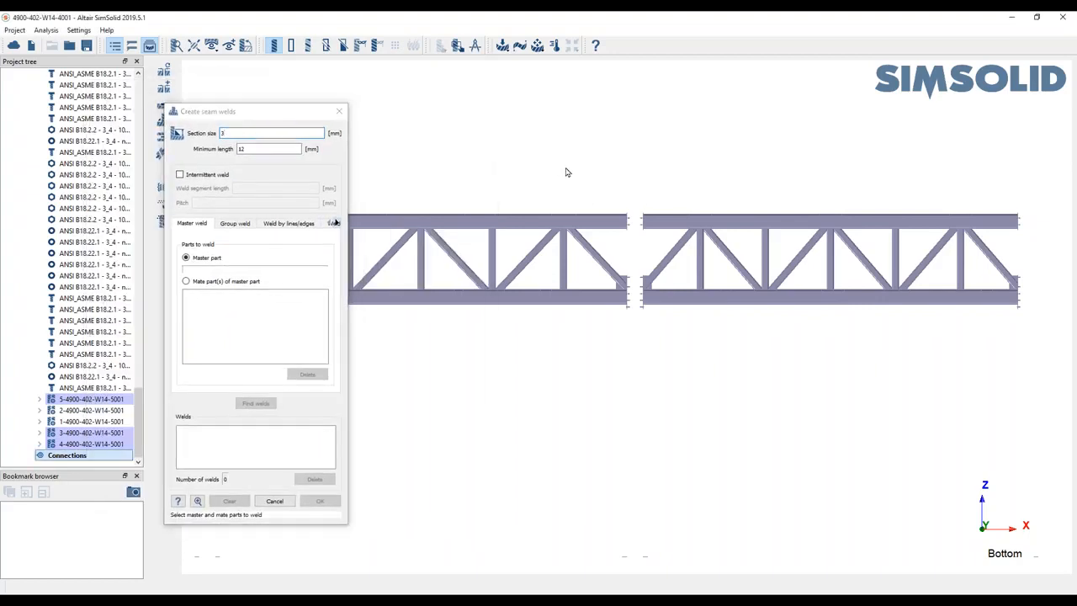
scroll(574, 168, "down", 3)
right_click_drag(571, 170, 686, 175)
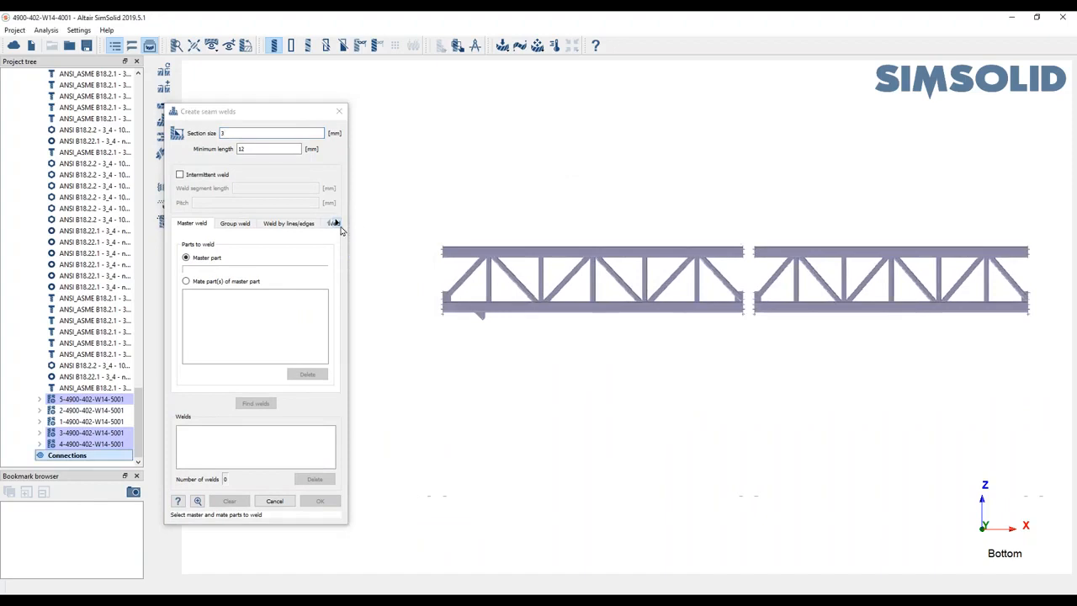
left_click(336, 224)
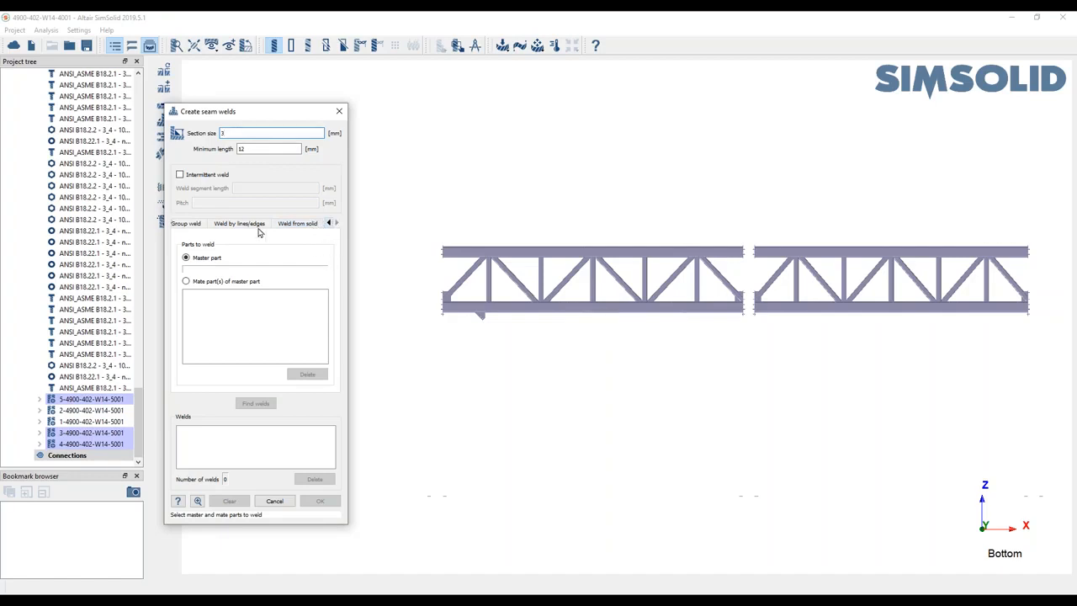
left_click(328, 223)
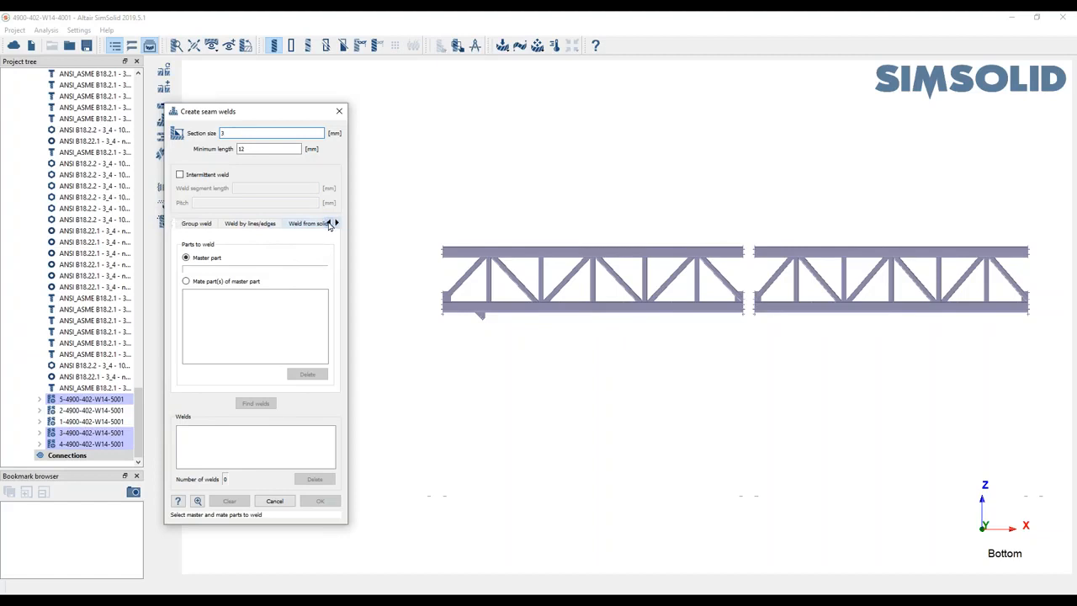
left_click(199, 224)
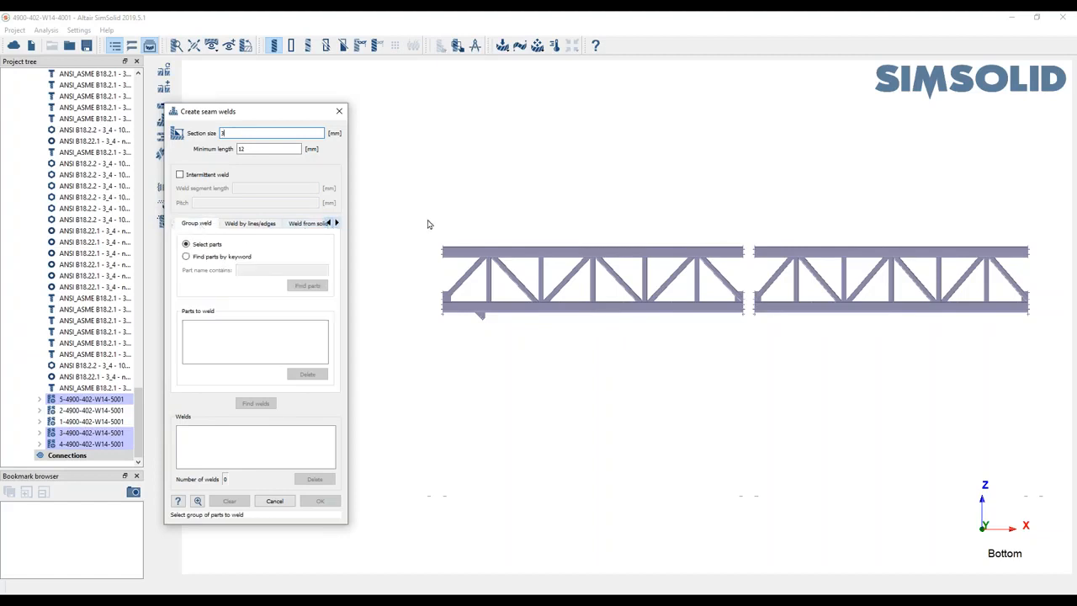
Set the minimum weld length to 50 mm and find seam welds among all parts of the two truss spans
key("Tab")
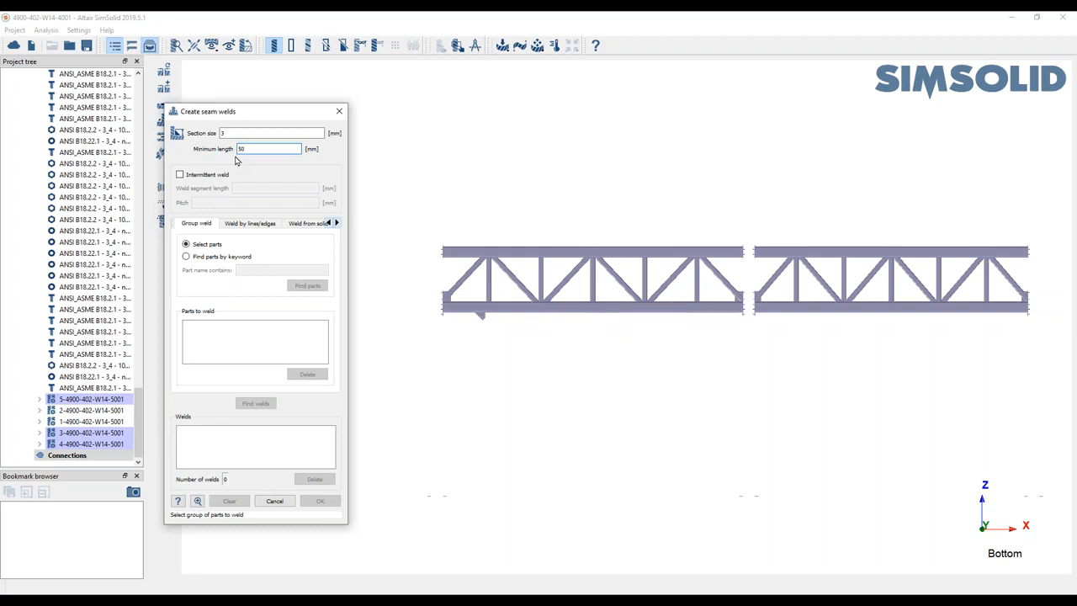
left_click(233, 132)
left_click(426, 232)
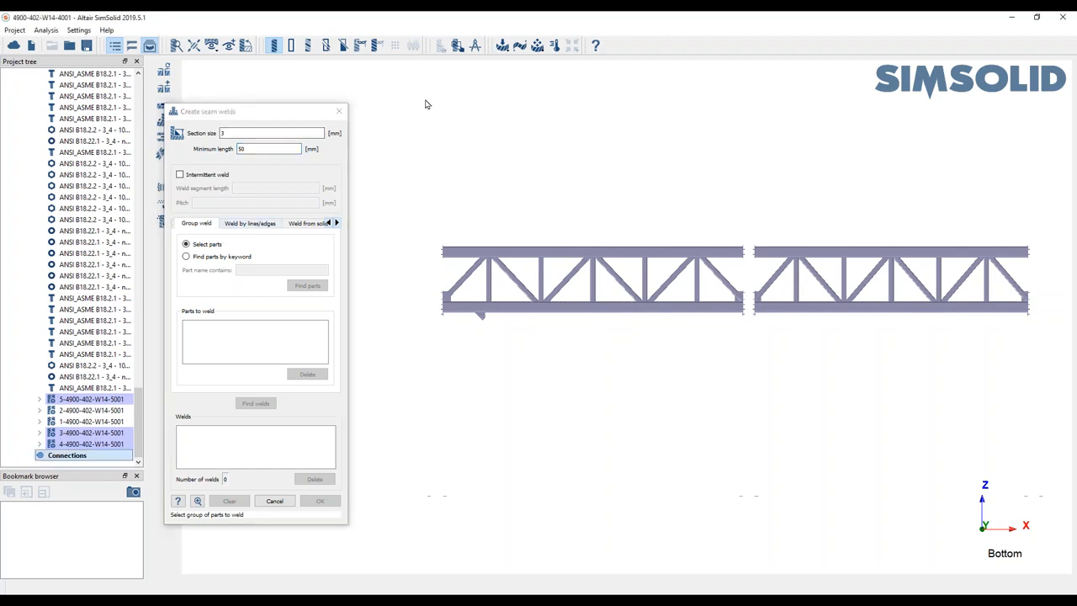
left_click(458, 45)
left_click_drag(429, 217, 1051, 354)
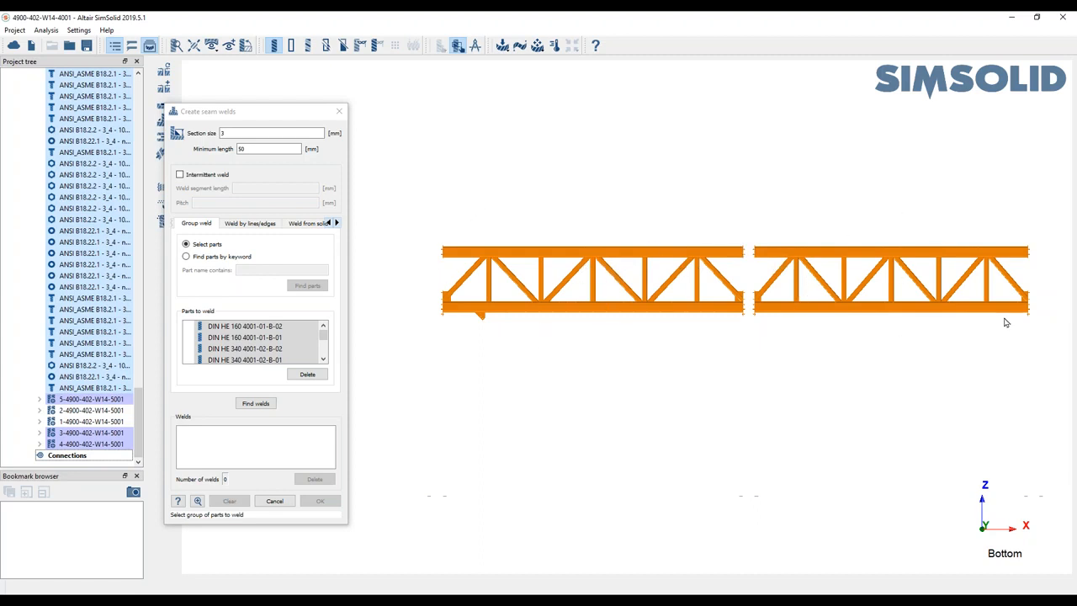
left_click(266, 404)
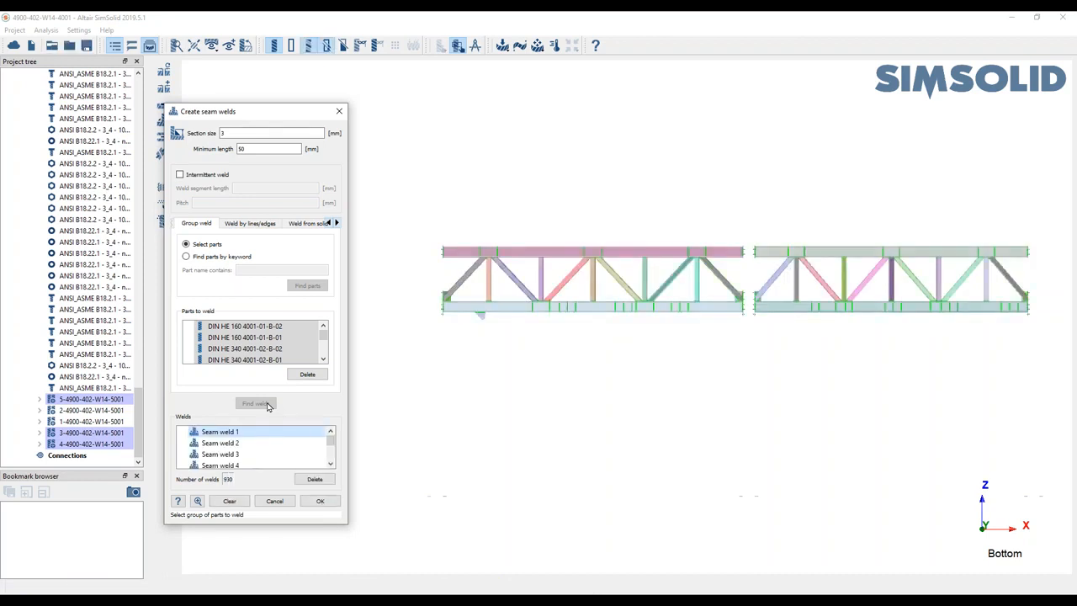
Examine the proposed seam welds along the truss, especially where the first vertical member meets the lower chord
middle_click_drag(420, 389, 531, 385)
left_click_drag(692, 358, 661, 262)
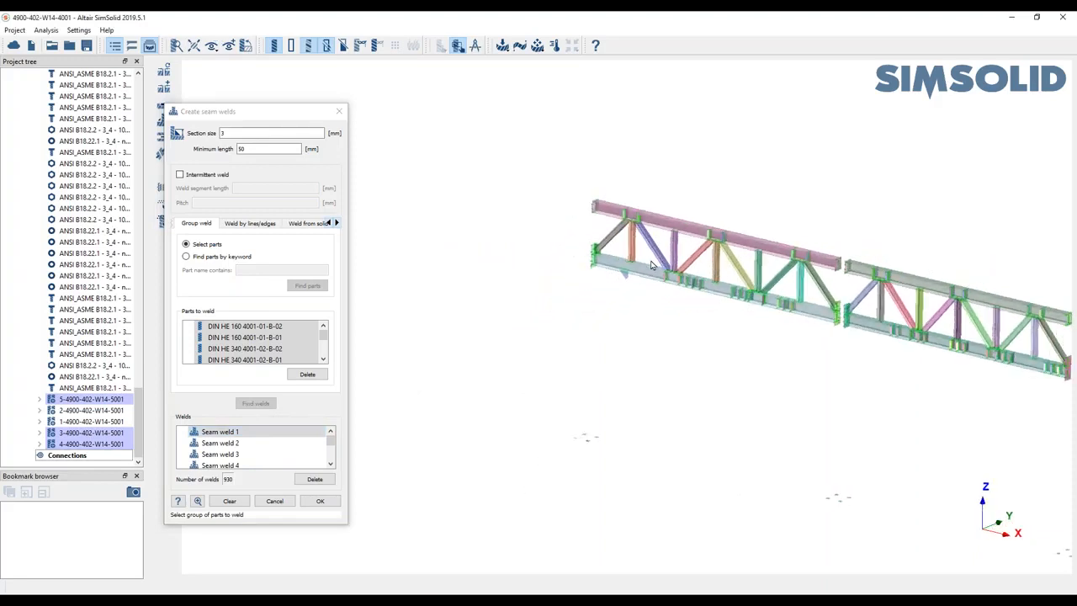
scroll(640, 257, "up", 5)
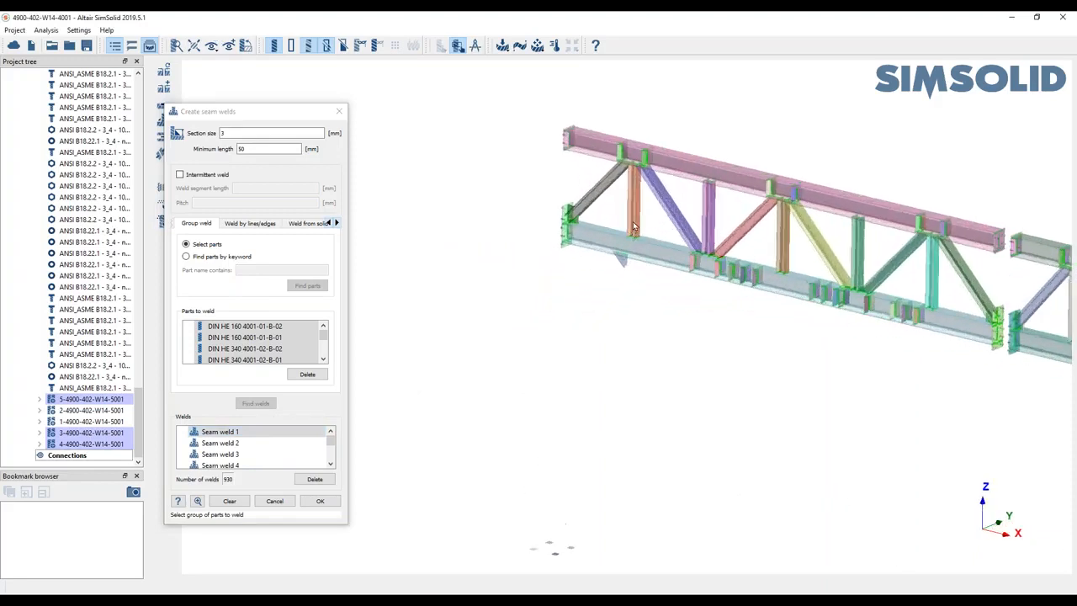
scroll(629, 196, "up", 8)
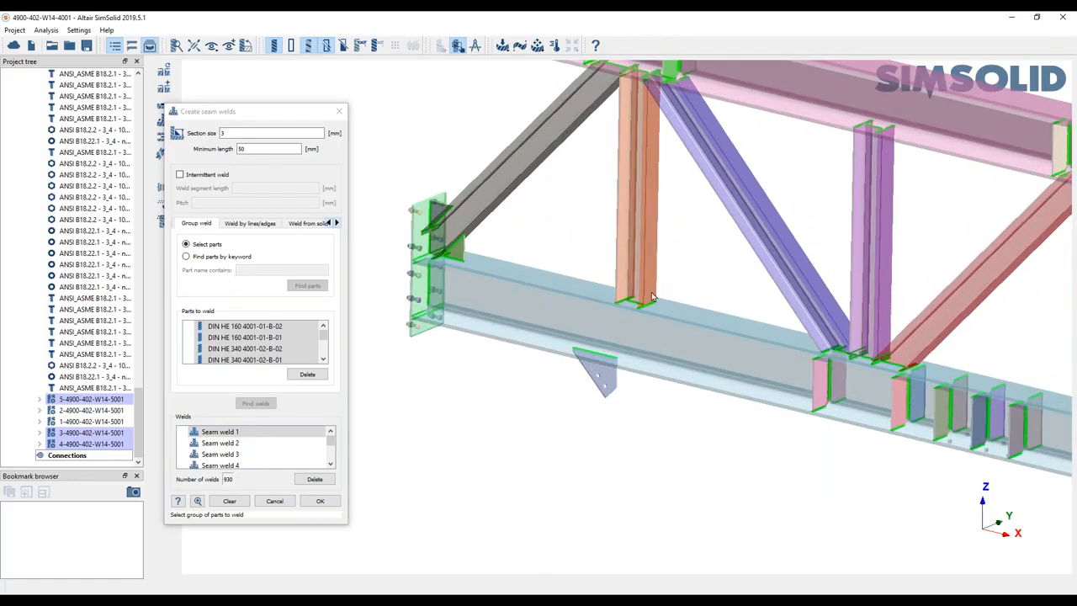
scroll(636, 329, "up", 5)
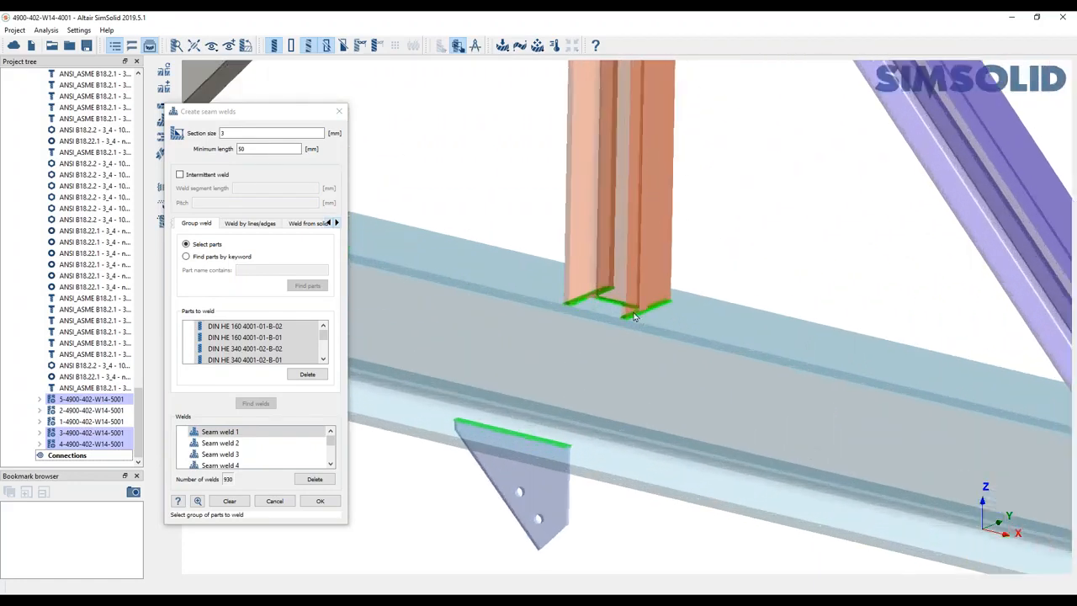
scroll(621, 332, "up", 4)
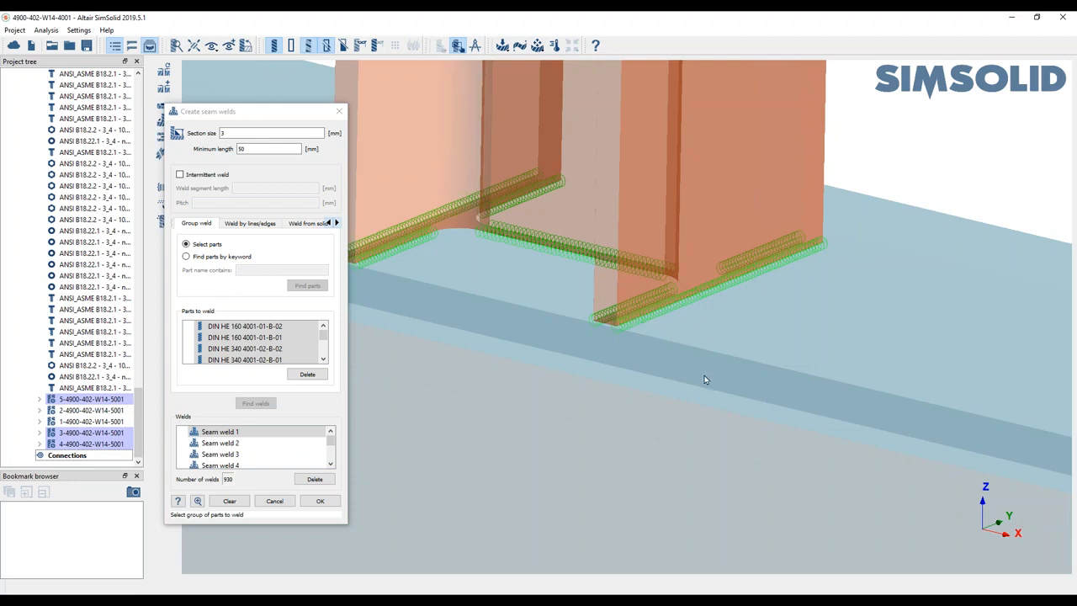
scroll(707, 390, "down", 8)
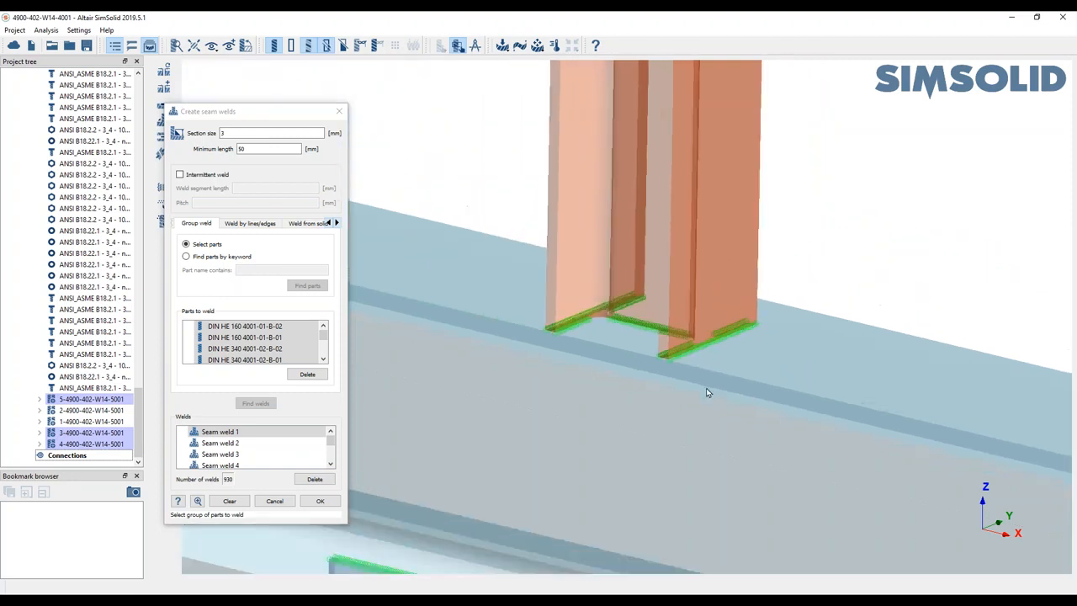
scroll(643, 377, "down", 2)
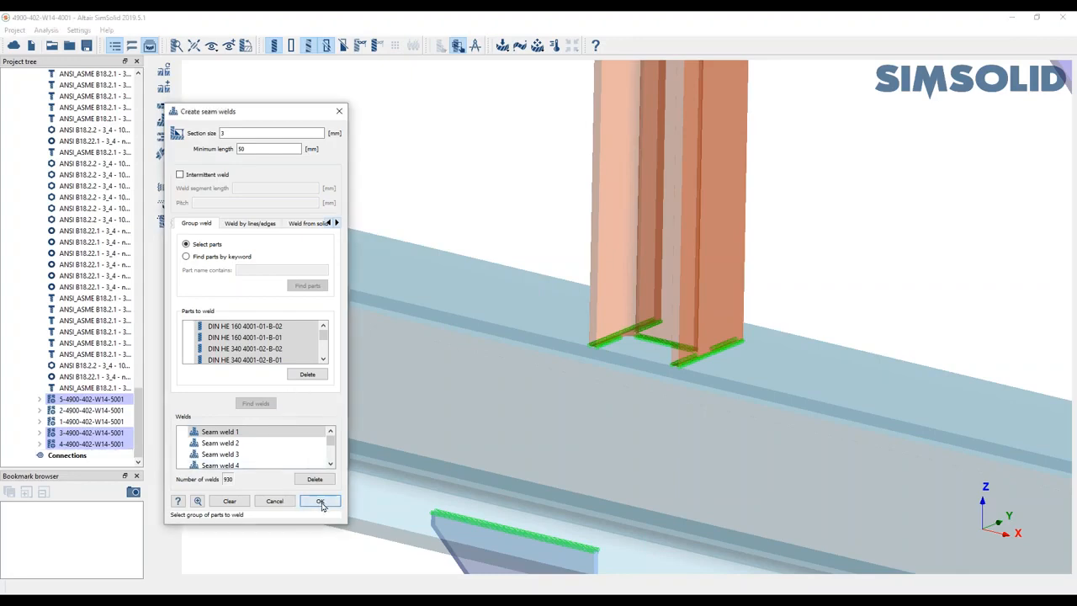
Accept the proposed group seam welds for the two truss spans
left_click(323, 503)
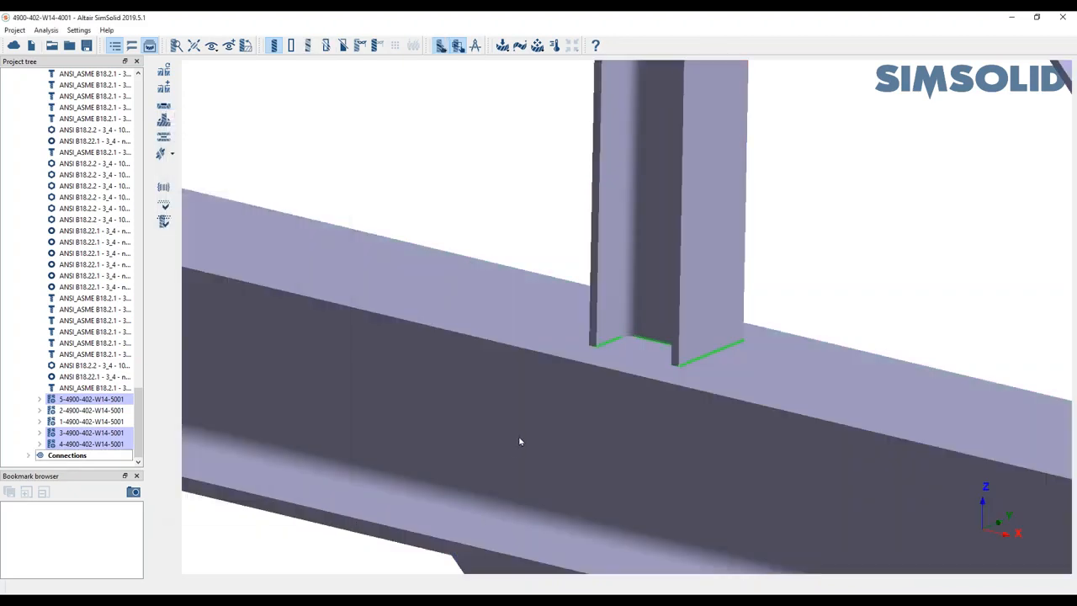
scroll(520, 442, "down", 10)
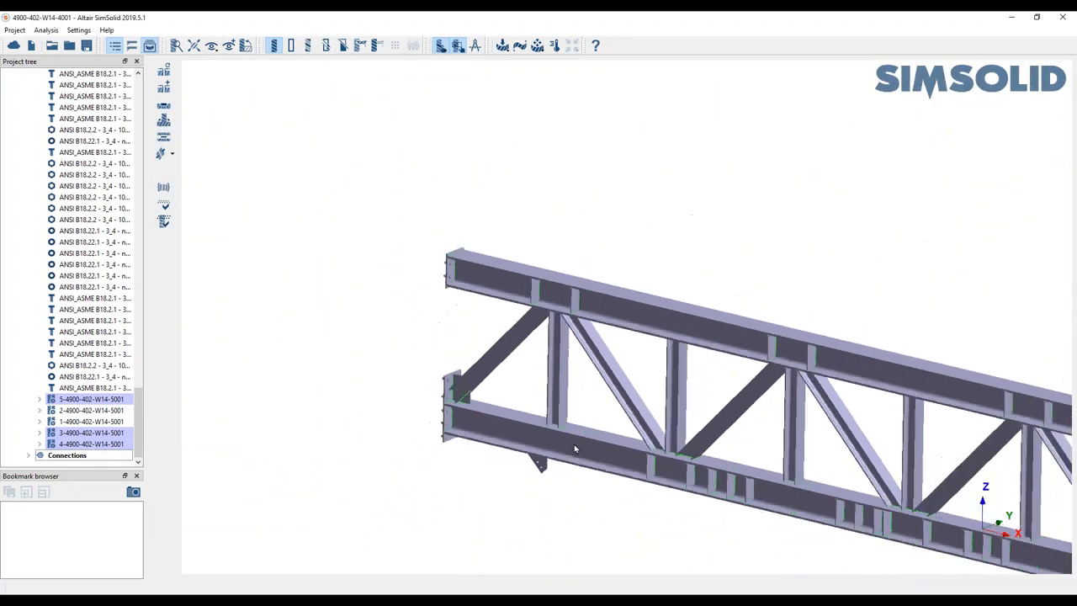
middle_click_drag(637, 413, 477, 249)
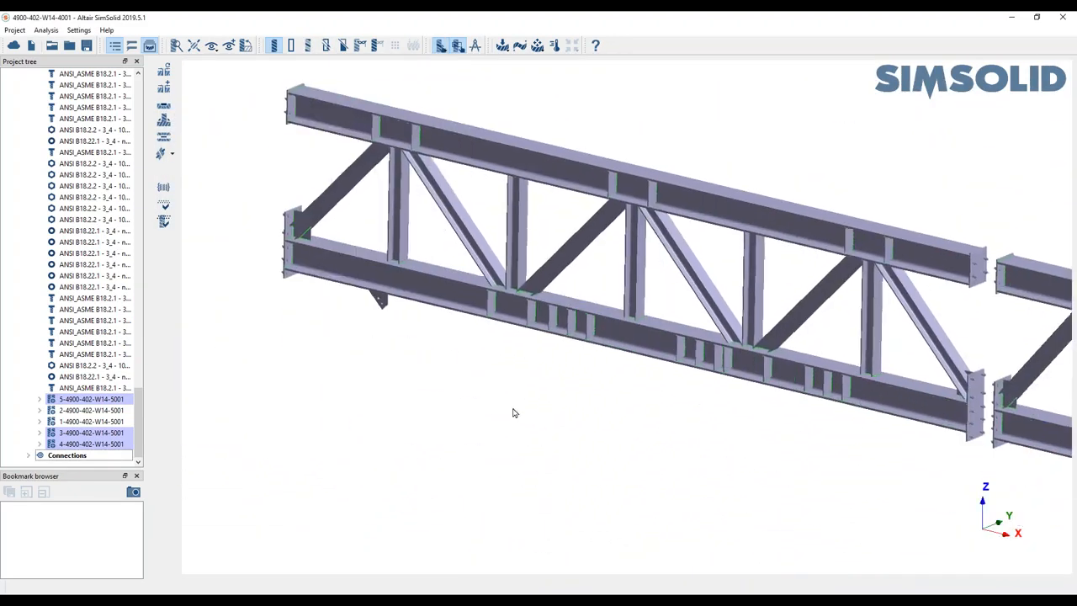
Show all hidden parts in all design studies so the columns reappear with the trusses
right_click(278, 378)
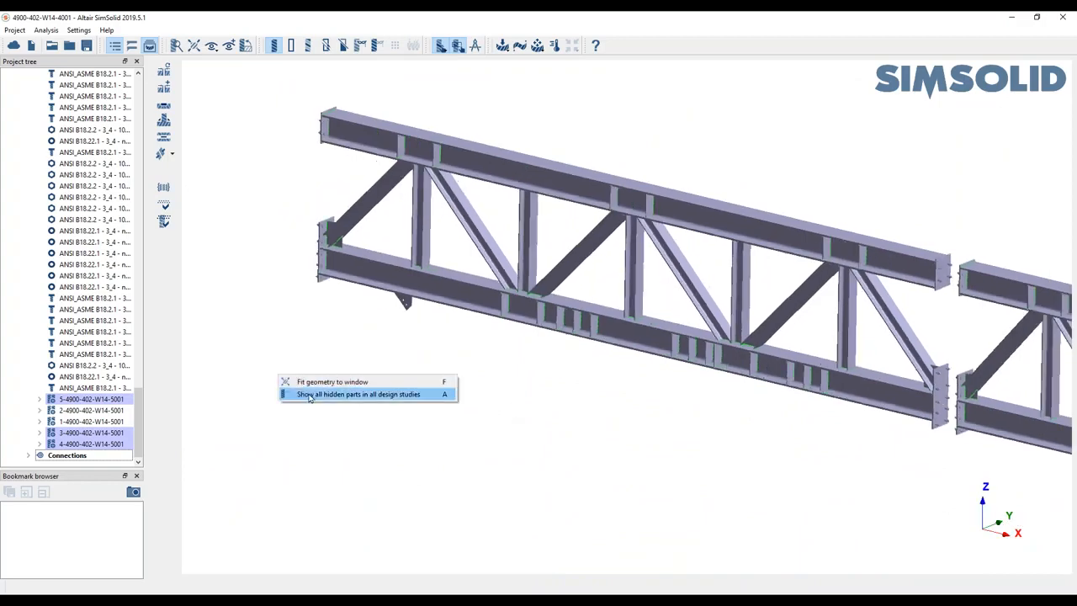
left_click(319, 395)
scroll(558, 431, "down", 3)
middle_click_drag(560, 433, 448, 295)
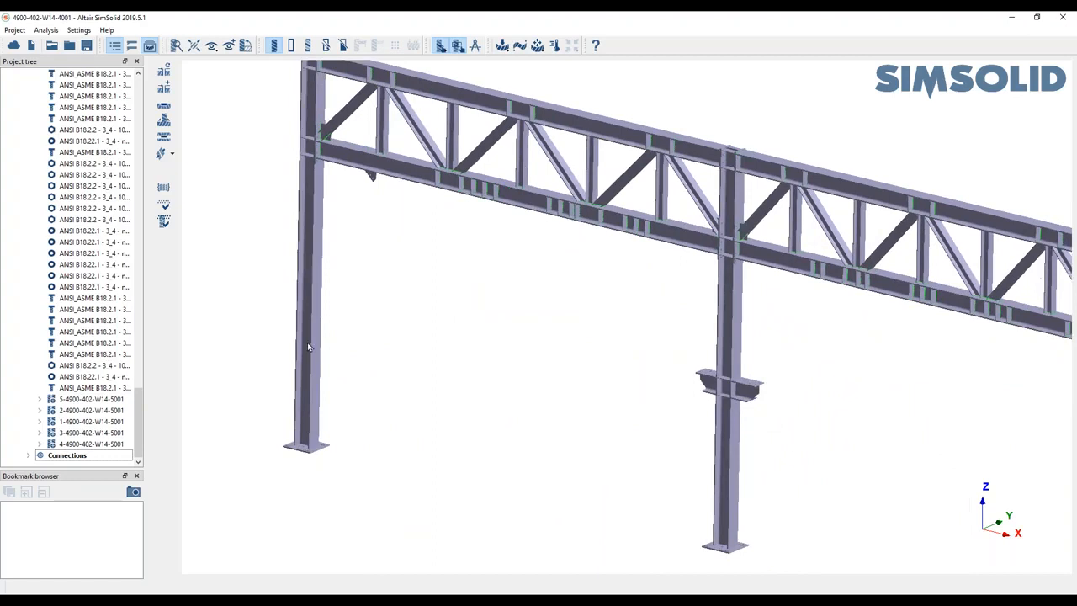
Isolate the column subassemblies 4-, 3- and 5-4900-402-W14-5001 by hiding all unselected parts
left_click(71, 445)
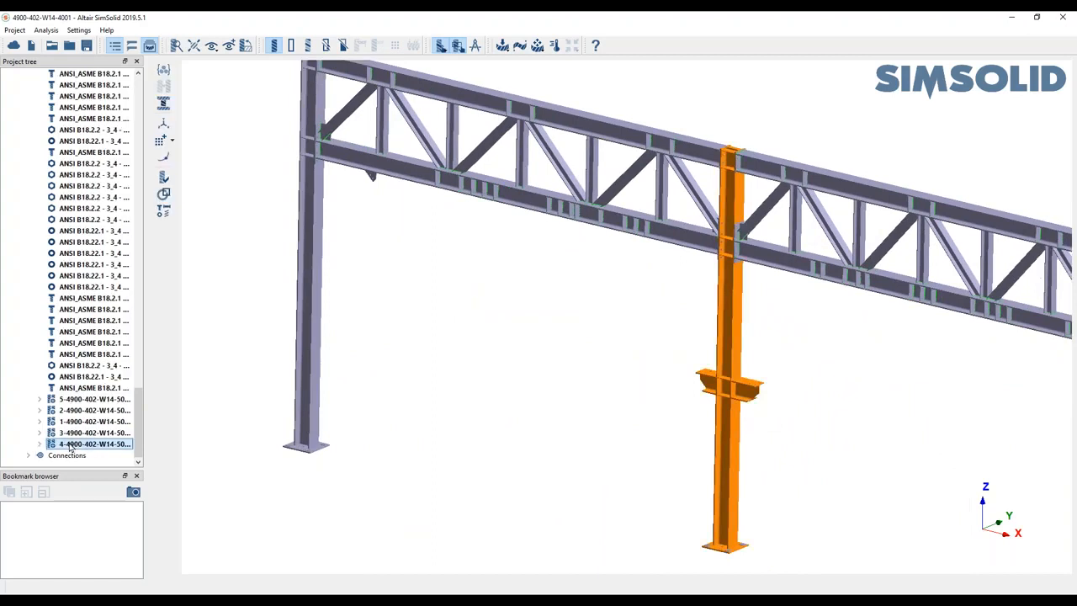
left_click(80, 433, "ctrl")
left_click(80, 400, "ctrl")
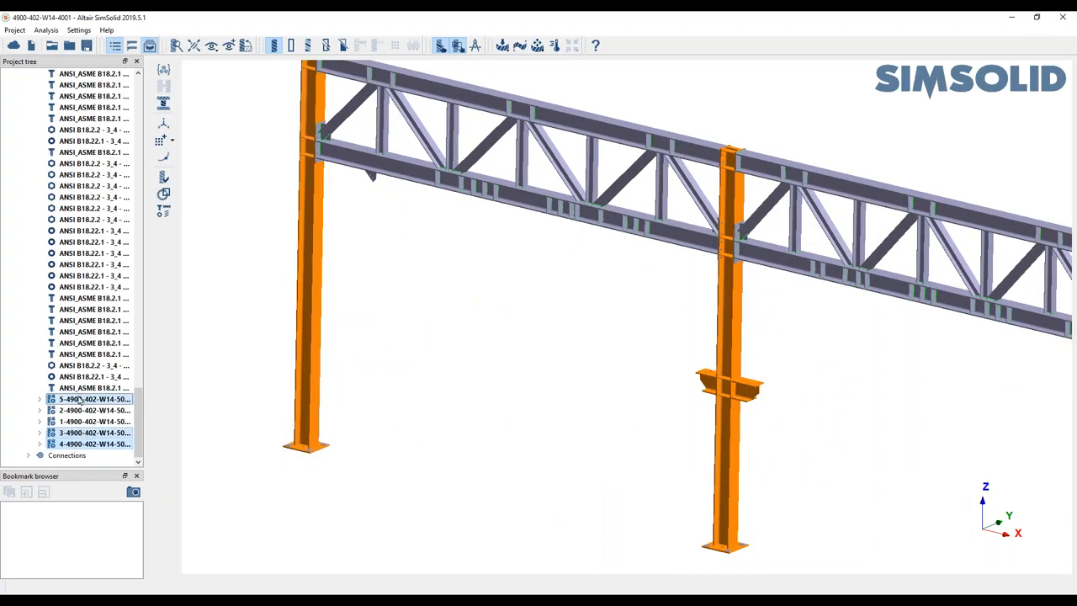
right_click(87, 403)
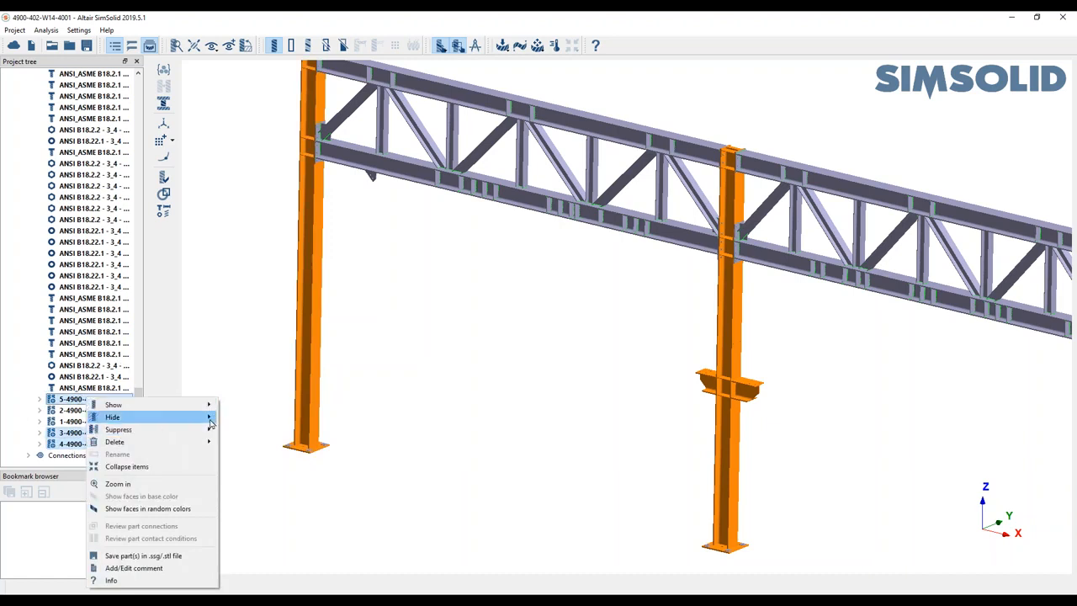
mouse_move(202, 418)
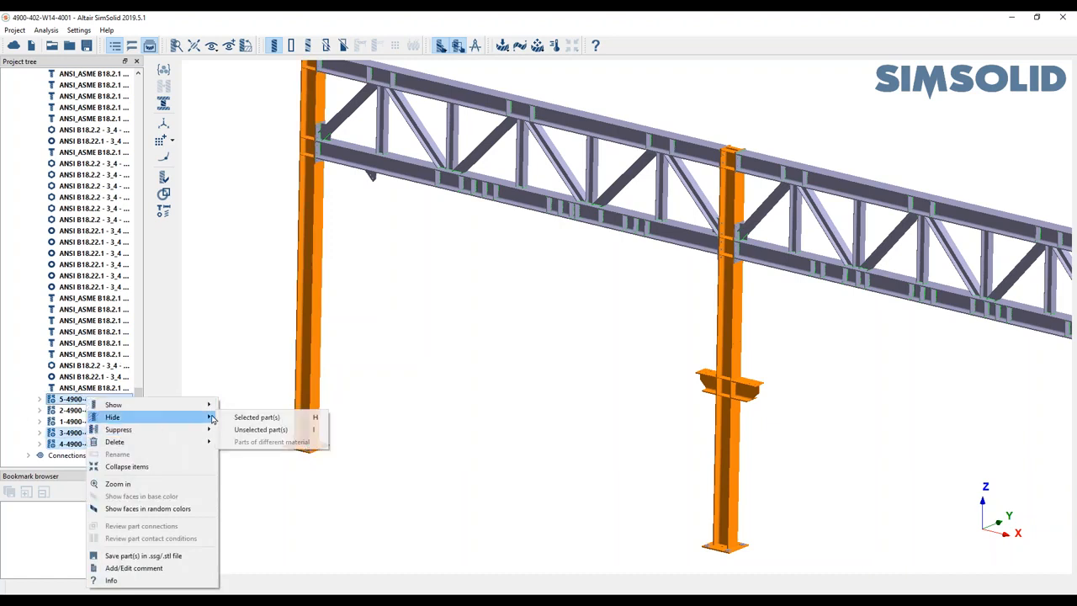
left_click(271, 431)
mouse_move(399, 247)
right_mouse_down()
mouse_move(447, 327)
mouse_move(387, 237)
right_mouse_up()
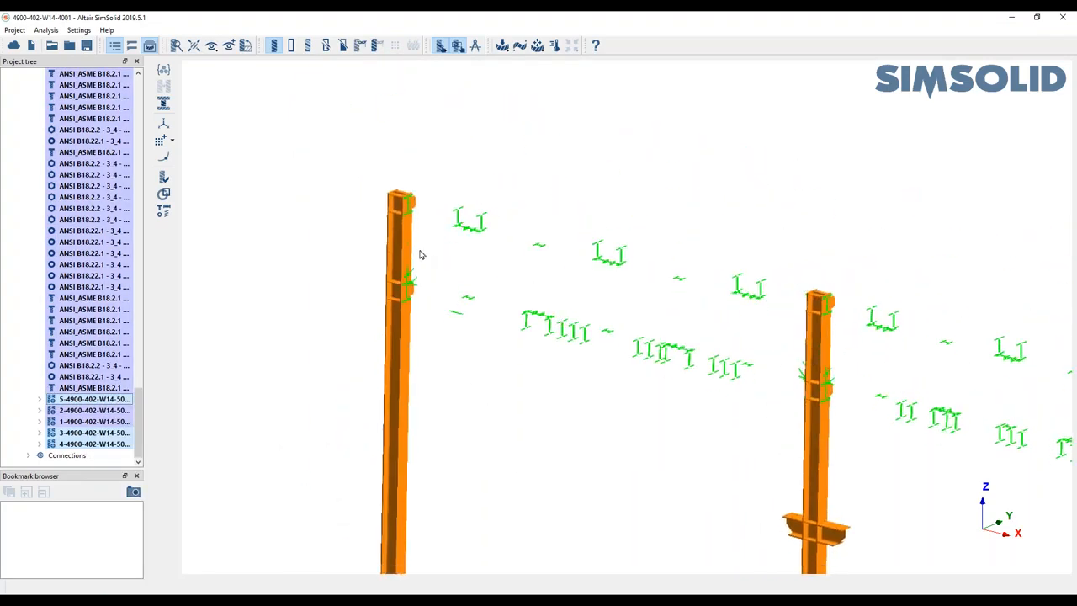
scroll(421, 254, "down", 5)
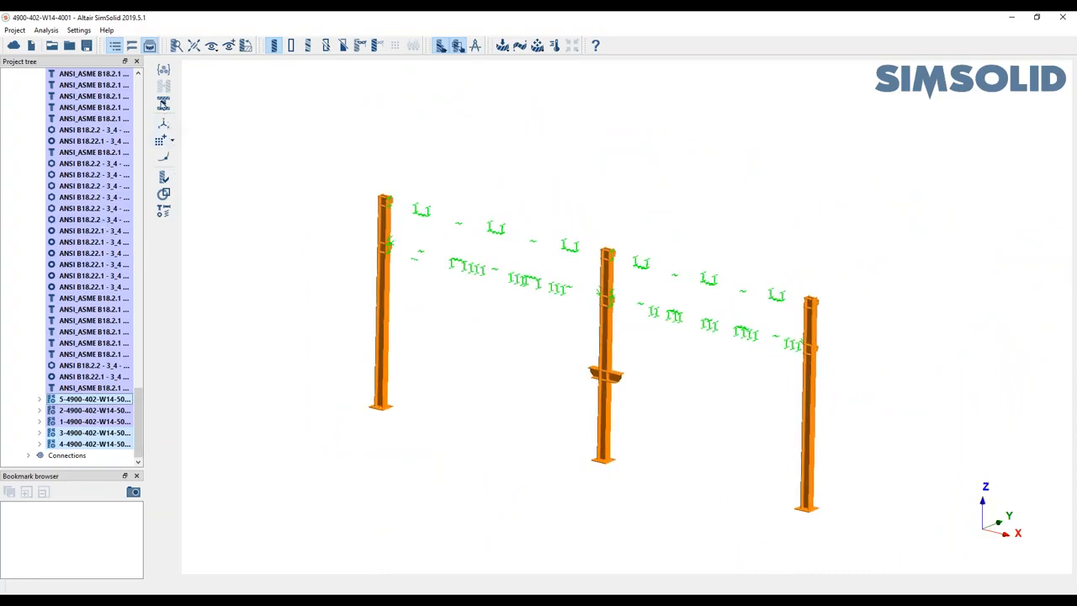
Create group seam welds on all parts of the three columns with 3 mm section size and 50 mm minimum length
left_click(66, 455)
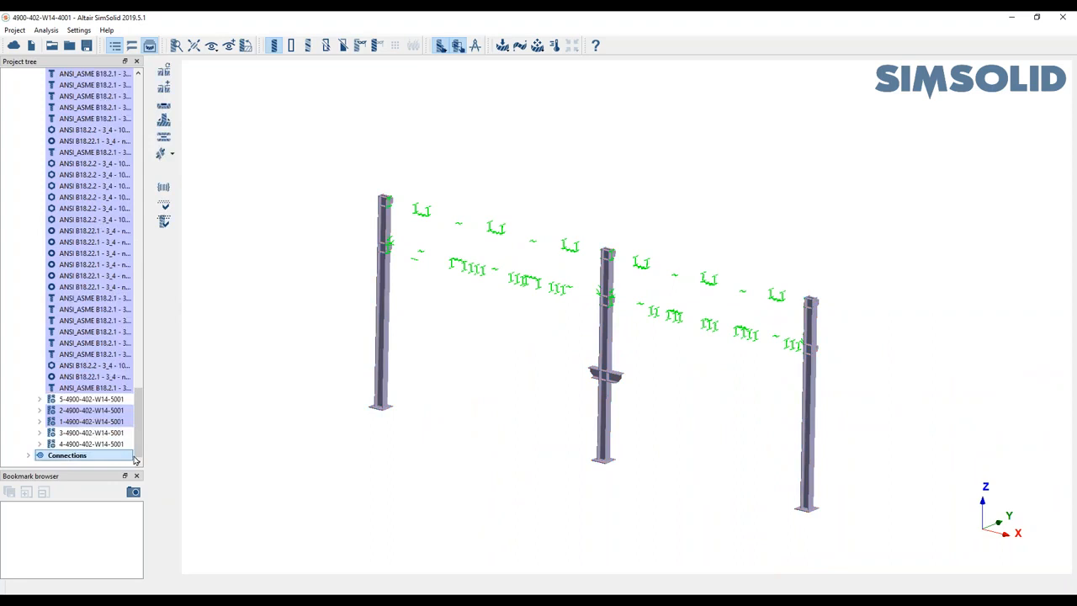
left_click(164, 120)
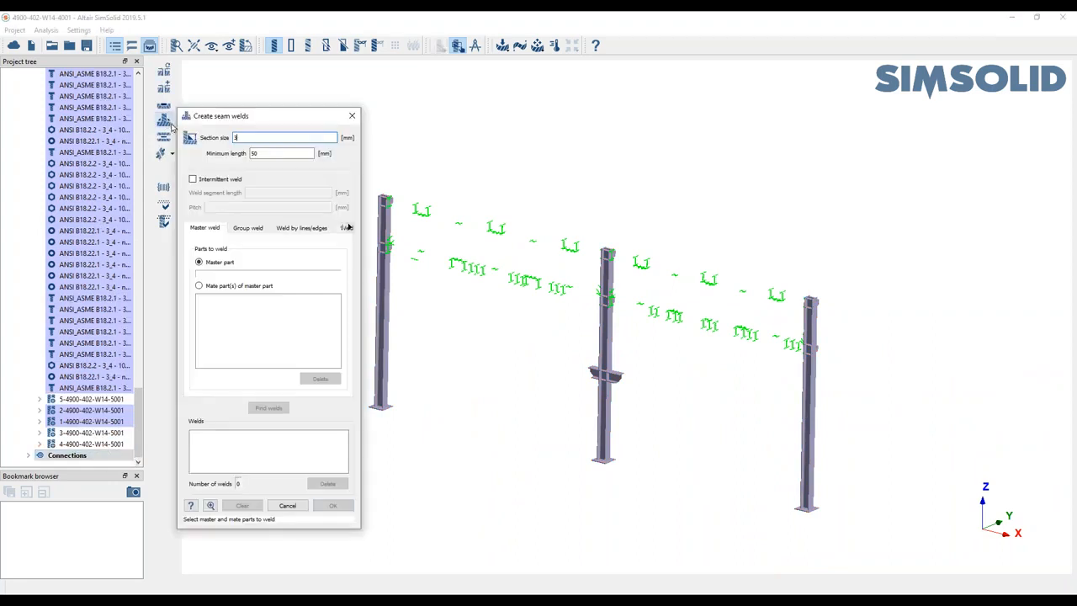
left_click(249, 228)
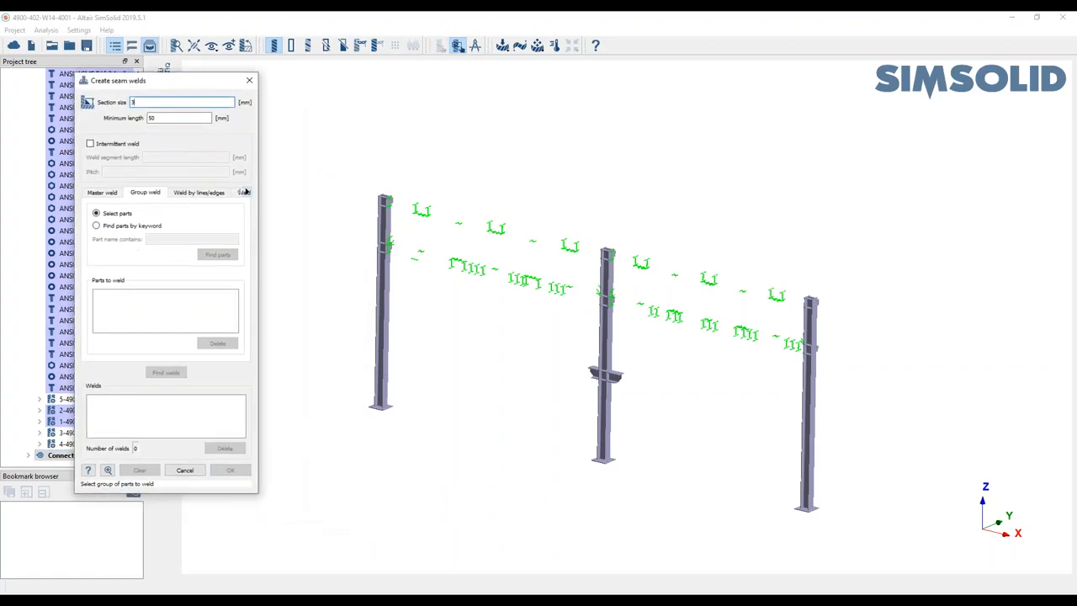
left_click_drag(318, 162, 875, 553)
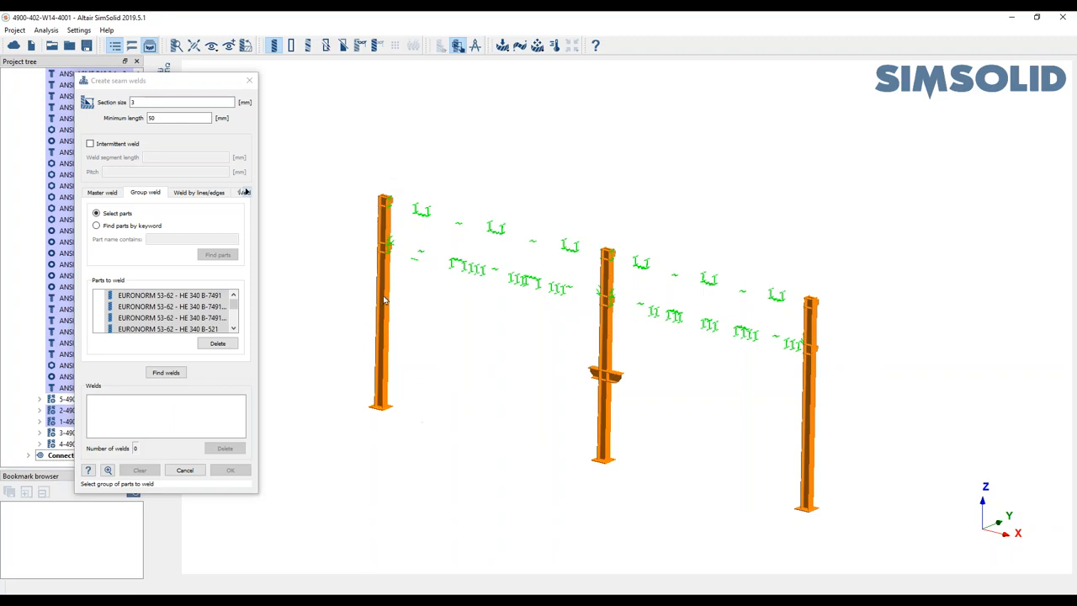
left_click(167, 373)
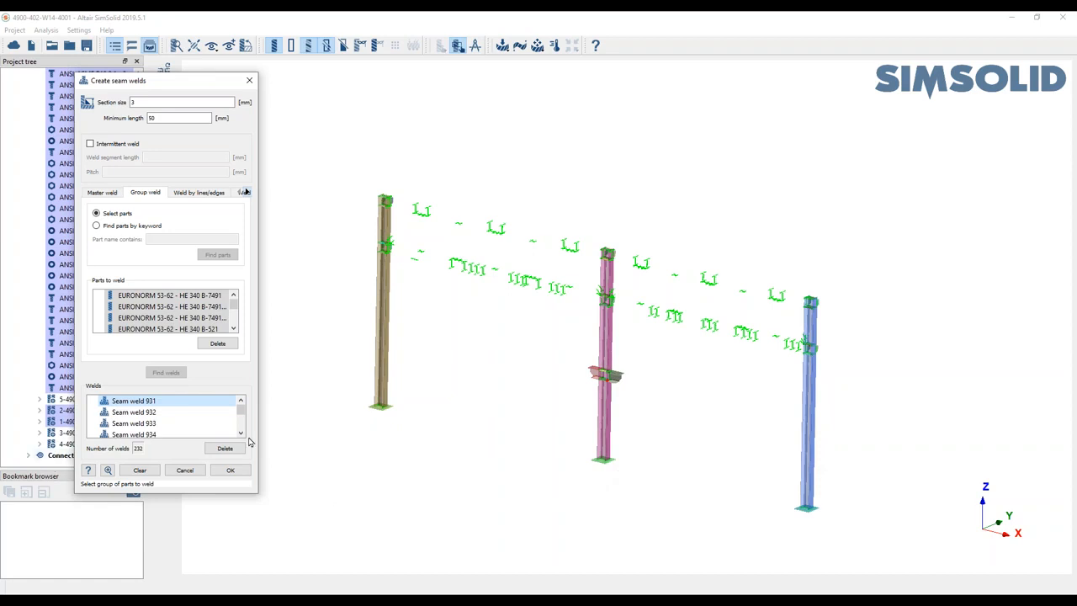
left_click(231, 471)
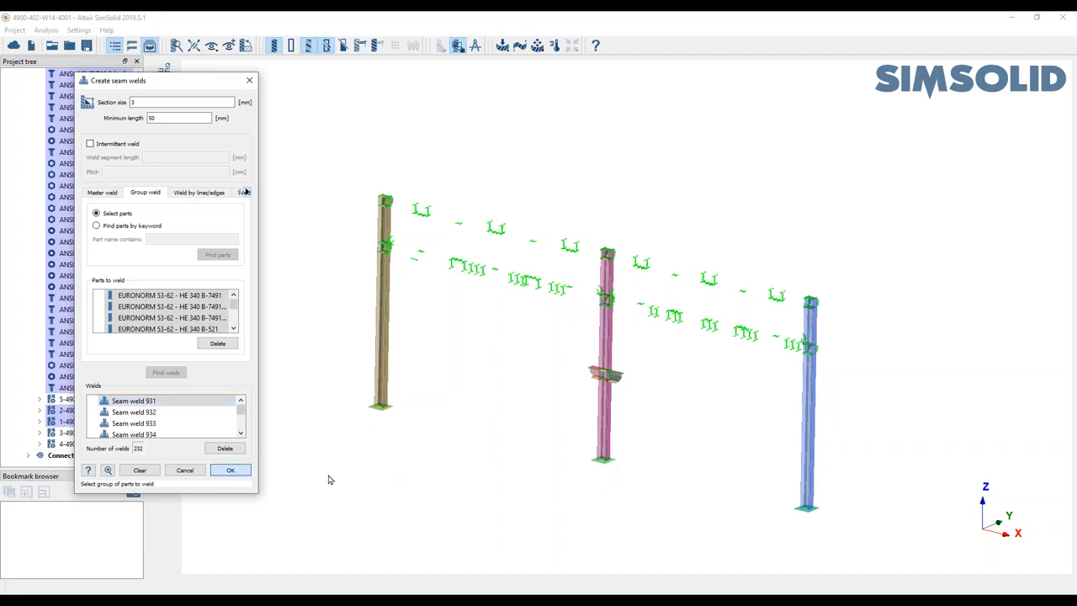
Accept the found seam welds for the three columns and show all hidden parts in all design studies
left_click(230, 473)
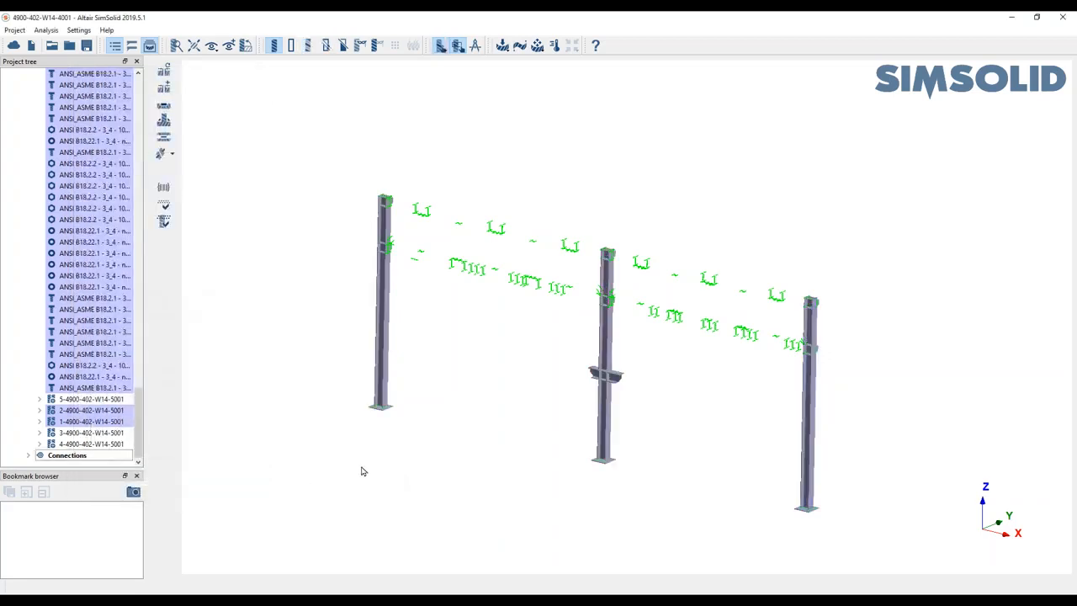
right_click(264, 359)
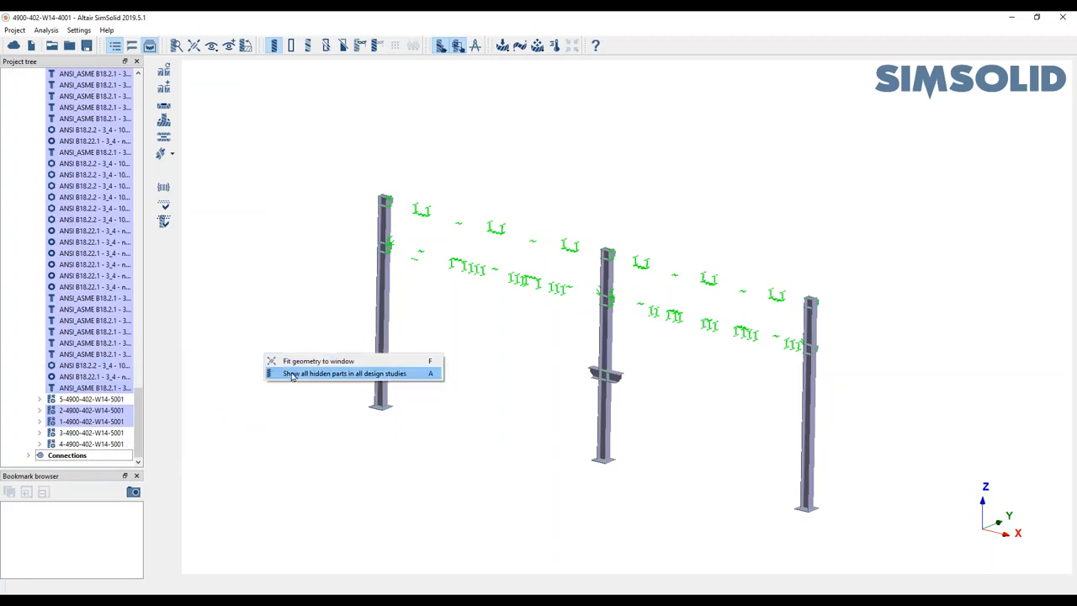
left_click(293, 375)
Create automatic connections for not welded parts only, with 3 mm gap, 3 mm penetration and Normal resolution
scroll(437, 253, "up", 5)
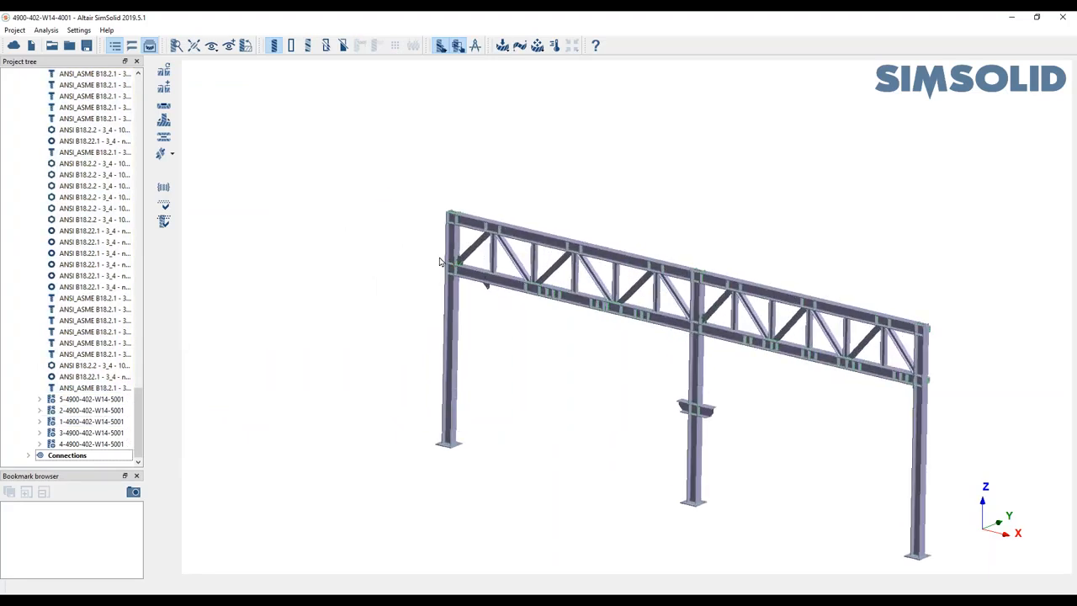
scroll(454, 269, "up", 6)
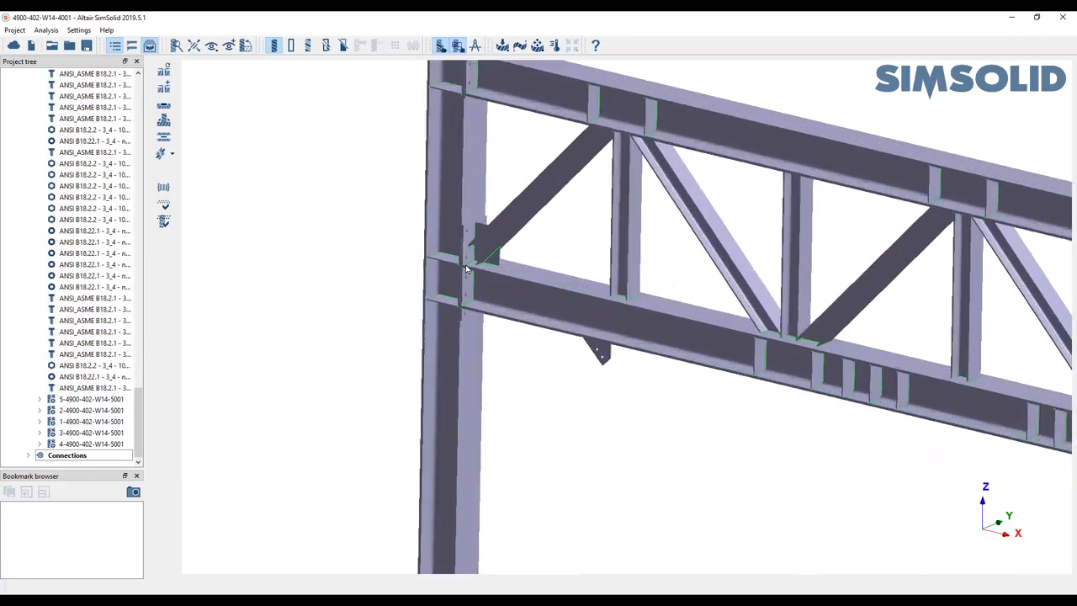
scroll(450, 289, "up", 2)
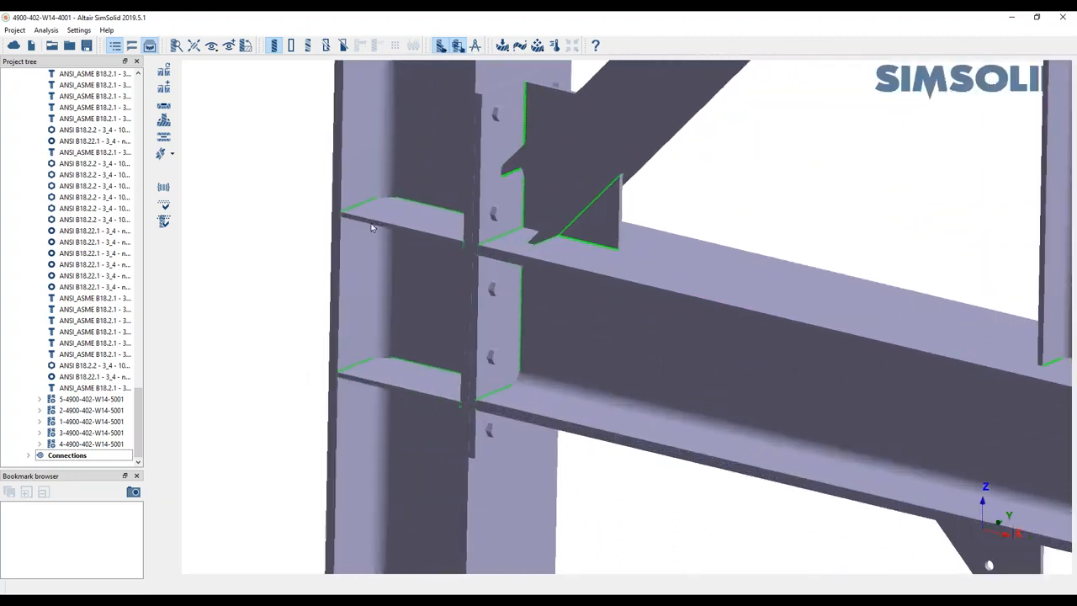
right_click_drag(450, 298, 446, 414)
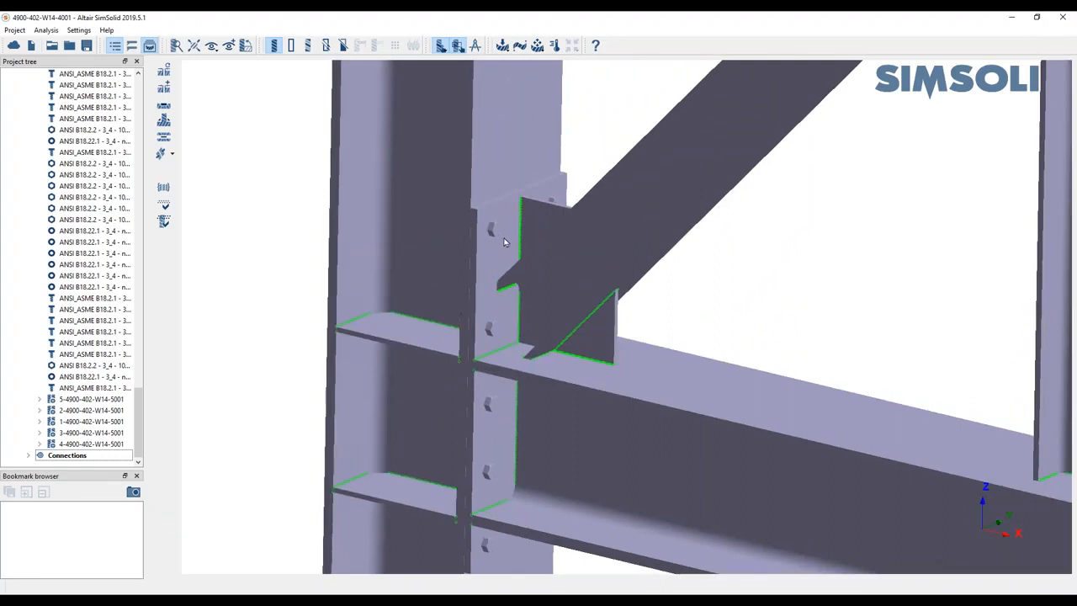
scroll(580, 335, "down", 3)
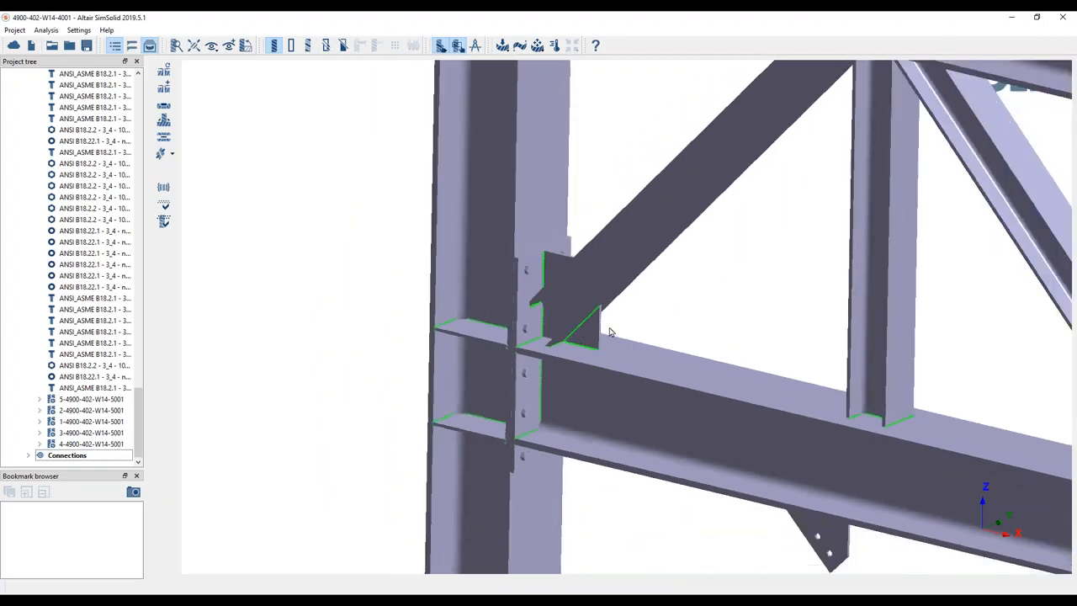
right_click_drag(716, 336, 578, 305)
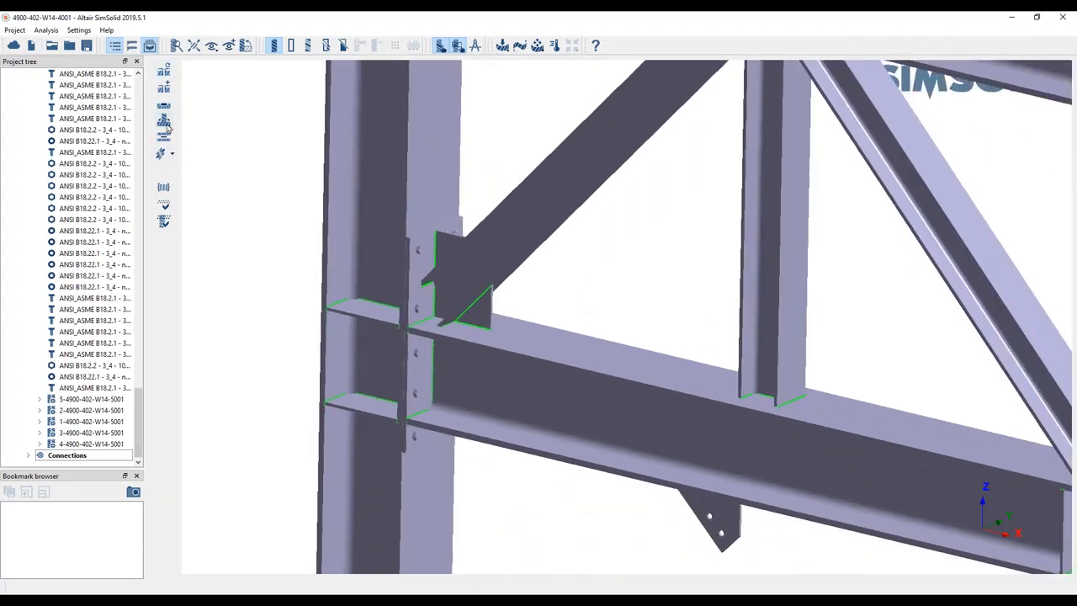
left_click(163, 70)
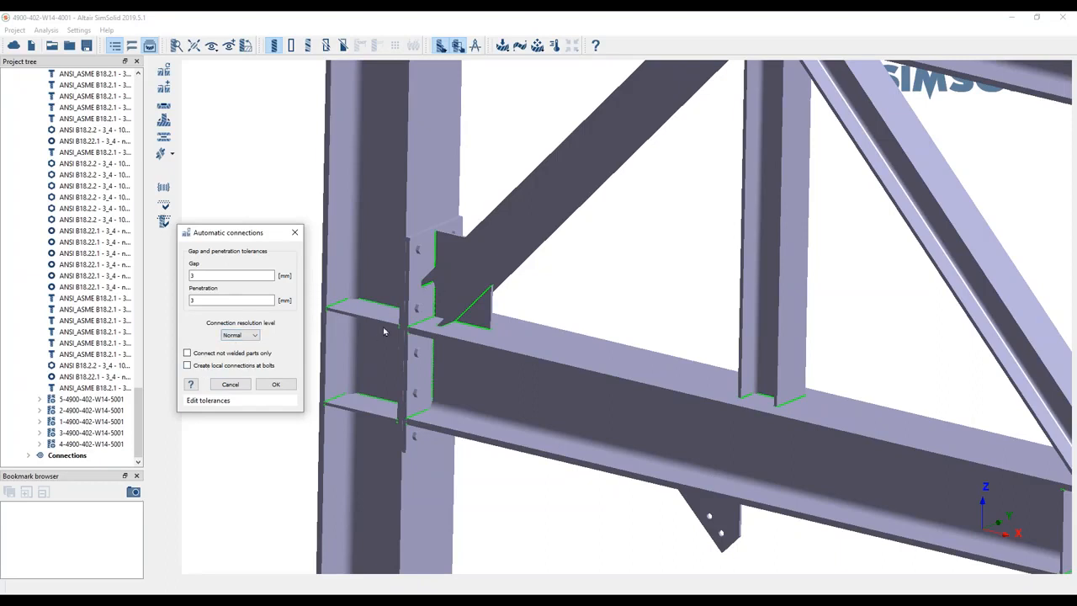
left_click(188, 353)
left_click(276, 387)
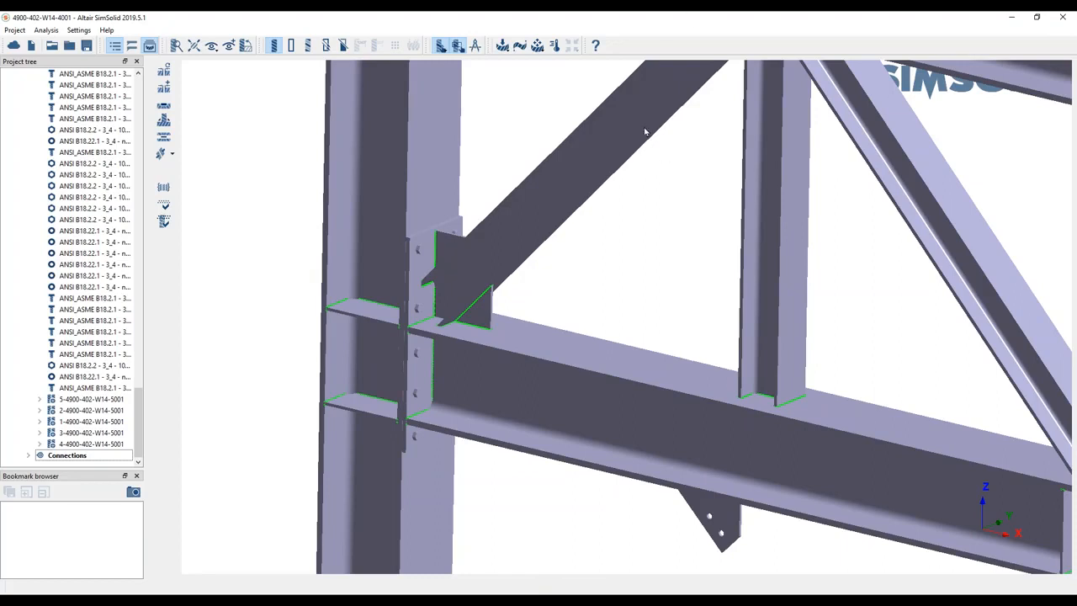
Review the part connections of the upper bolt in the end plate at the lower chord-to-column joint
left_click(421, 253)
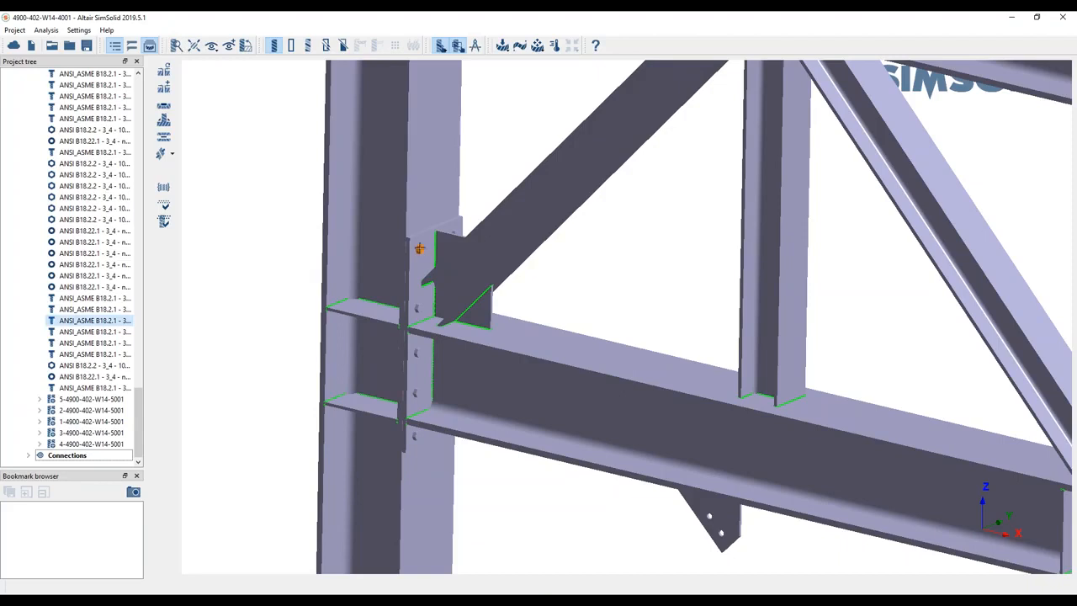
right_click(421, 250)
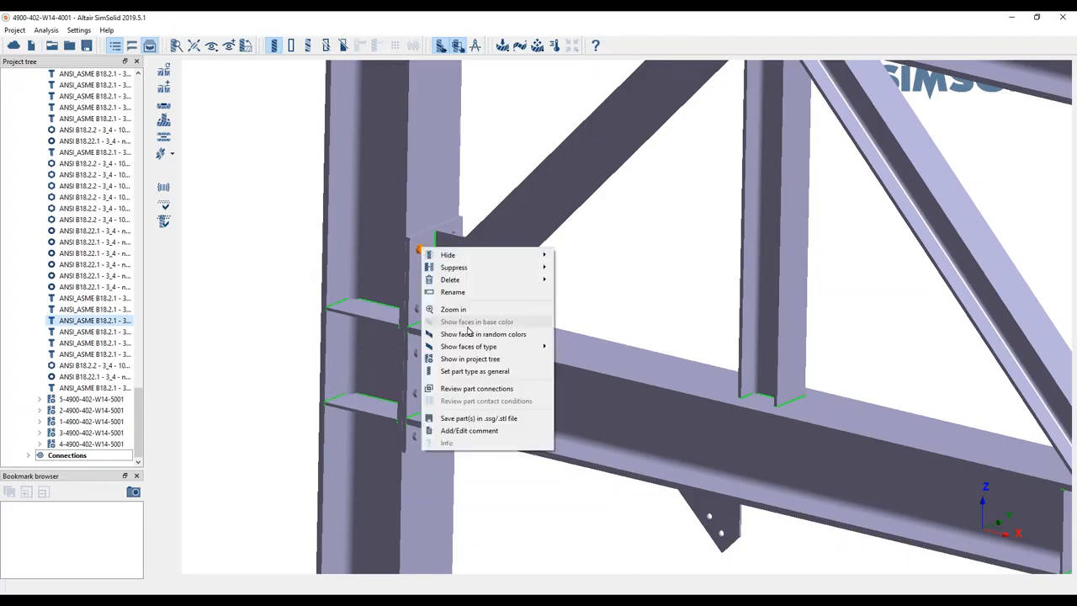
left_click(477, 389)
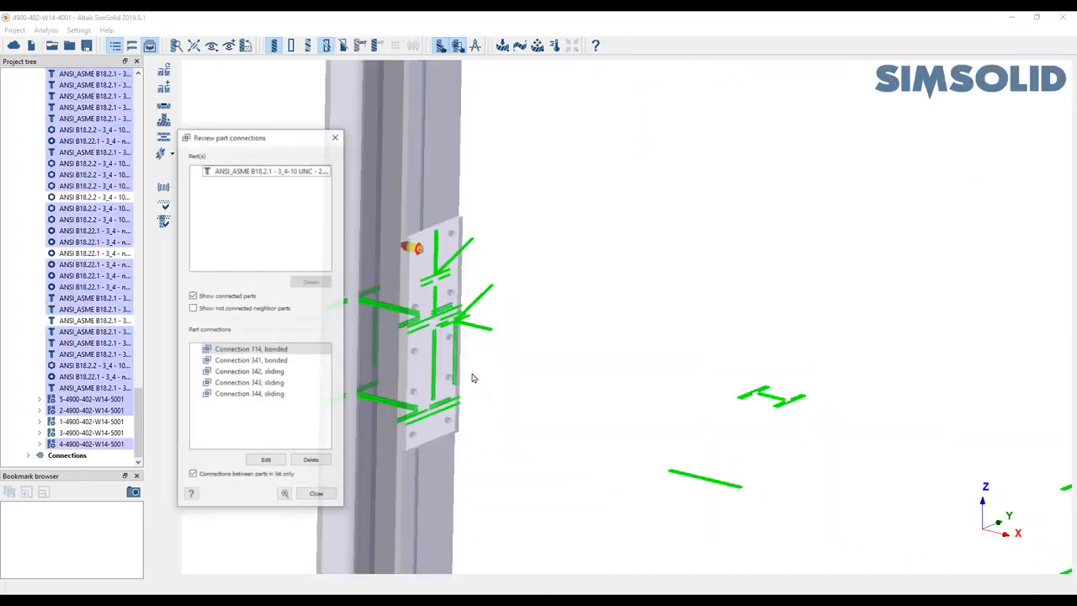
scroll(569, 298, "up", 5)
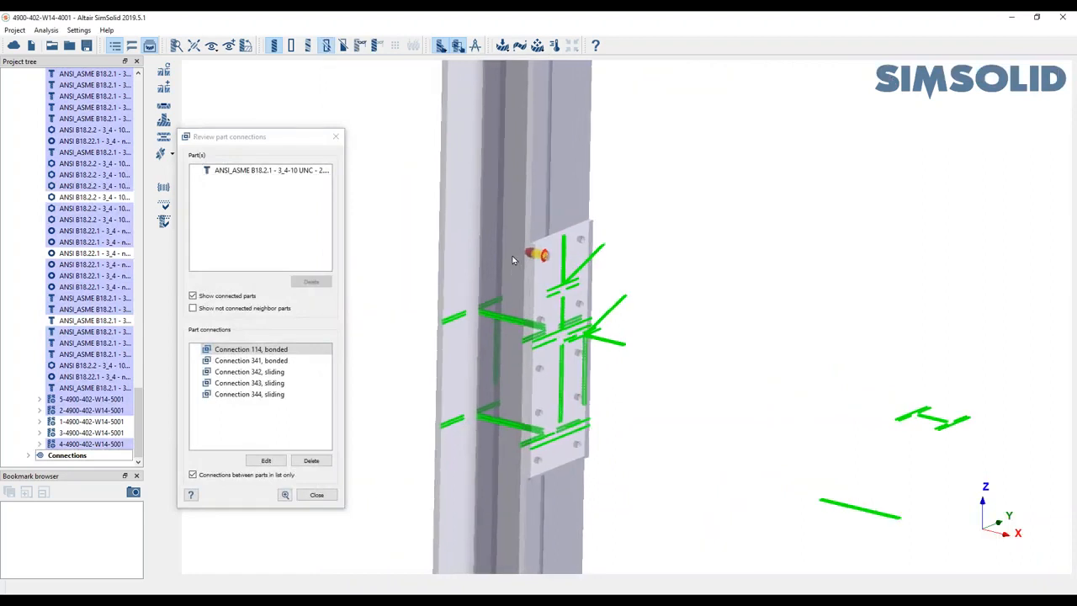
scroll(565, 264, "up", 1)
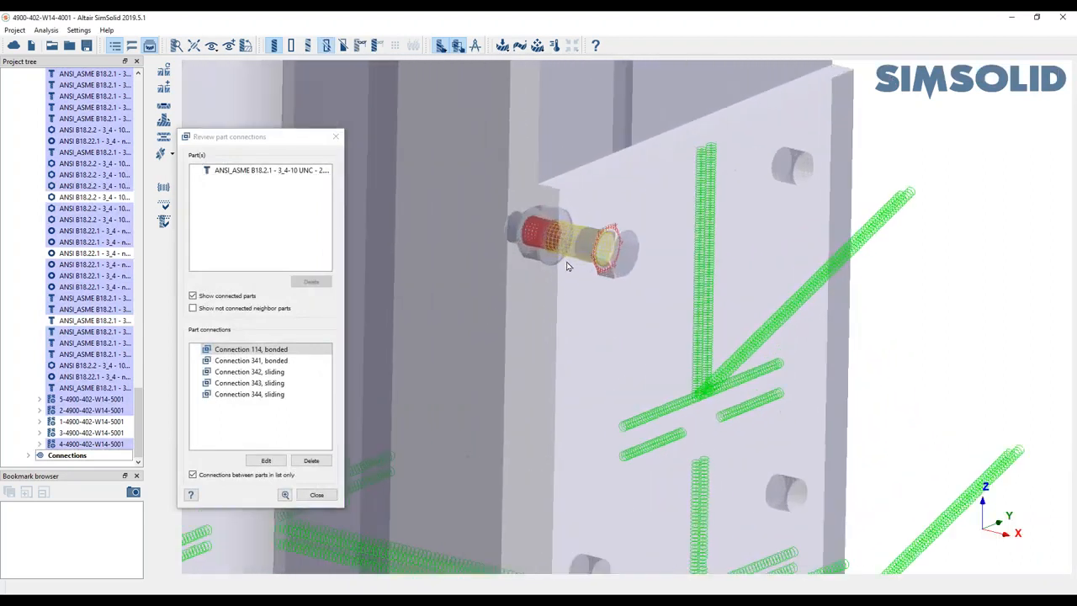
scroll(606, 316, "up", 2)
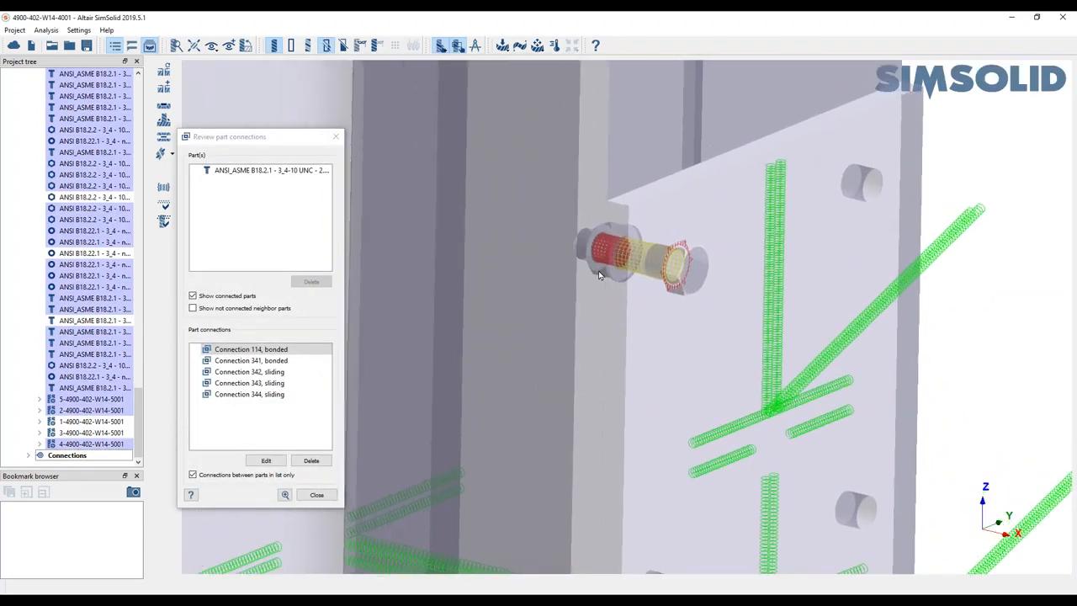
scroll(599, 275, "up", 1)
scroll(681, 289, "up", 1)
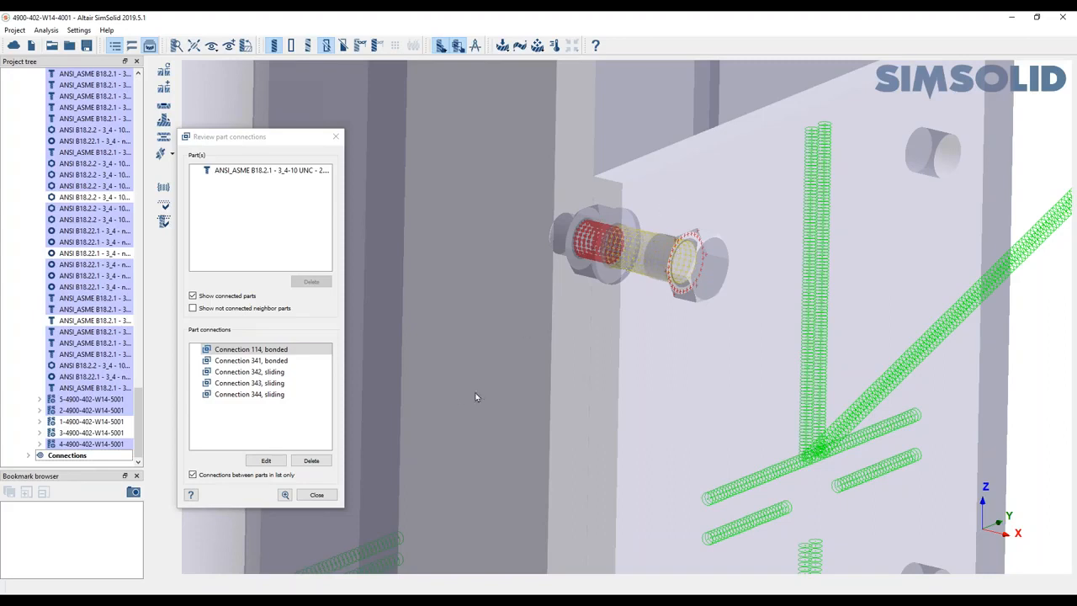
scroll(654, 353, "down", 10)
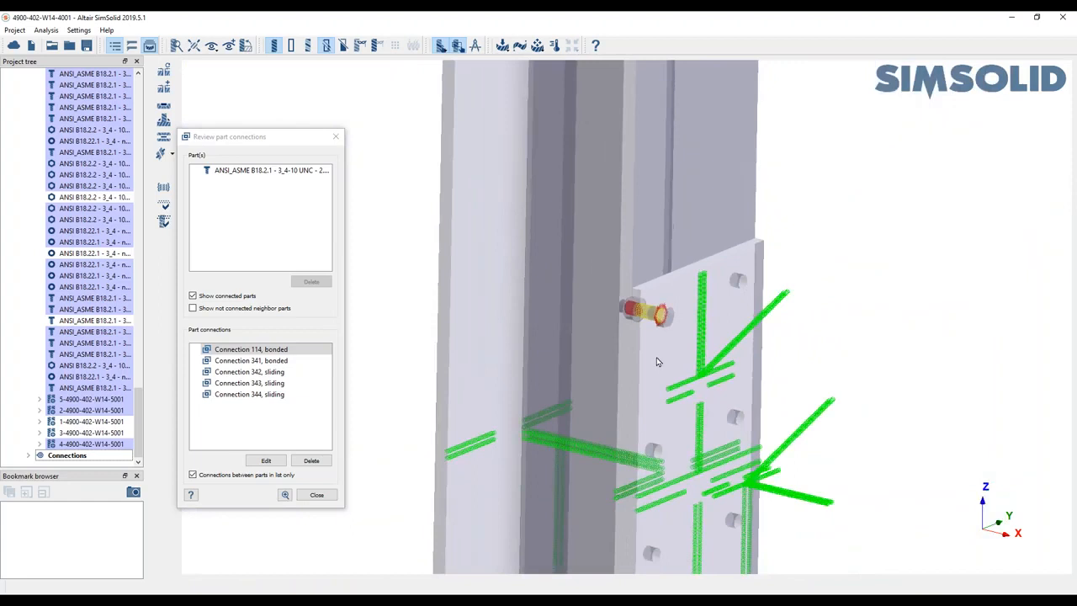
left_click(316, 495)
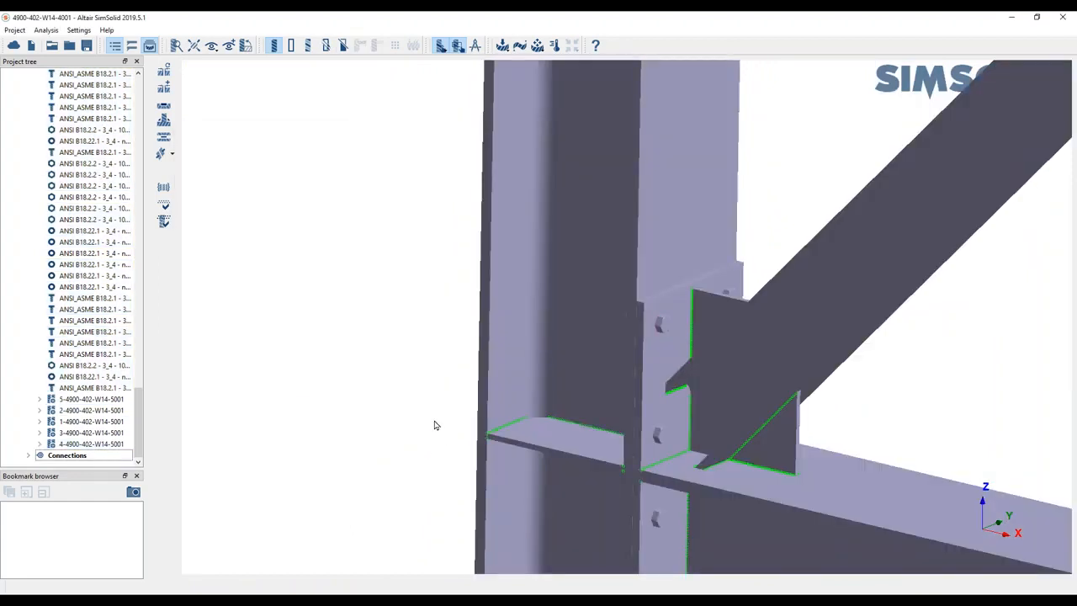
Collapse the assembly in the project tree and add a structural analysis to Design study 1
scroll(435, 421, "down", 6)
right_click_drag(437, 396, 286, 366)
scroll(444, 373, "down", 2)
scroll(677, 394, "down", 1)
right_click_drag(738, 367, 500, 285)
left_click_drag(134, 428, 150, 112)
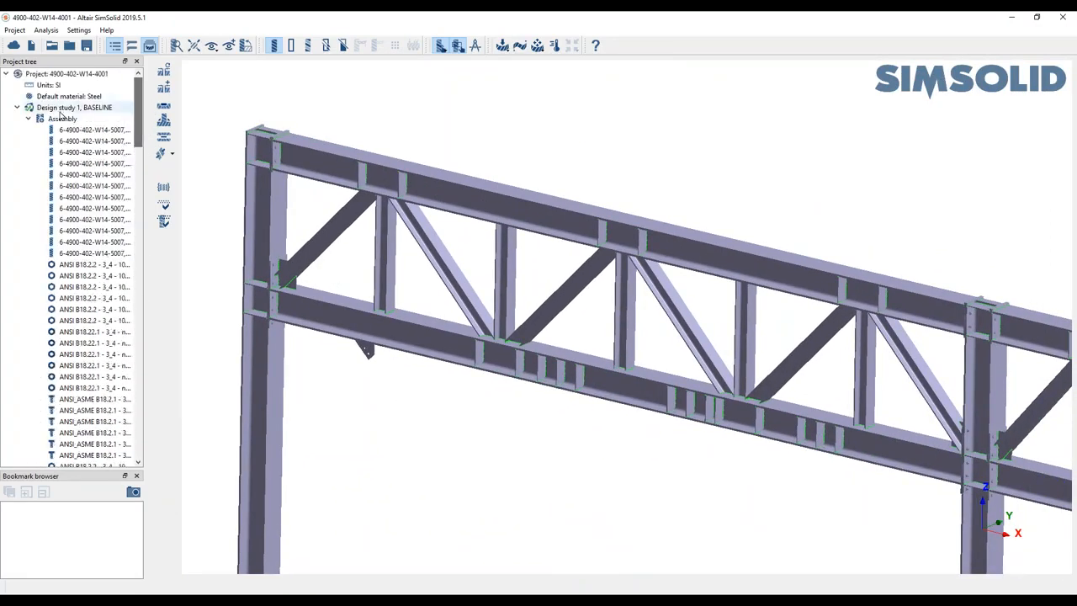
left_click(25, 118)
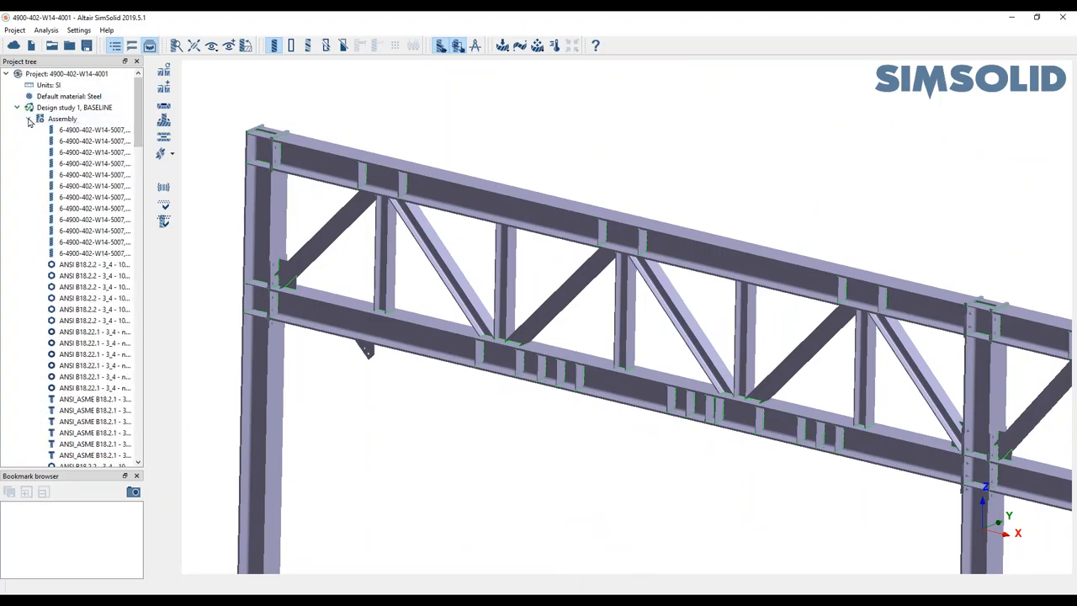
left_click(503, 46)
left_click(519, 63)
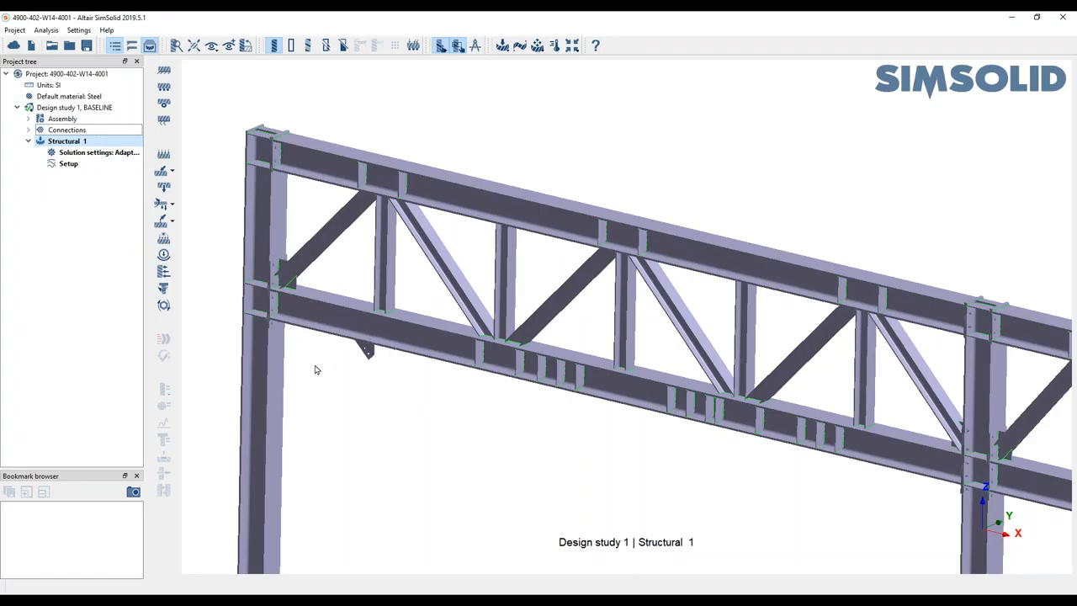
Apply an immovable constraint to the underside faces of the three column base plates
scroll(276, 173, "up", 5)
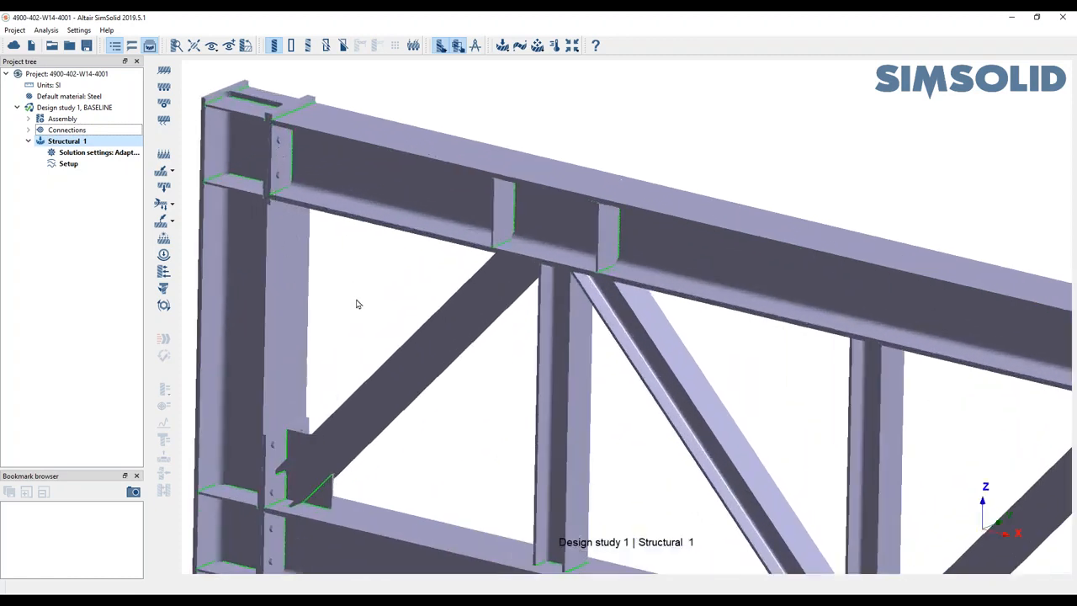
scroll(396, 424, "down", 5)
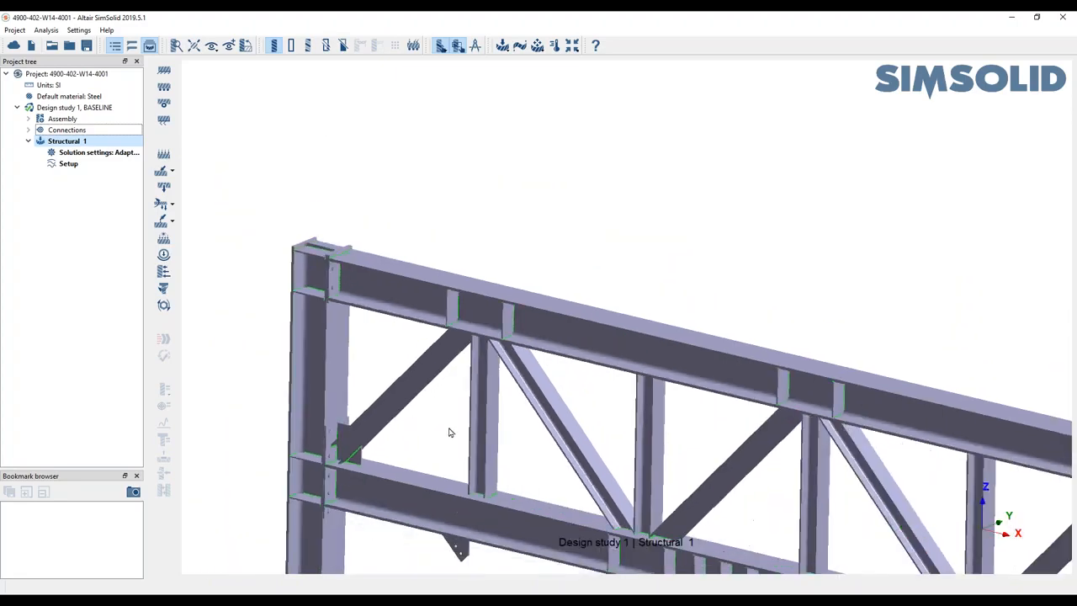
scroll(547, 390, "down", 6)
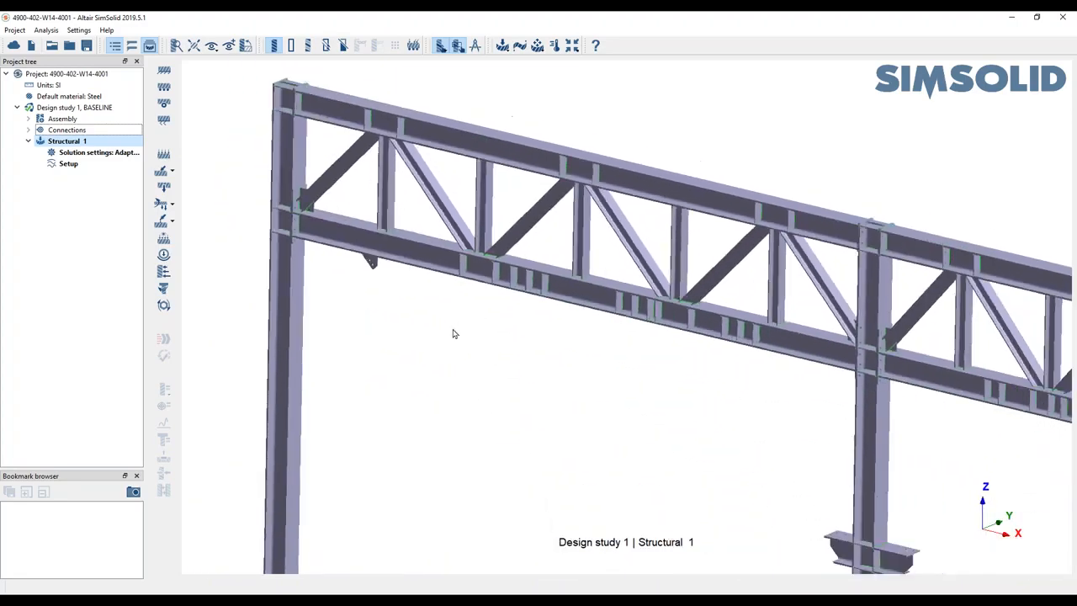
left_click_drag(484, 351, 413, 246)
left_click(164, 70)
left_click_drag(223, 192, 142, 63)
left_click(270, 337)
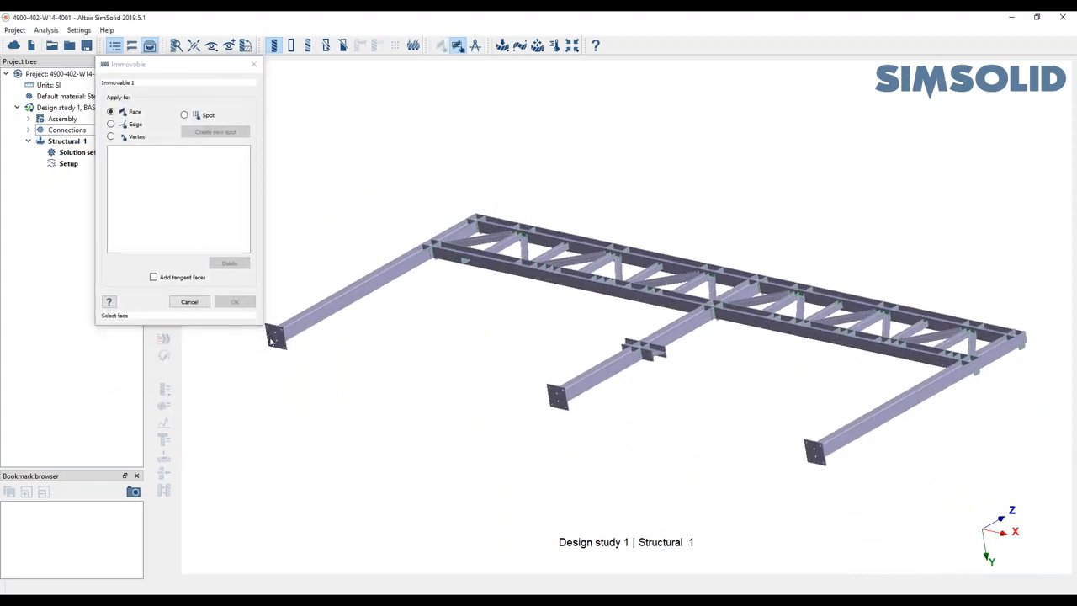
left_click(556, 399)
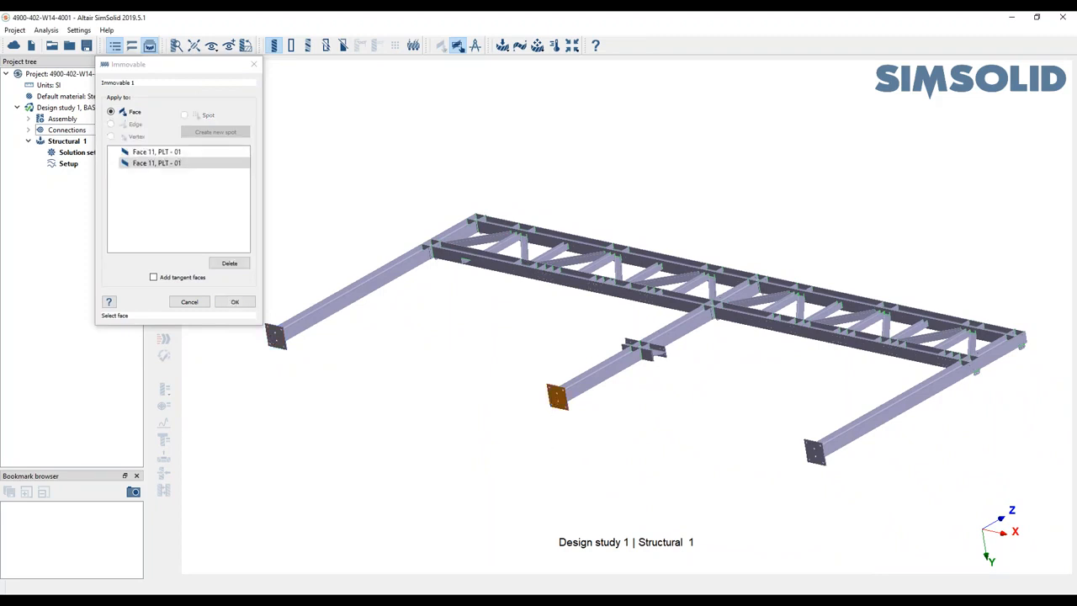
left_click(813, 456)
left_click(235, 301)
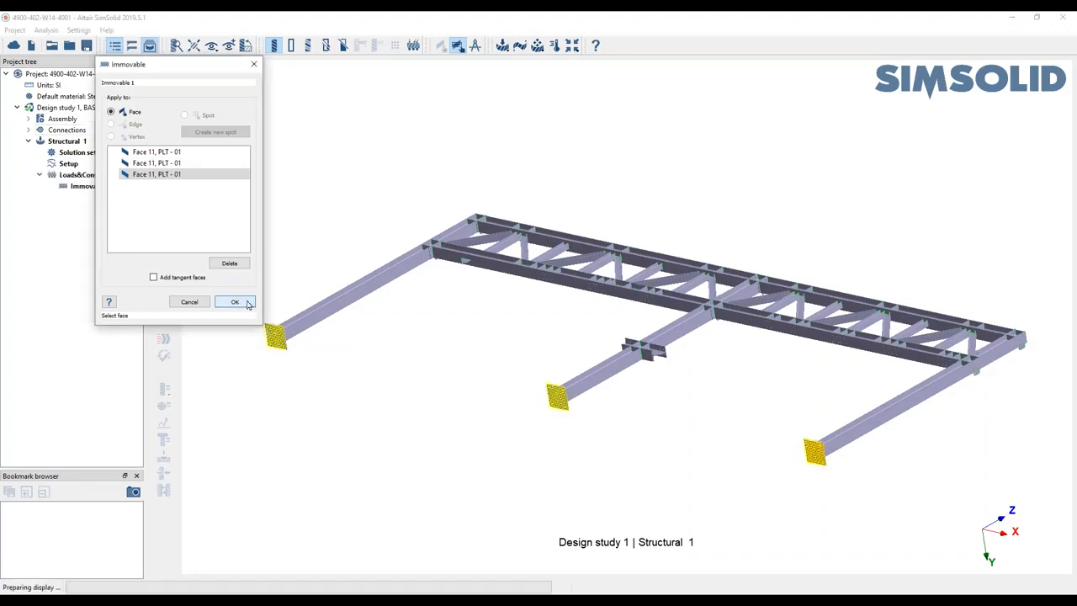
Switch to the Bottom standard view and add a gravity load with direction vector X 0, Y 0, Z -1 and amplification factor 1
left_click_drag(438, 337, 572, 408)
left_click(212, 45)
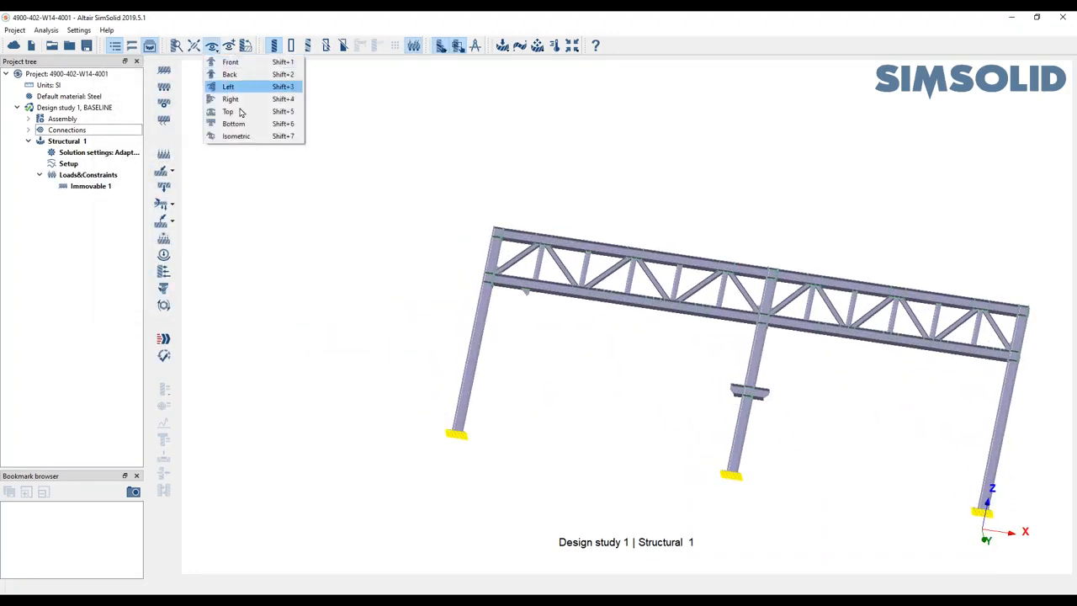
left_click(234, 123)
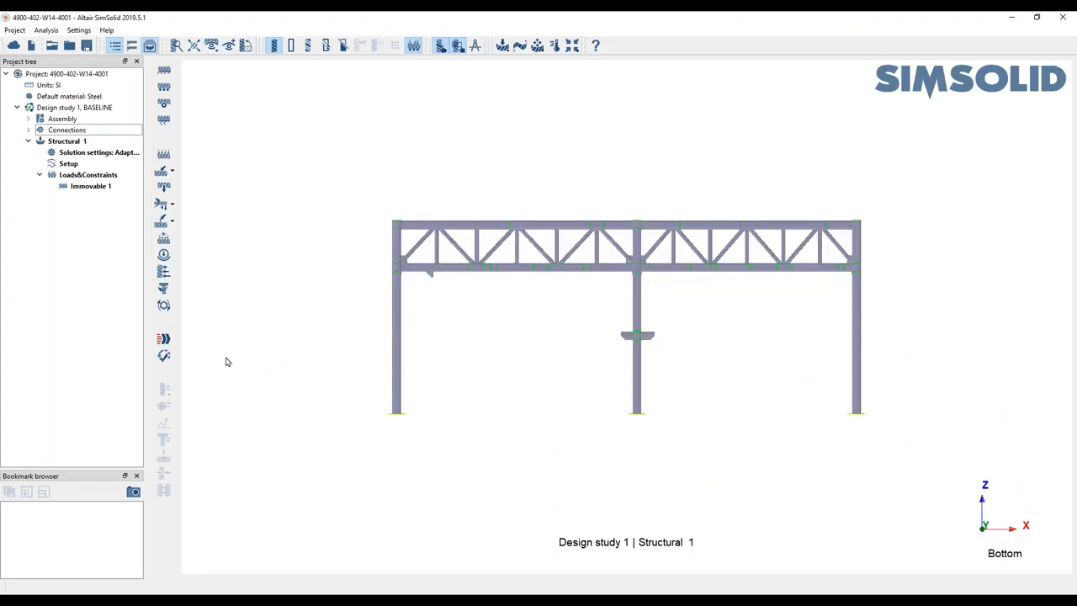
left_click(162, 203)
left_click_drag(244, 253, 330, 150)
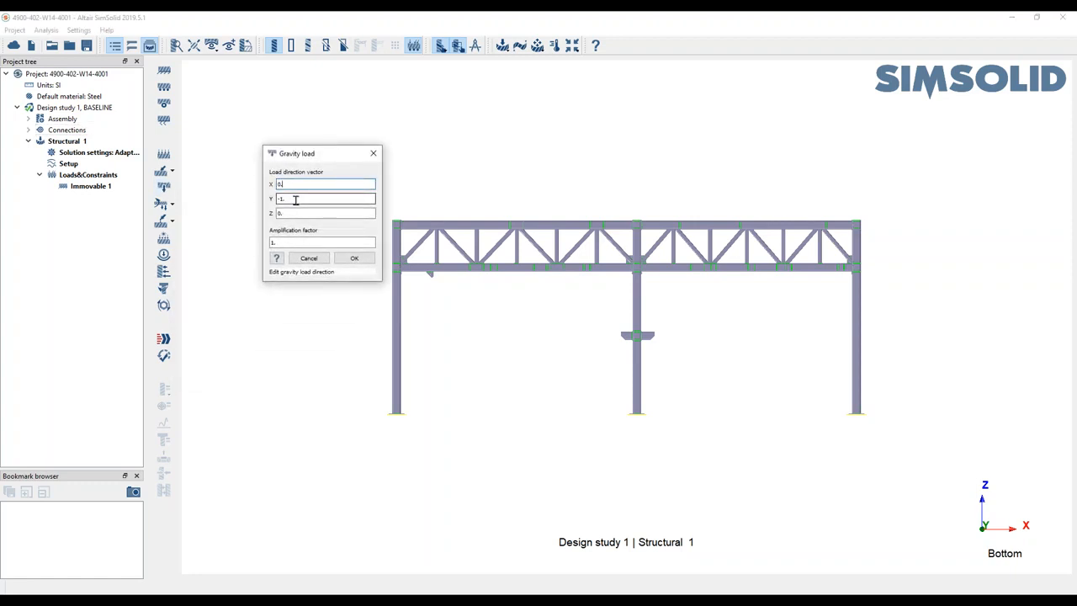
double_click(295, 198)
type("0")
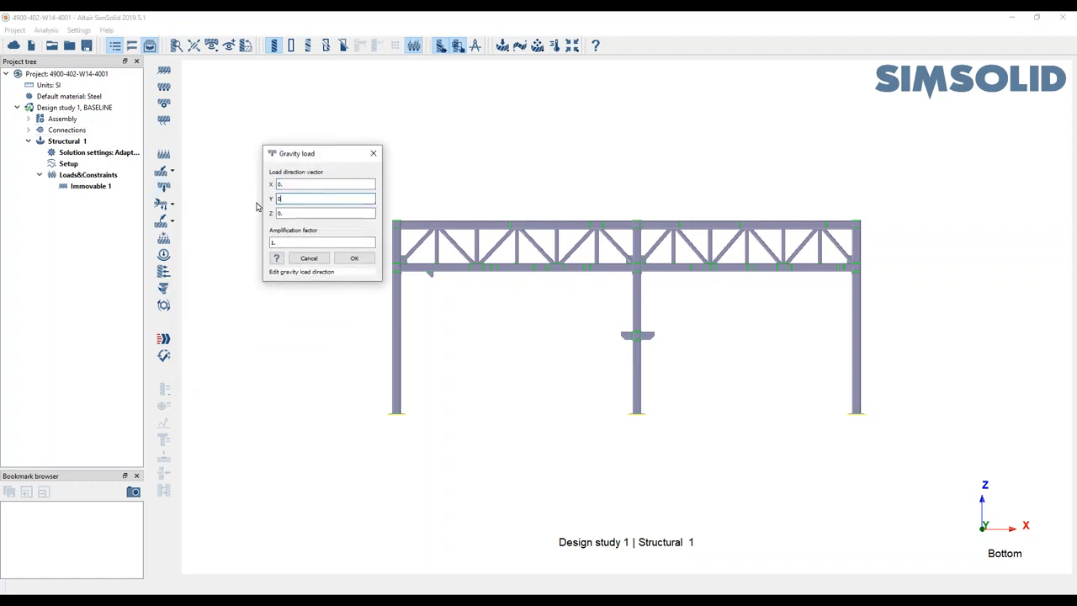
double_click(302, 214)
type("-1")
left_click(354, 258)
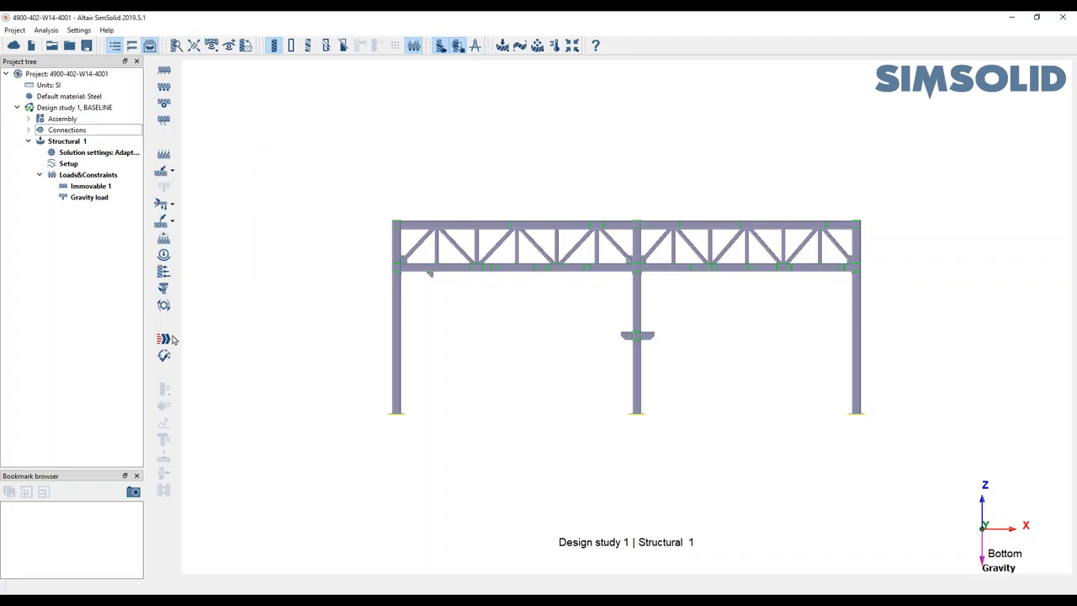
Check the constrained structure for rigid body motions and dismiss the report
left_click(163, 355)
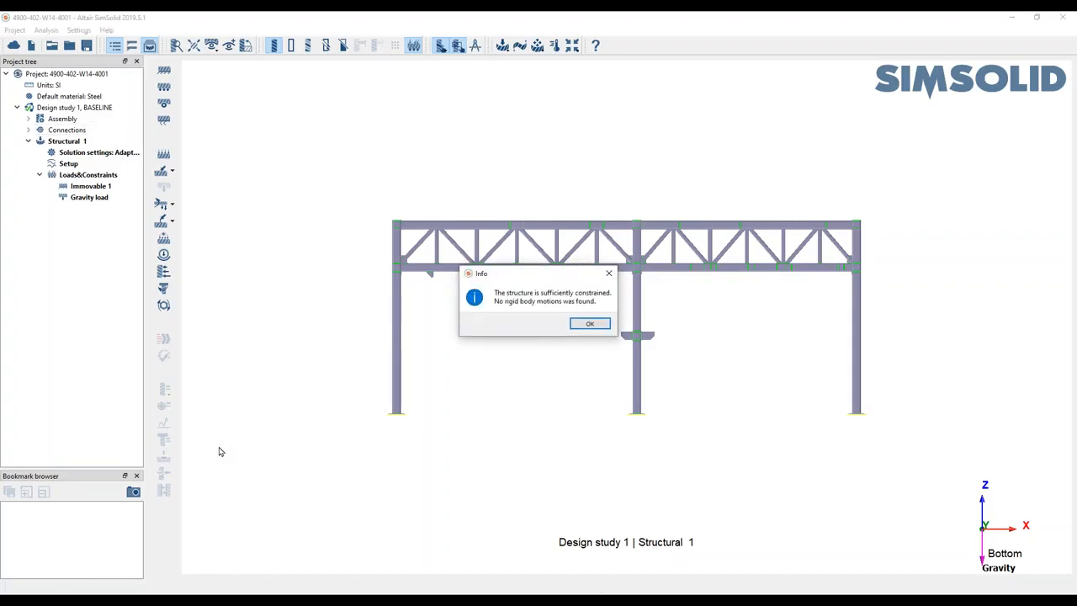
left_click(589, 323)
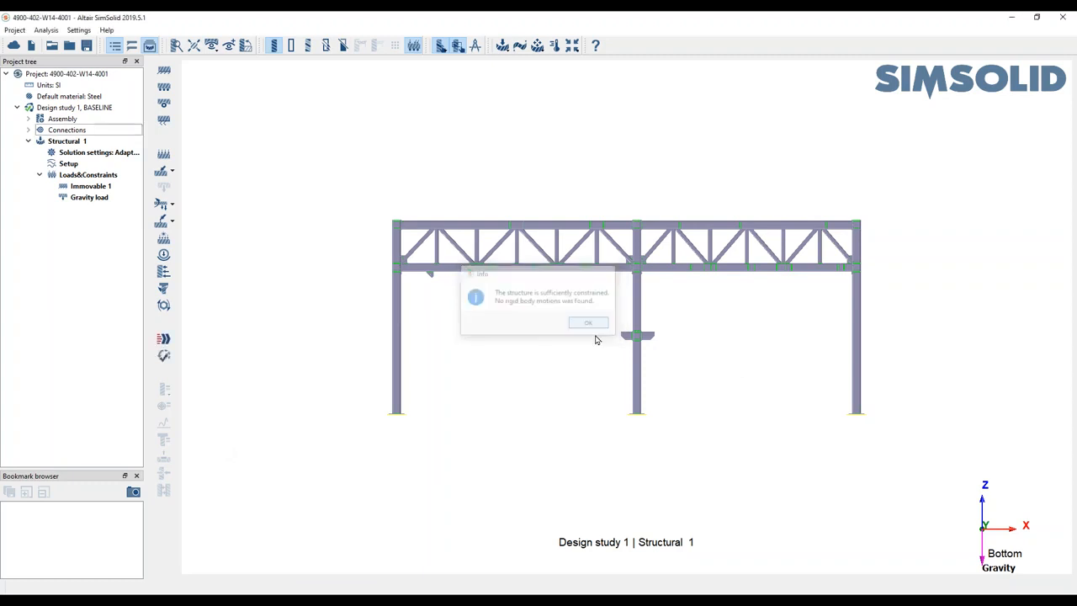
Widen the project tree and confirm Adapt for stiffness as the solution objective for Structural 1
scroll(377, 244, "up", 4)
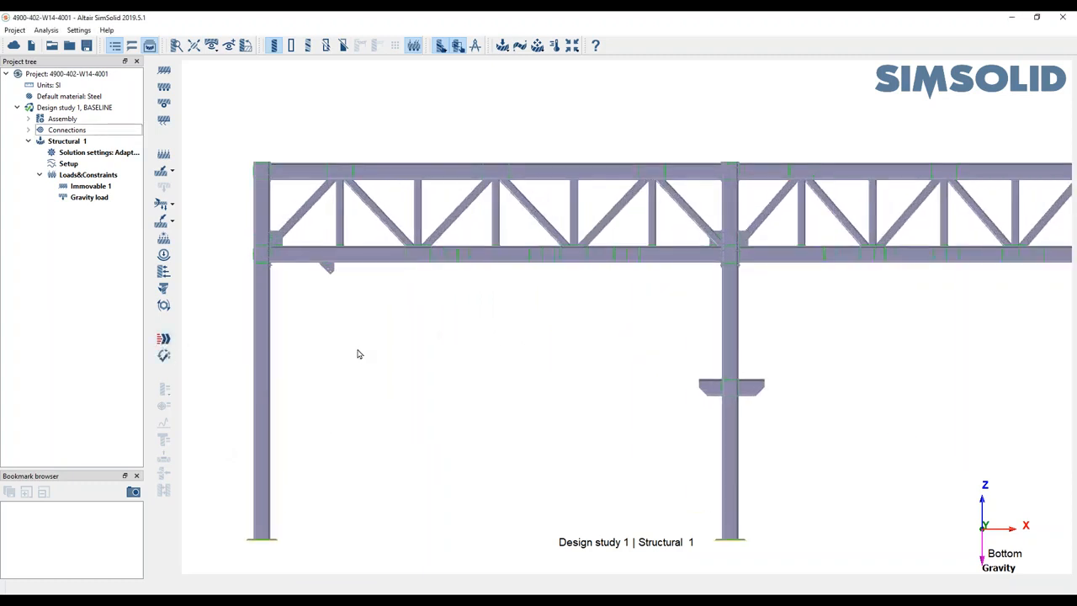
right_click_drag(479, 356, 425, 343)
scroll(436, 341, "down", 1)
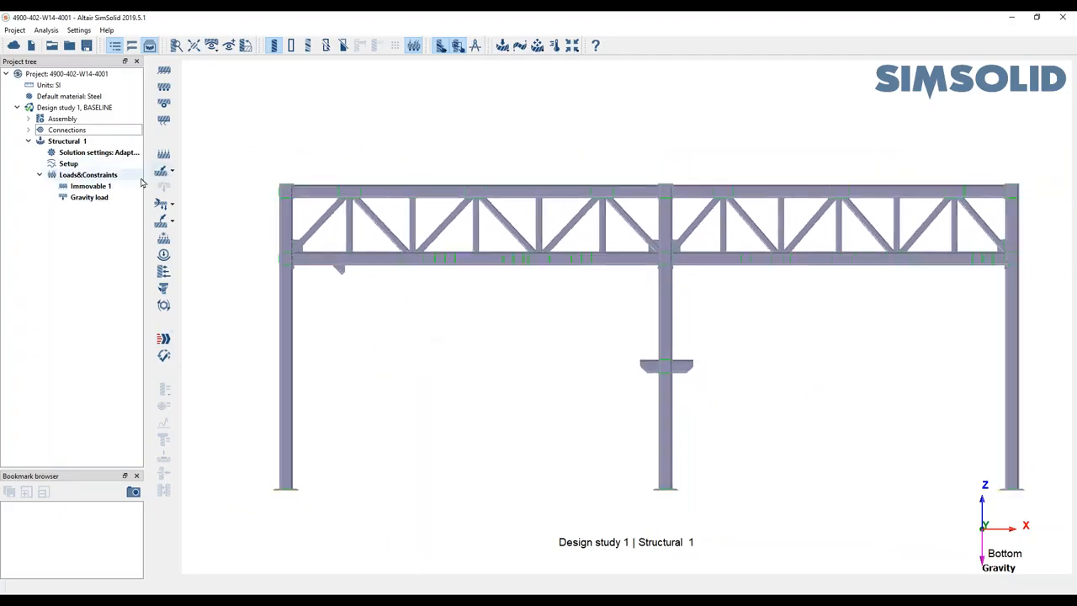
left_click_drag(144, 175, 215, 173)
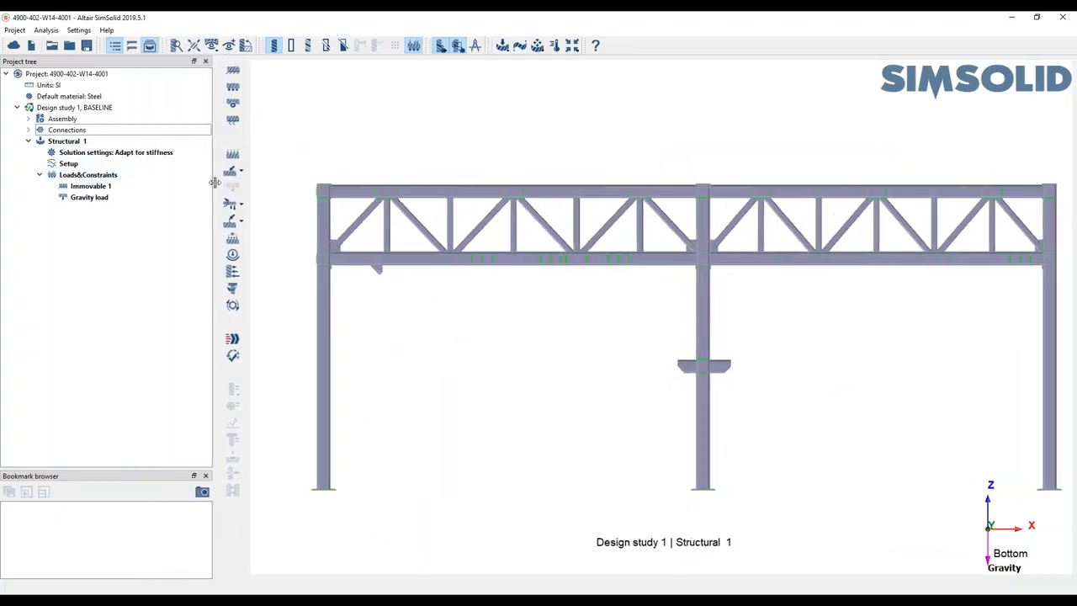
double_click(132, 154)
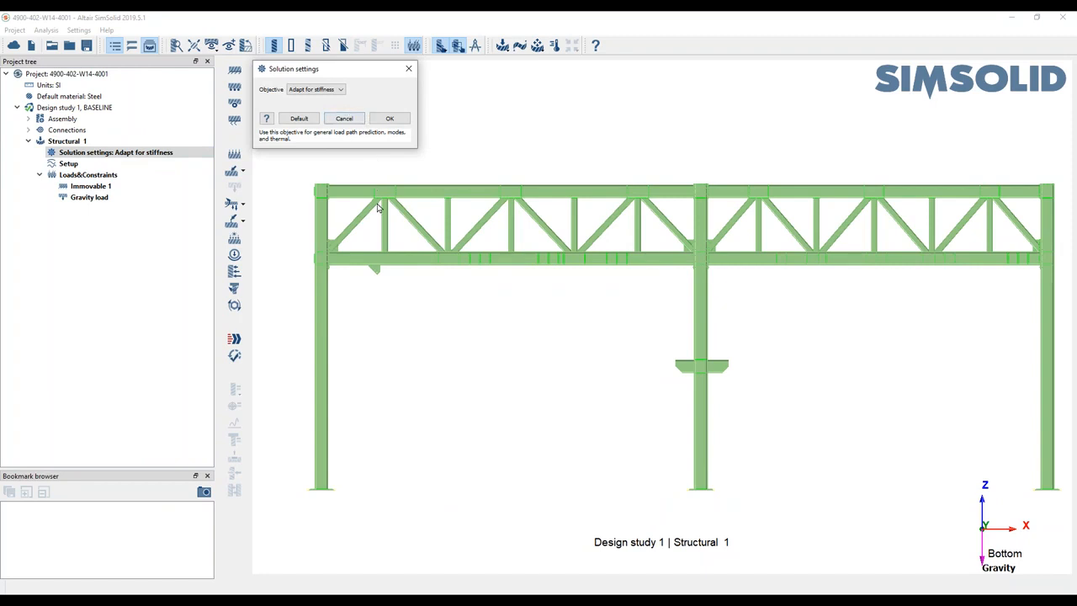
left_click(341, 90)
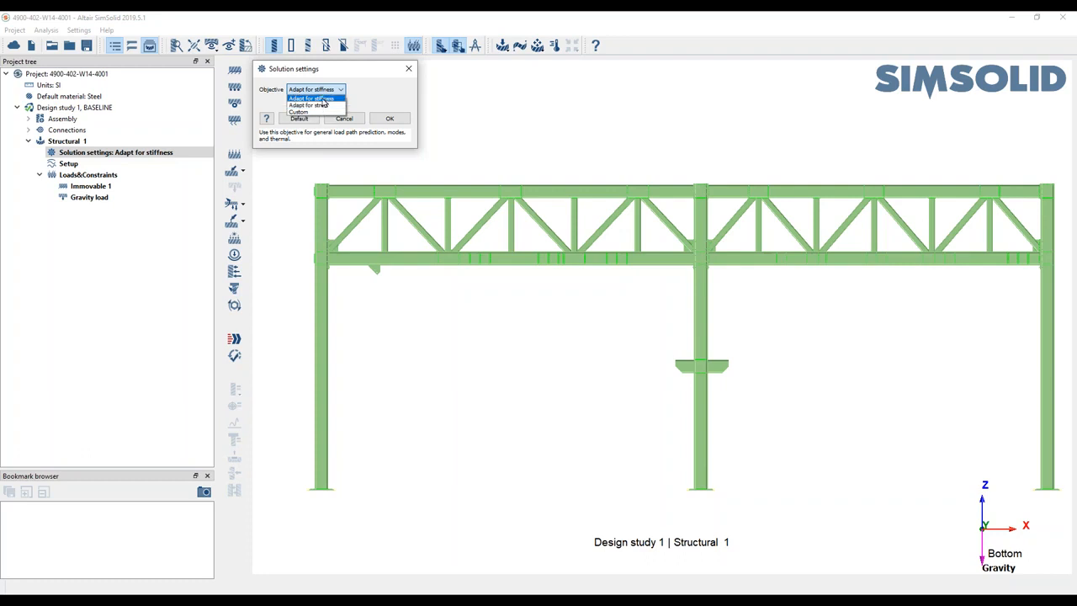
left_click(316, 99)
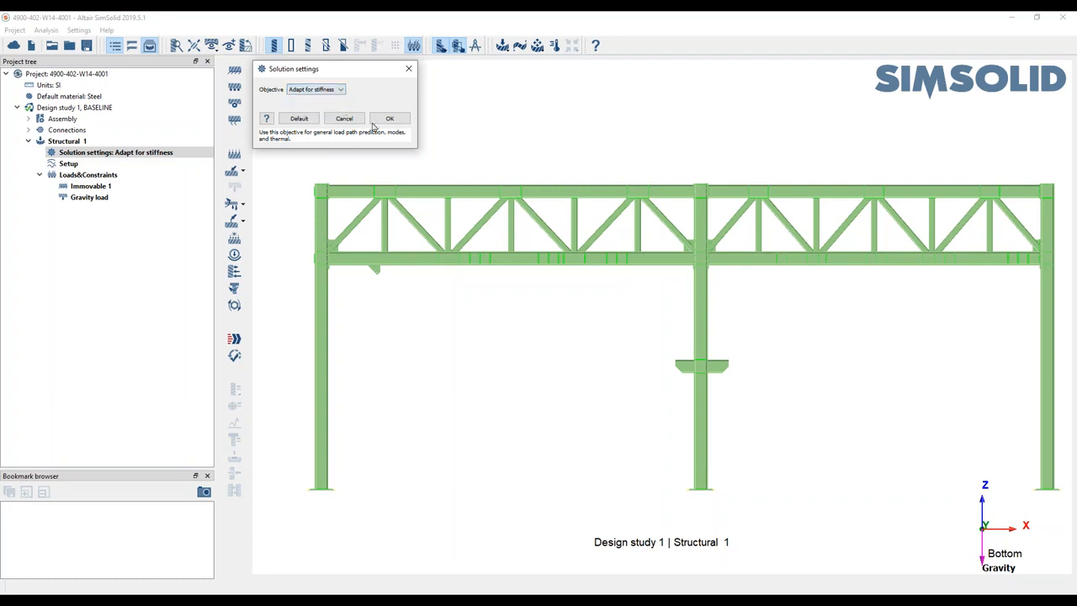
left_click(391, 118)
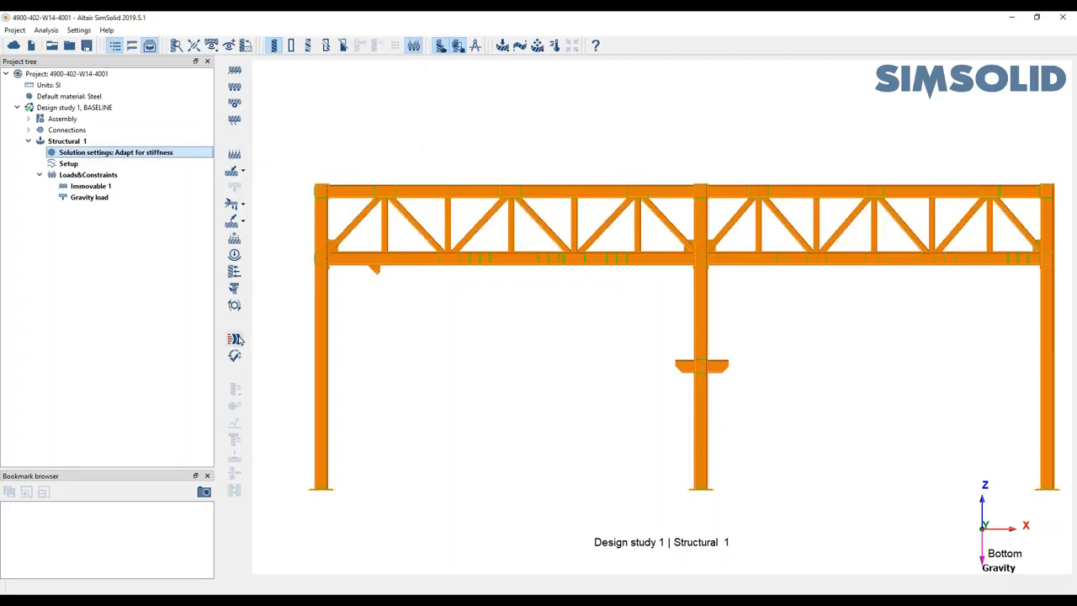
Solve the Structural 1 analysis and plot the displacement magnitude results
left_click(236, 338)
left_click(238, 395)
left_click(303, 388)
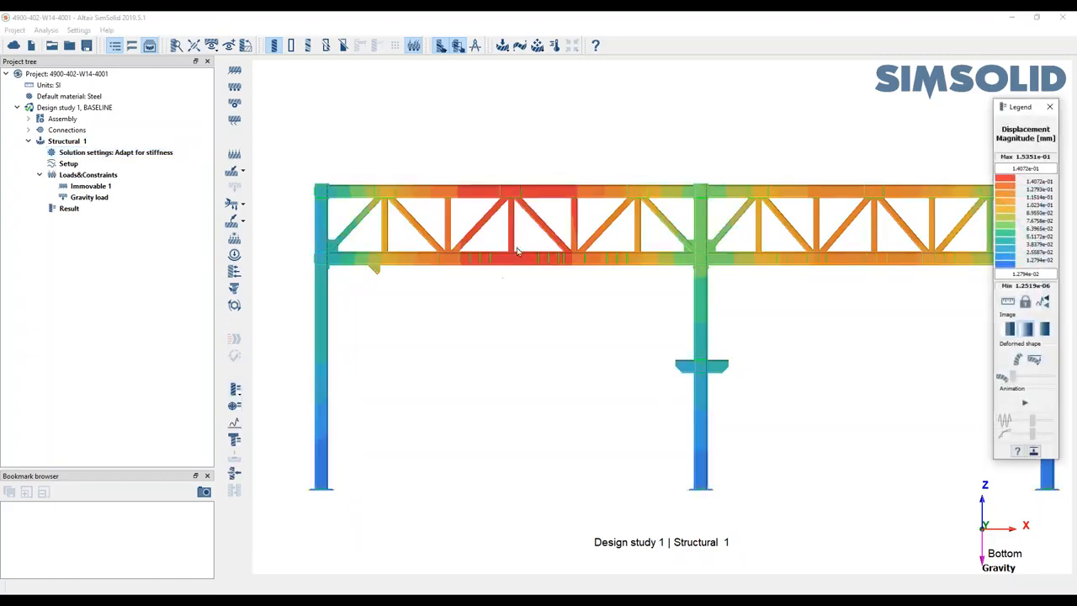
Show the deformed shape of the frame in the displacement magnitude plot
middle_click_drag(824, 363, 797, 352)
left_click(1018, 361)
middle_click_drag(674, 355, 414, 237)
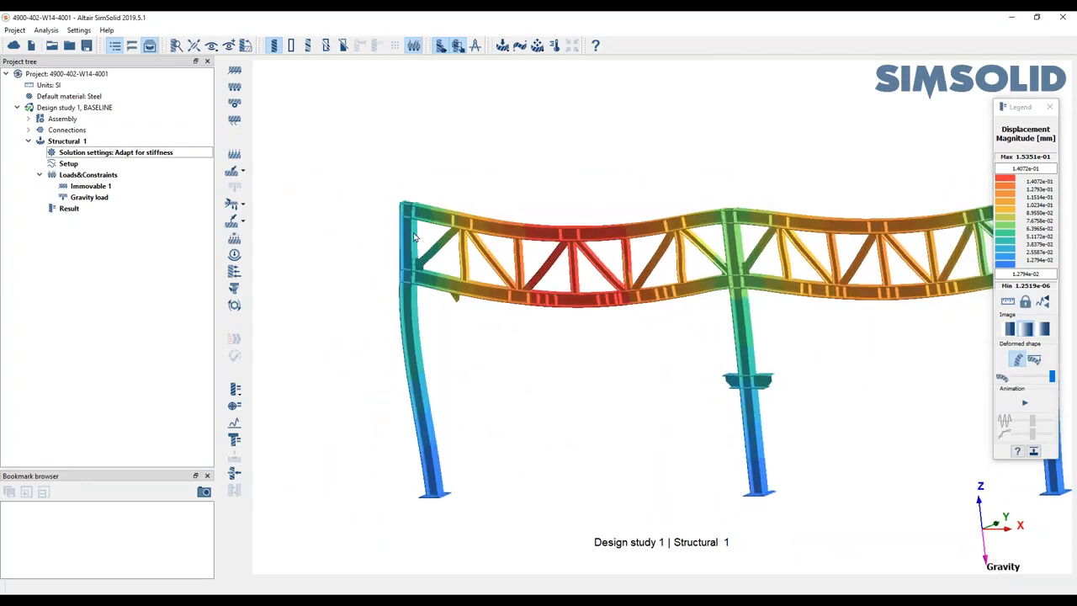
Isolate the end column with Zoom in to examine its deformation, and close the Zoom tool
right_click(411, 216)
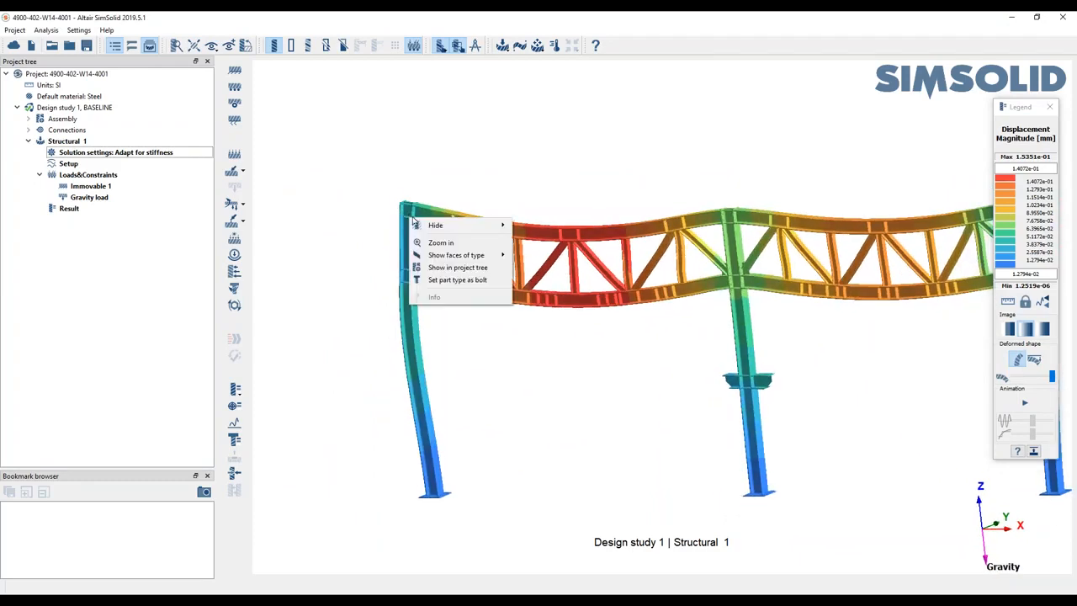
left_click(445, 243)
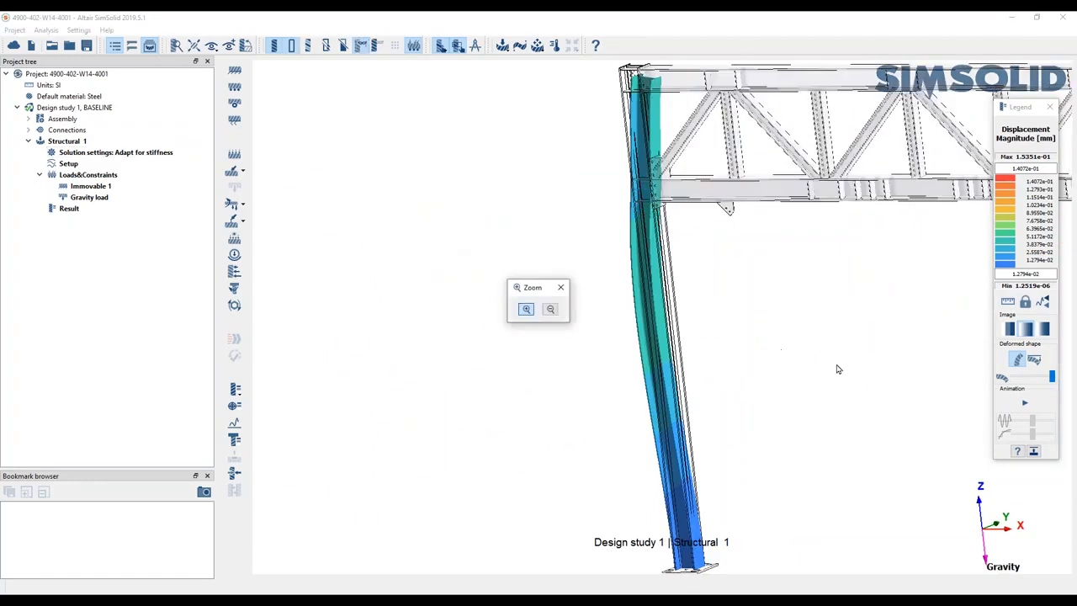
middle_click_drag(719, 466, 695, 463)
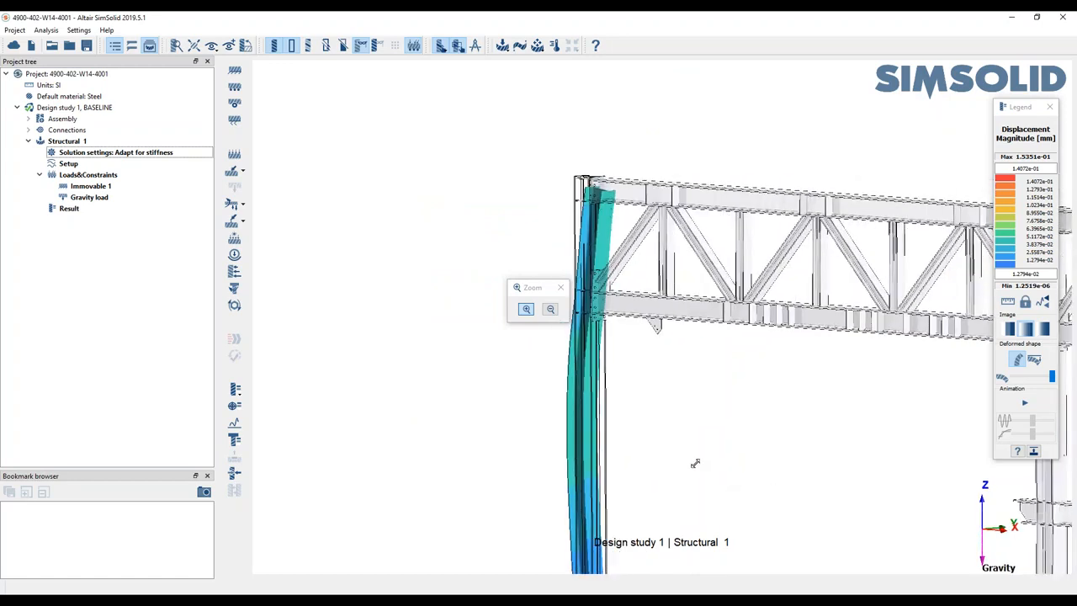
left_click(560, 288)
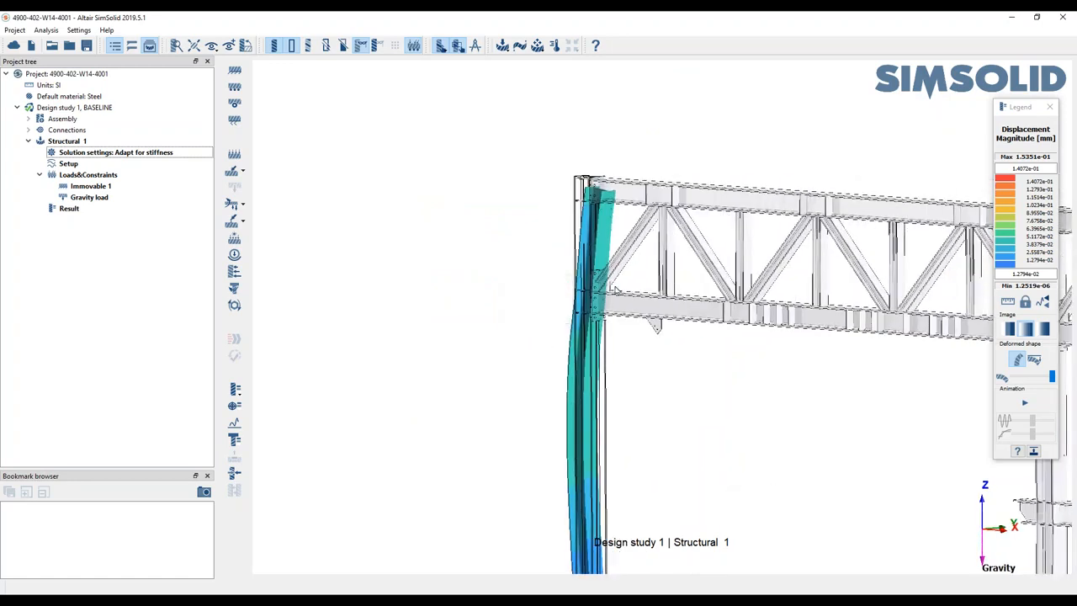
Bookmark a close-up of the deformed joint between the end column and the upper beam, and copy the Structural 1 analysis
right_click_drag(561, 226, 547, 236)
scroll(545, 234, "up", 3)
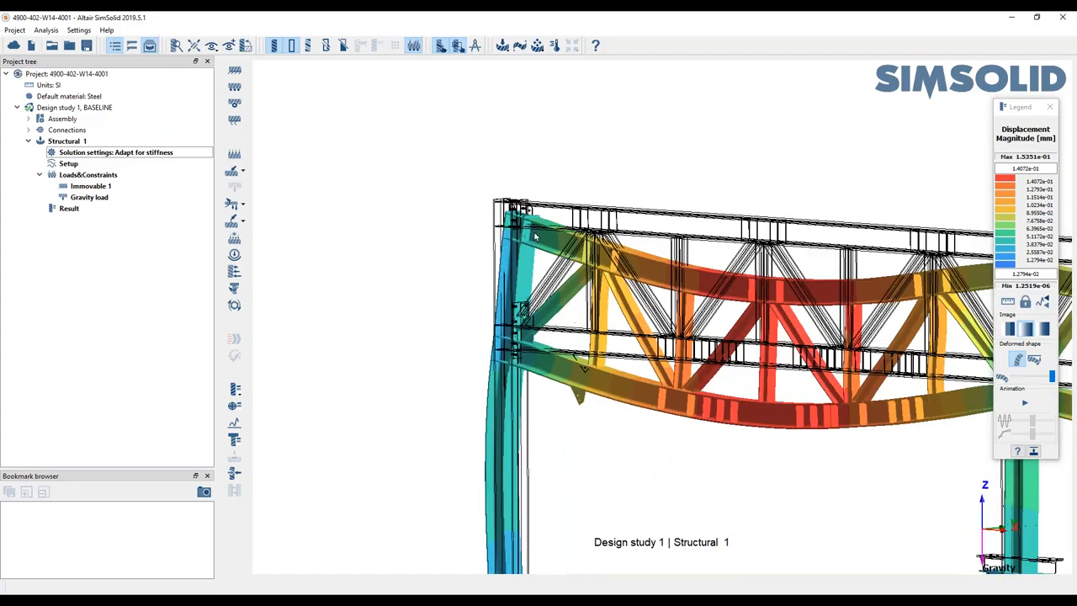
scroll(520, 234, "up", 5)
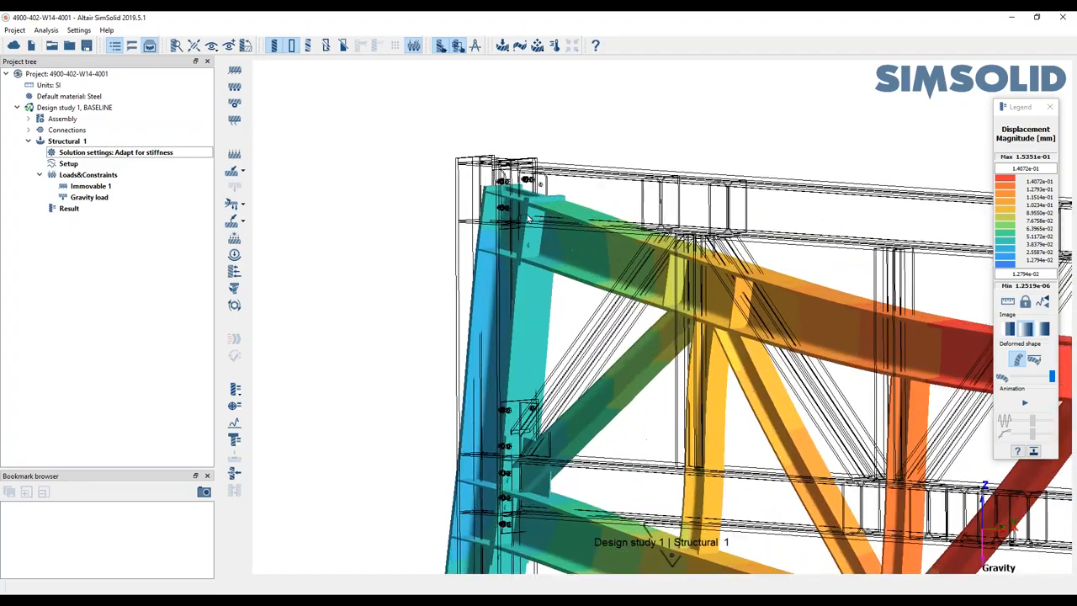
scroll(536, 219, "up", 4)
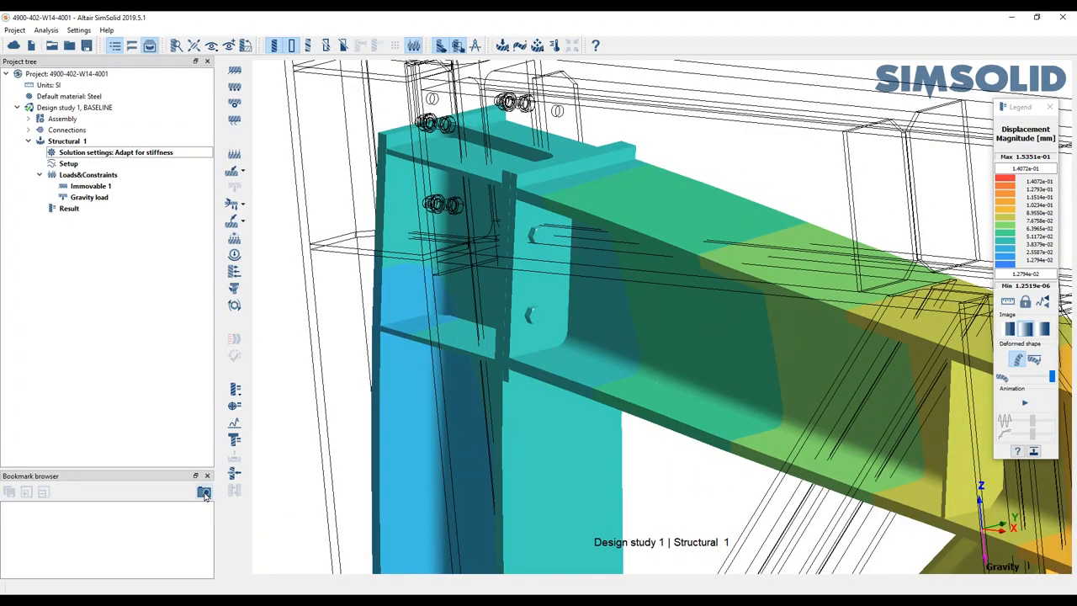
left_click(204, 493)
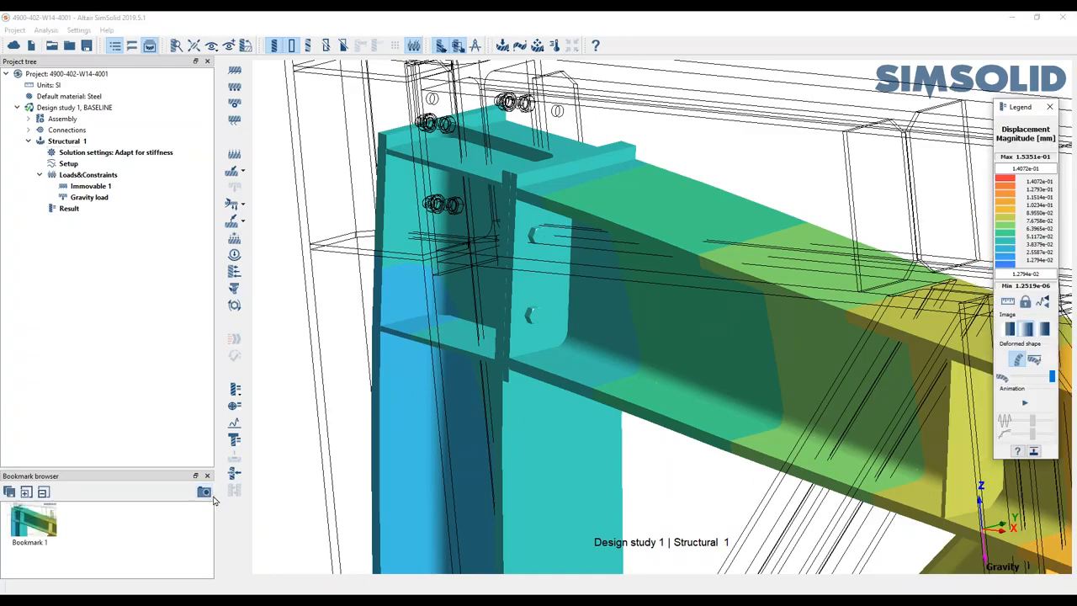
right_click(65, 144)
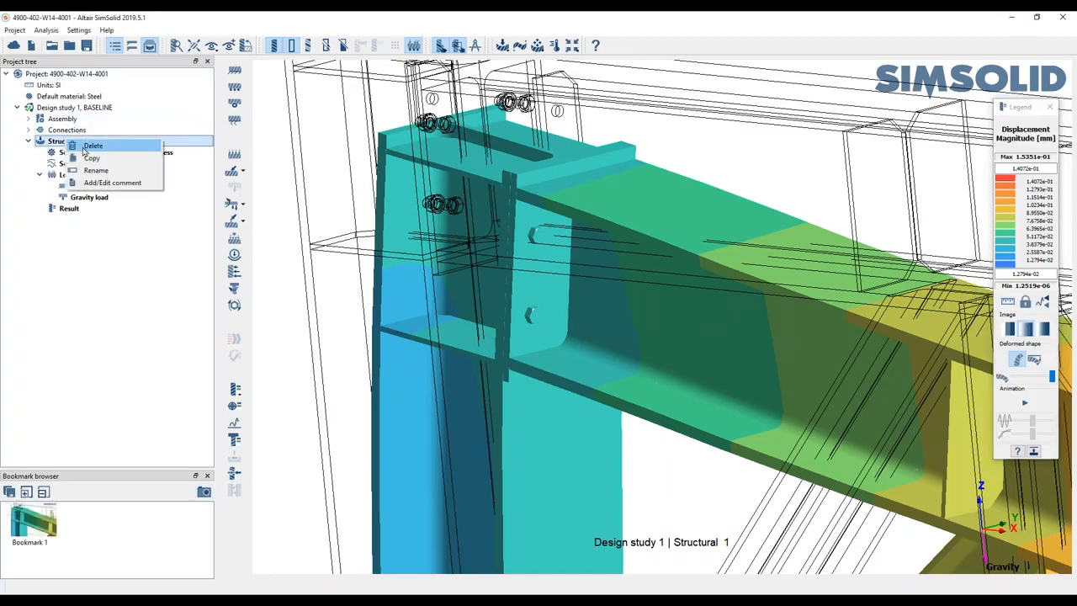
left_click(92, 159)
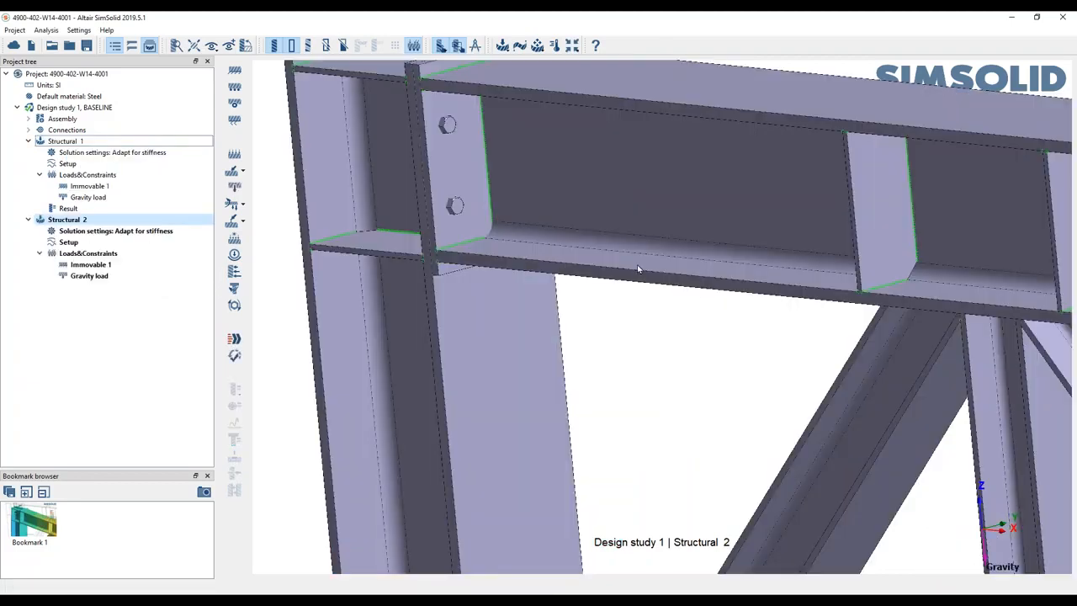
Review the part contact conditions of the bolted end plate PLT - 03 at the top of the end column
scroll(642, 393, "down", 10)
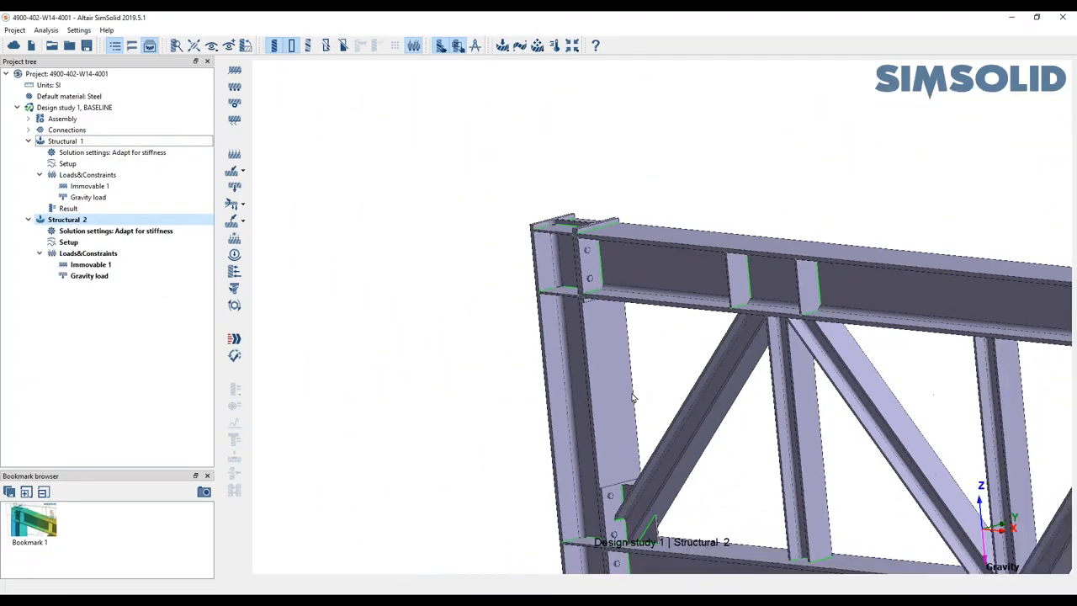
middle_click_drag(607, 360, 572, 319)
left_click_drag(639, 339, 650, 225)
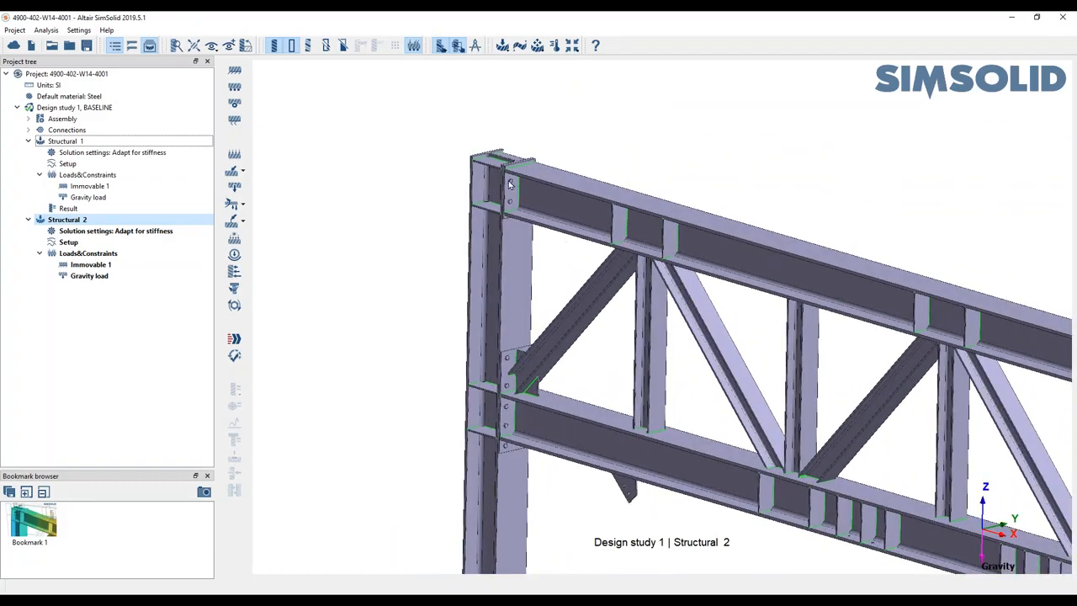
scroll(509, 183, "up", 3)
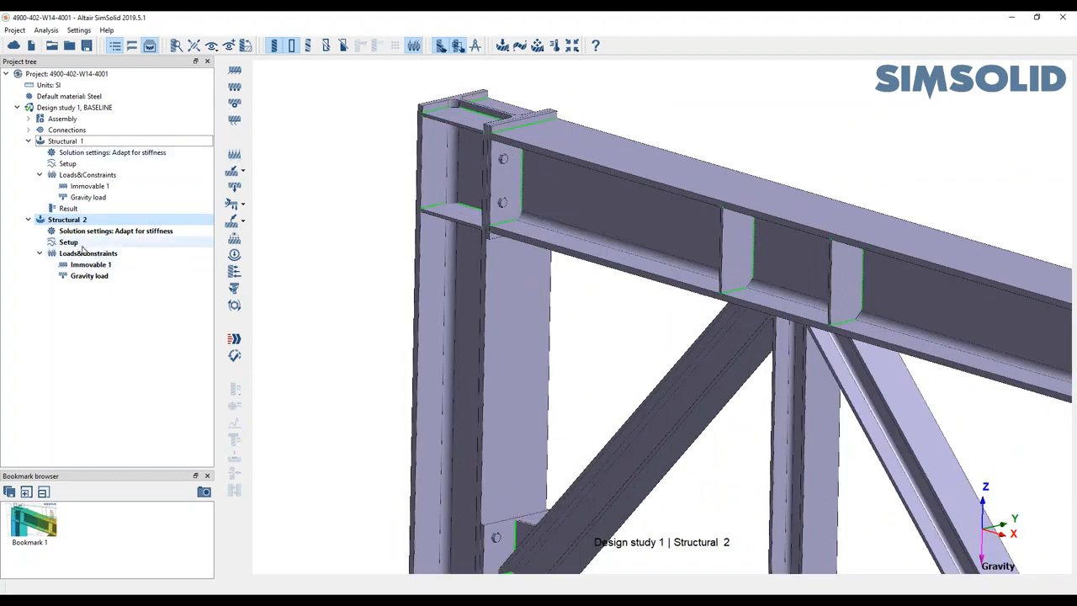
left_click(76, 129)
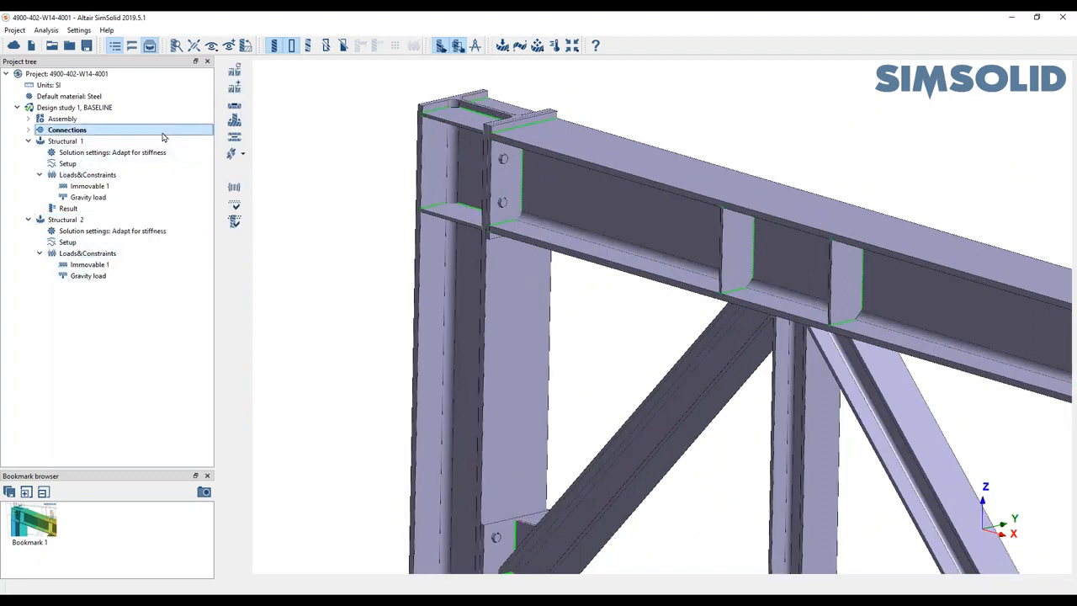
left_click(501, 181)
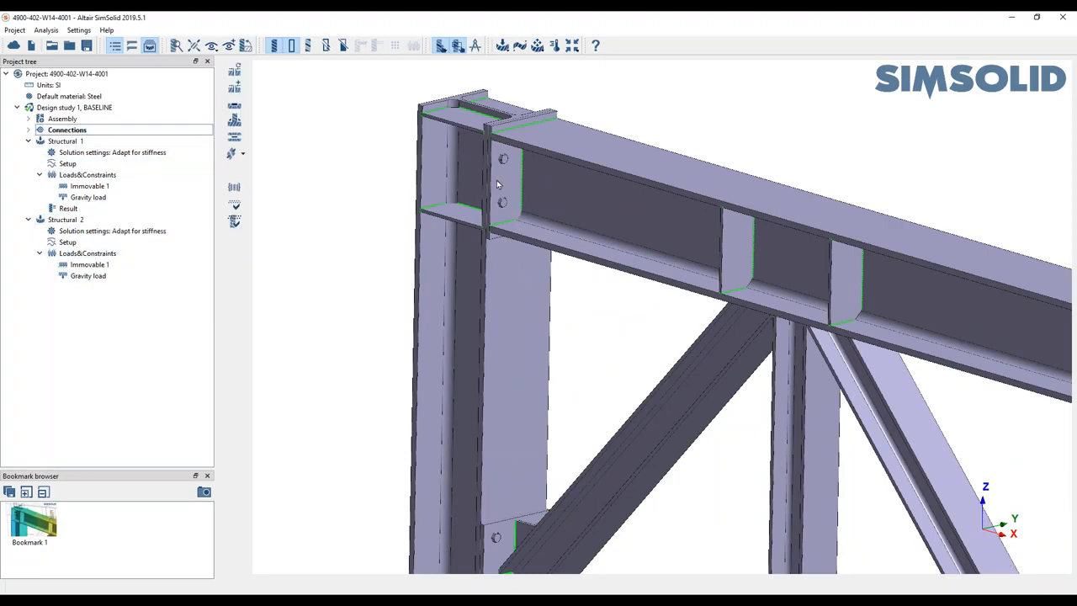
left_click(496, 180)
middle_click_drag(587, 329, 587, 274)
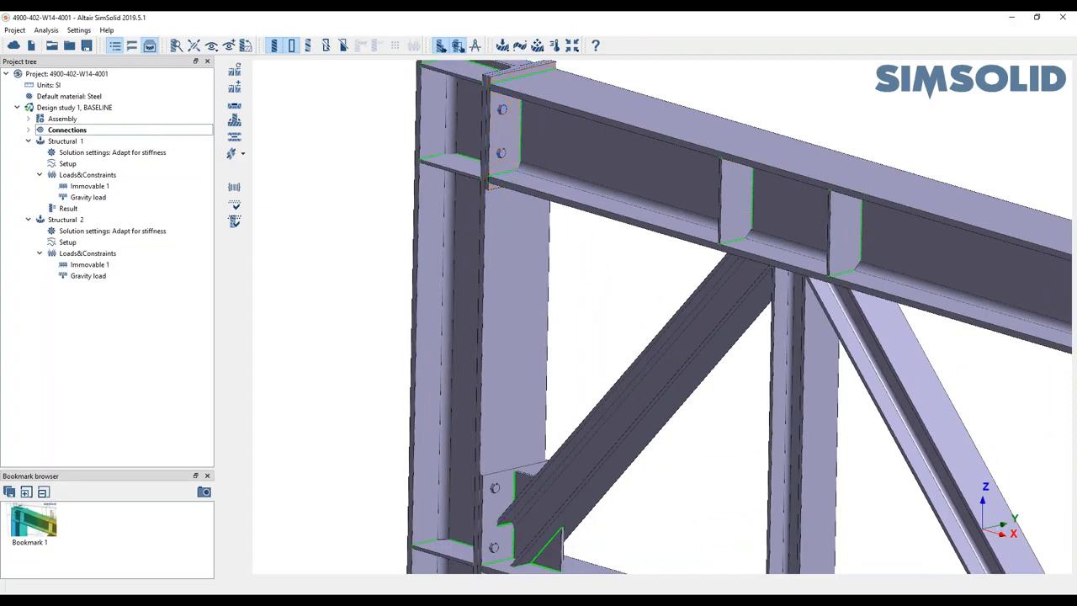
right_click(499, 133)
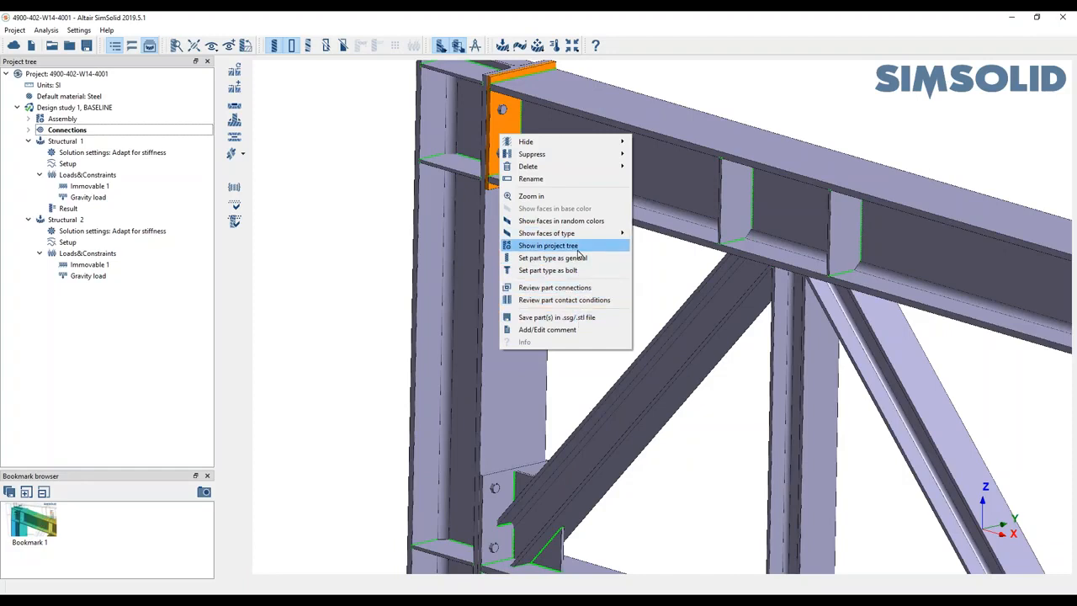
left_click(563, 301)
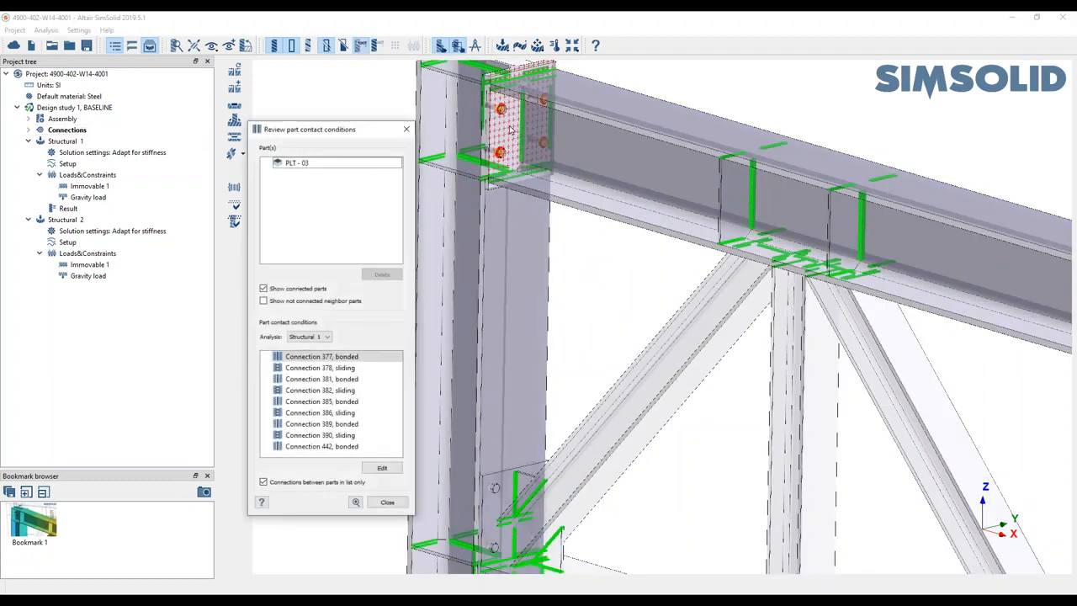
Add the HE 340 B end column to the contact review to isolate its connection with the end plate
middle_click_drag(540, 295, 573, 351)
scroll(532, 243, "up", 3)
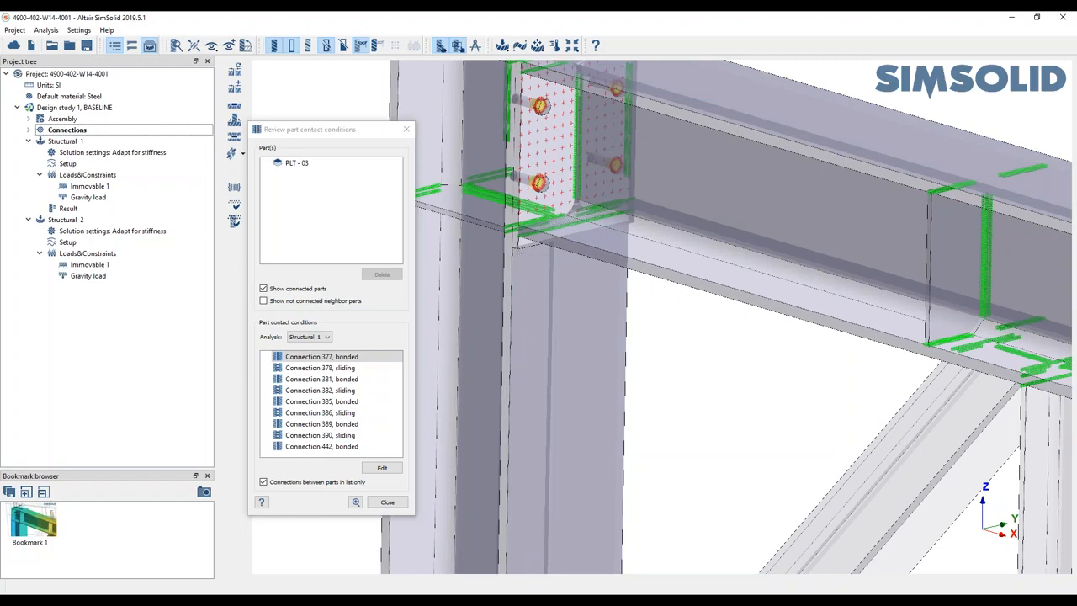
left_click(518, 246)
middle_click_drag(560, 149, 578, 291)
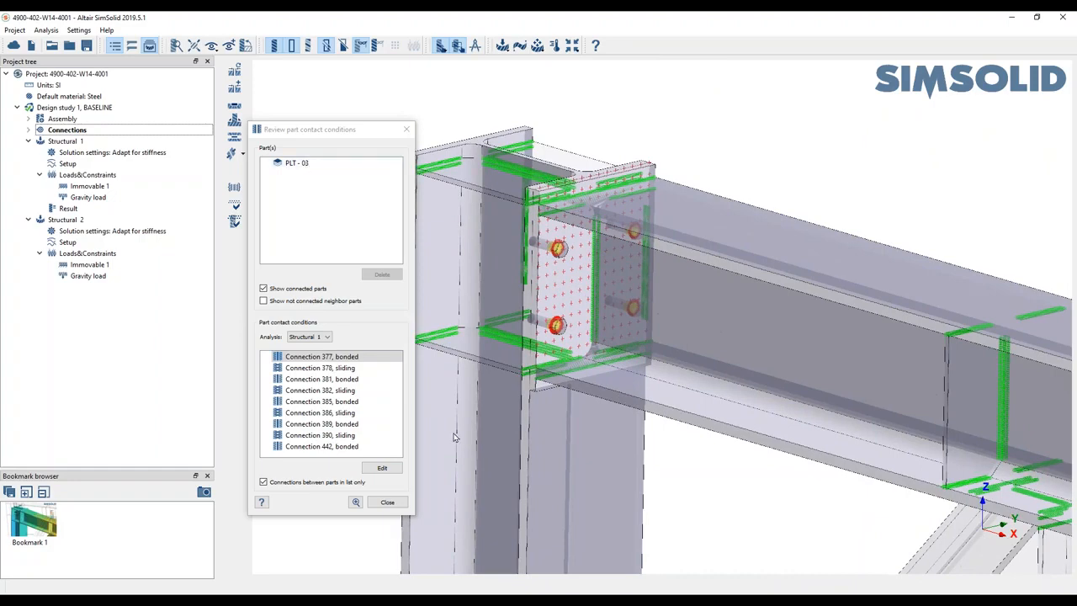
left_click(556, 487)
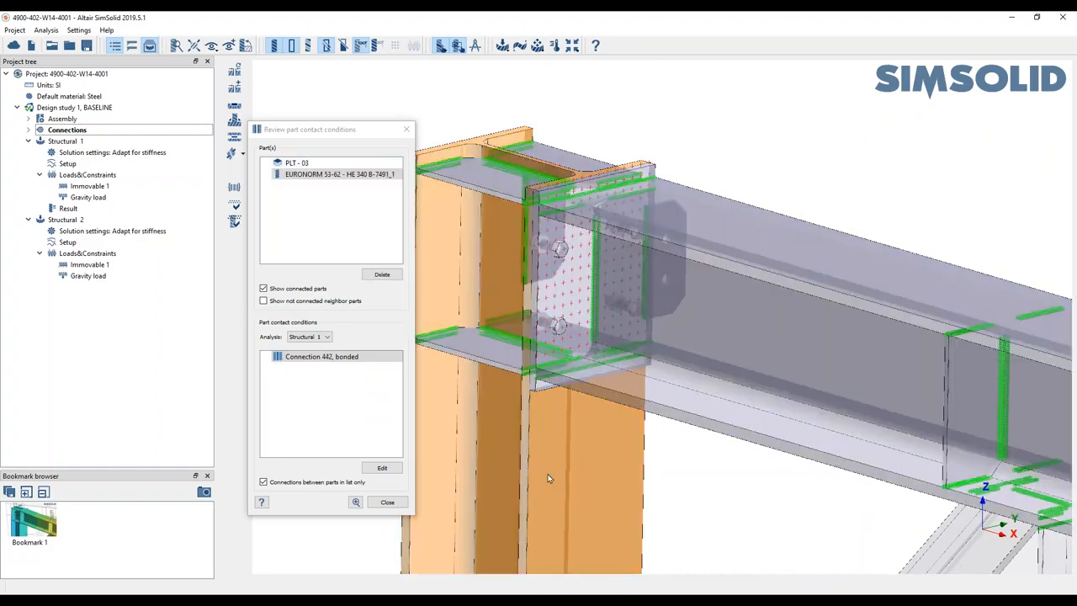
Change the plate-to-column contact, Connection 442, to Separating with friction coefficient 0.1 for Structural 1 and close the contact review
left_click(304, 358)
left_click(379, 469)
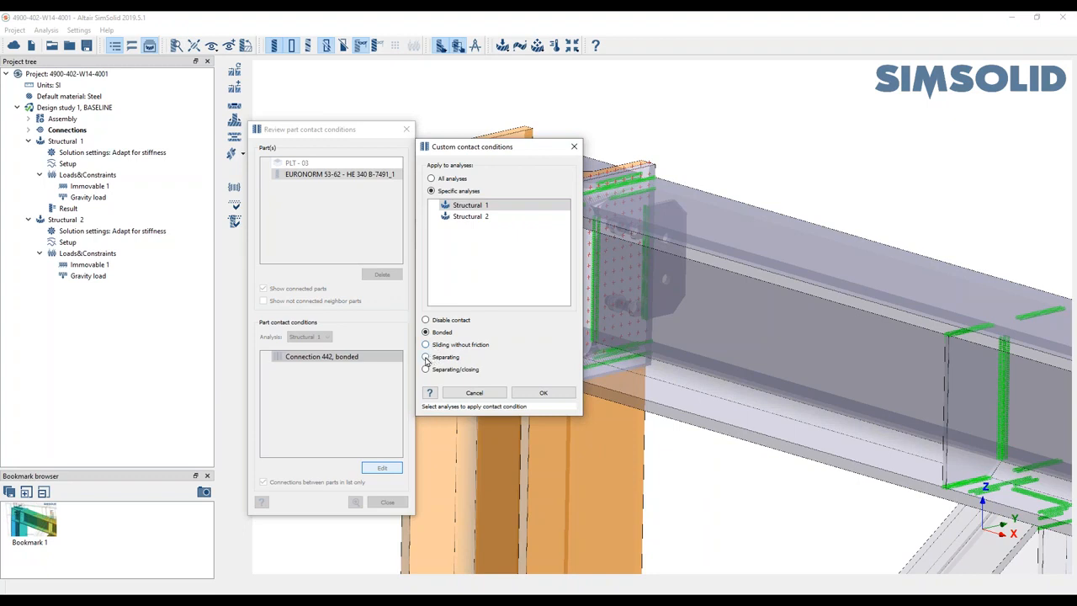
left_click(426, 357)
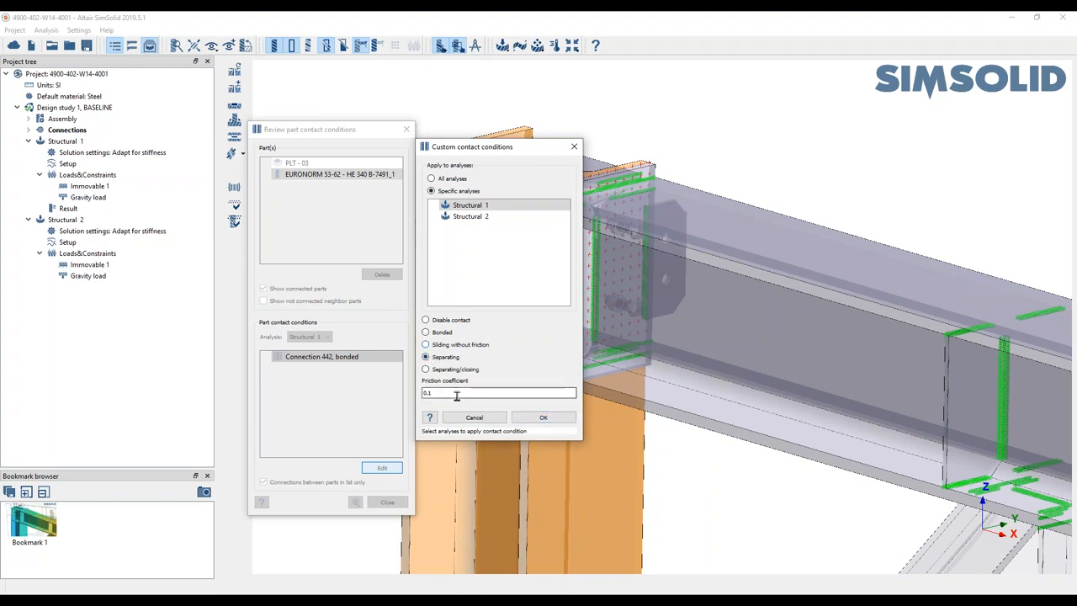
left_click(544, 418)
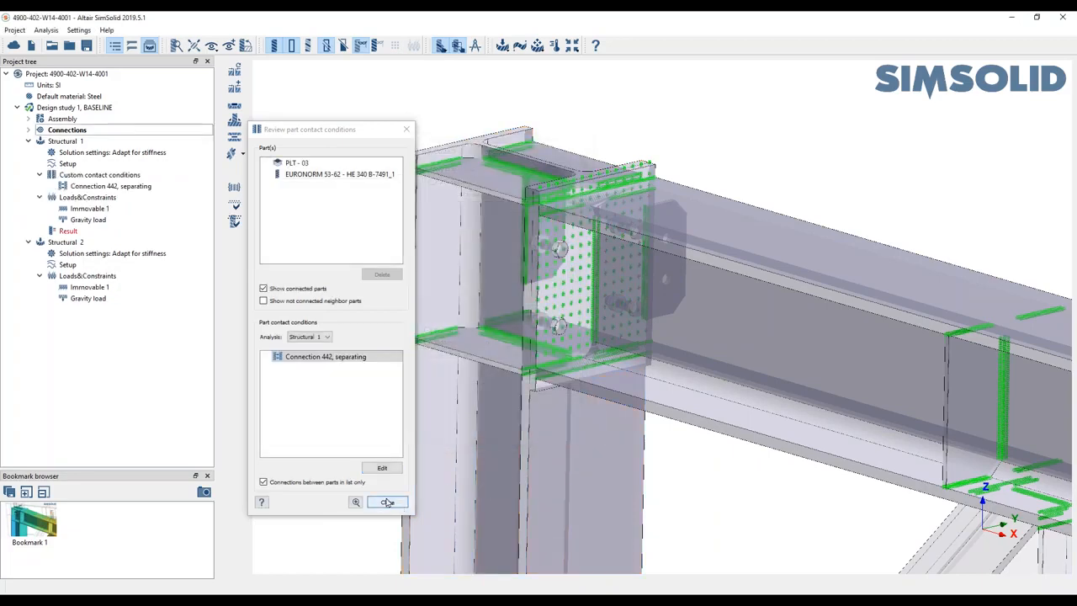
left_click(387, 504)
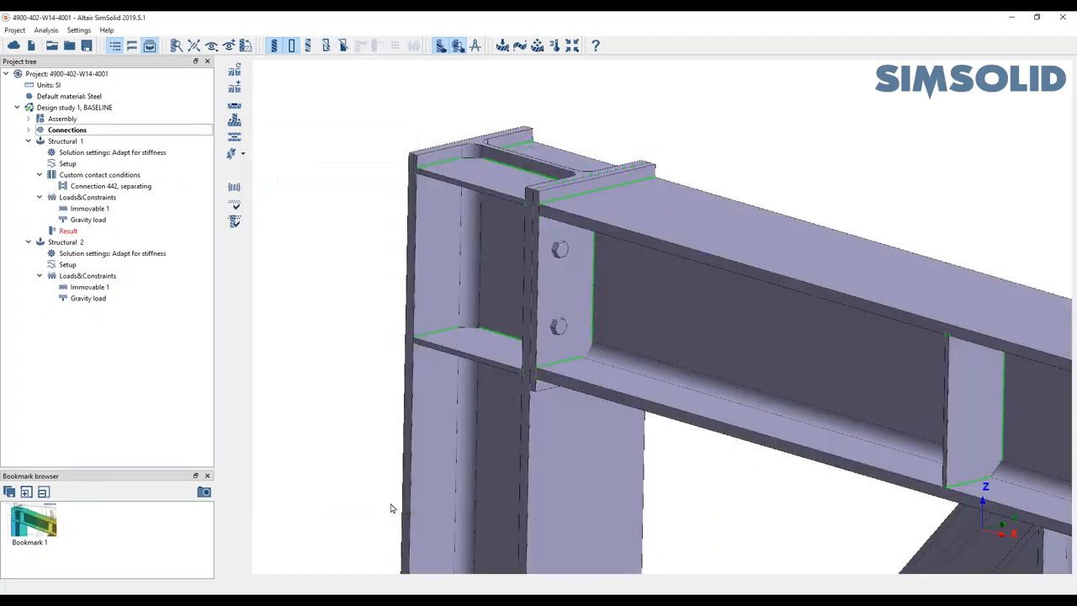
scroll(498, 425, "down", 3)
right_click_drag(722, 536, 651, 462)
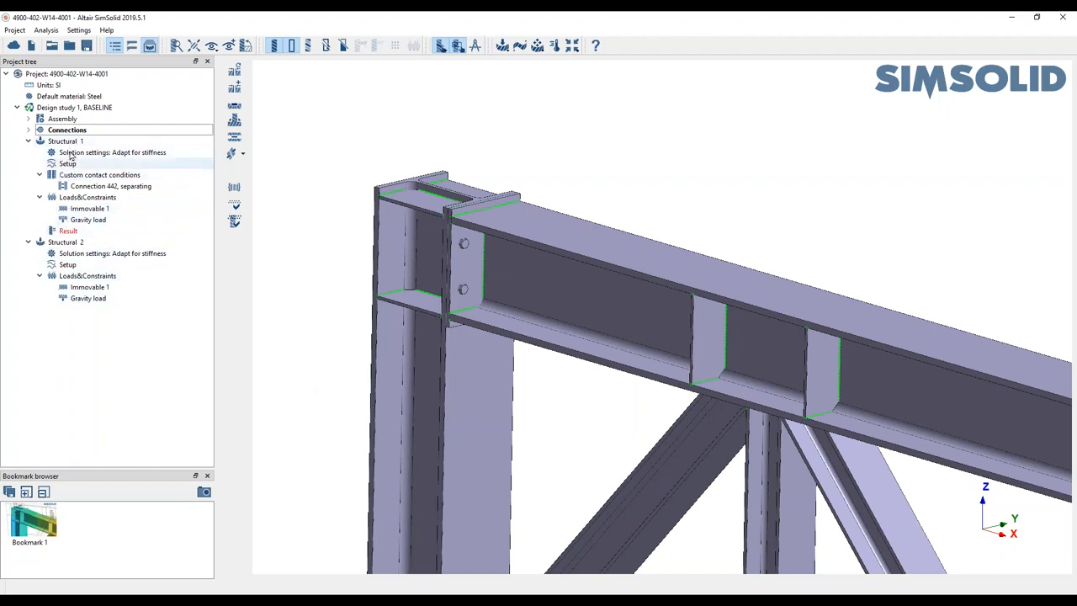
Try to solve the Structural 1 analysis with the separating column connection
left_click(63, 243)
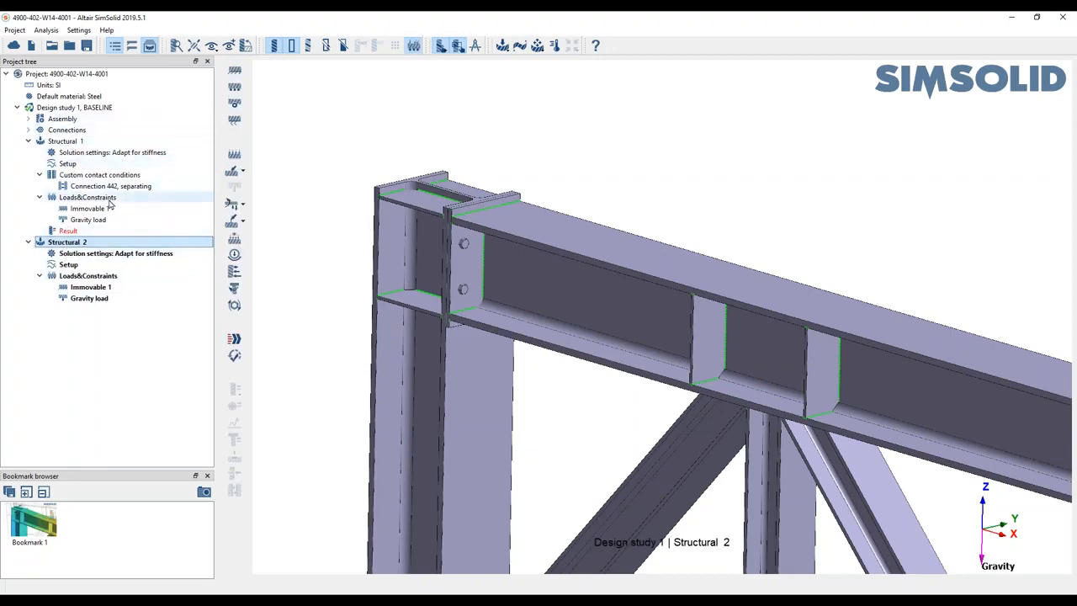
left_click(64, 142)
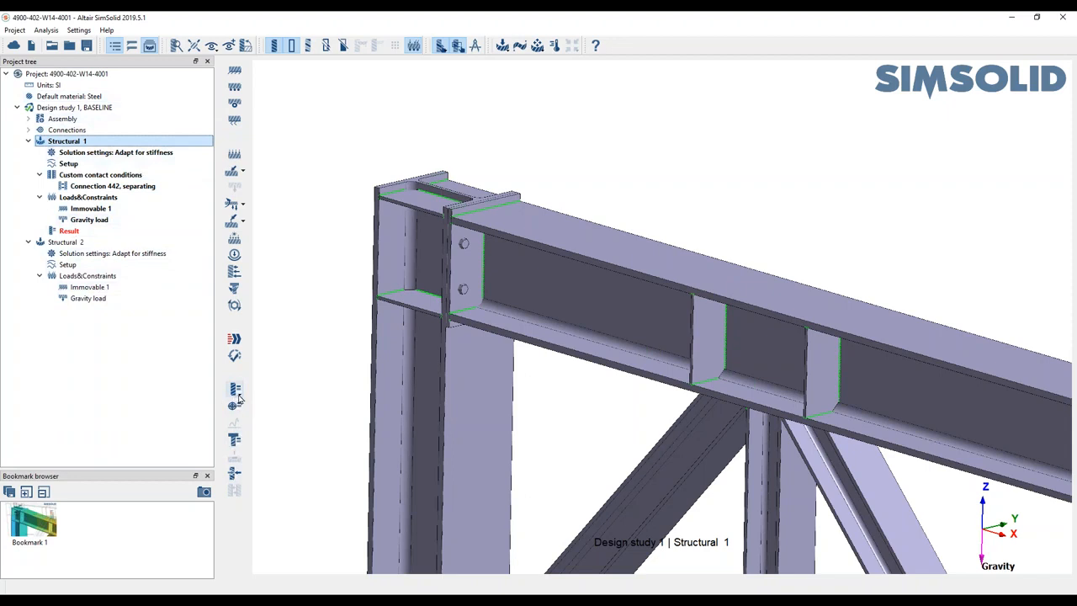
left_click(235, 339)
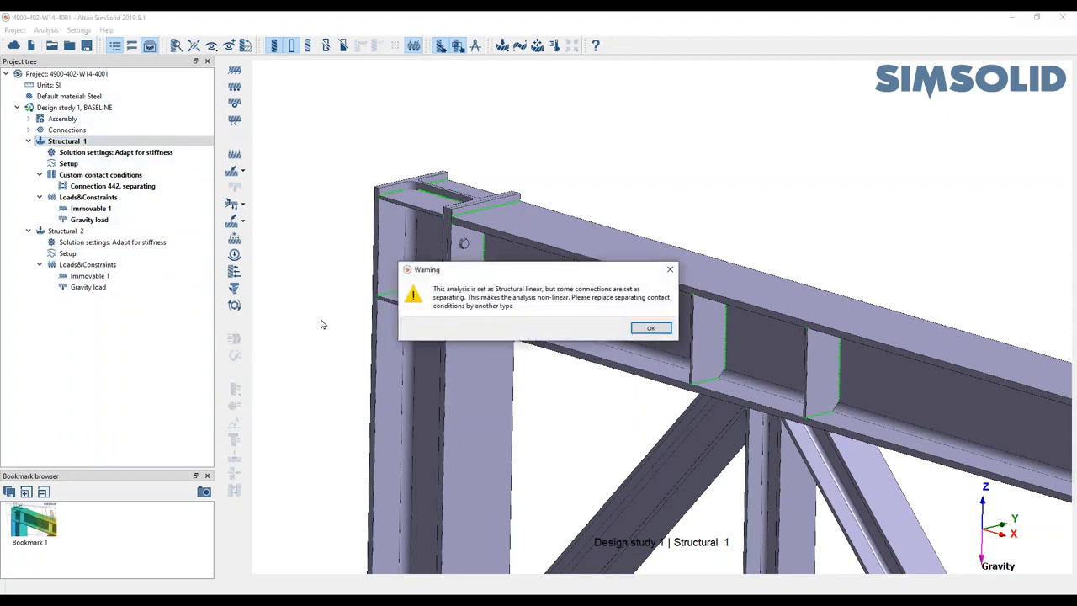
left_click(661, 328)
Enable separating contact in the Structural 1 analysis settings and solve the analysis
double_click(77, 165)
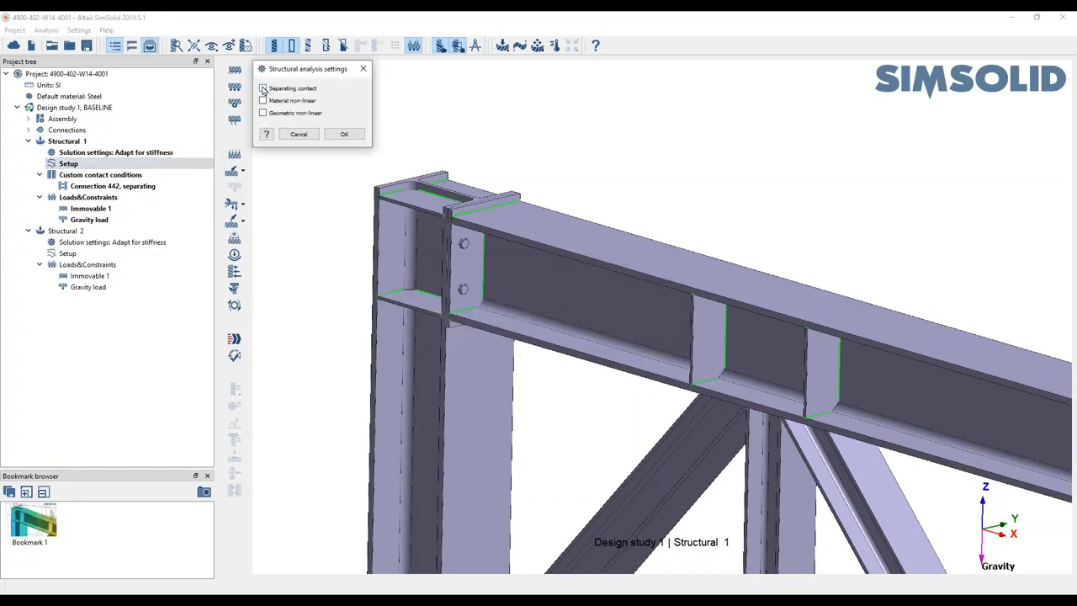
left_click(351, 138)
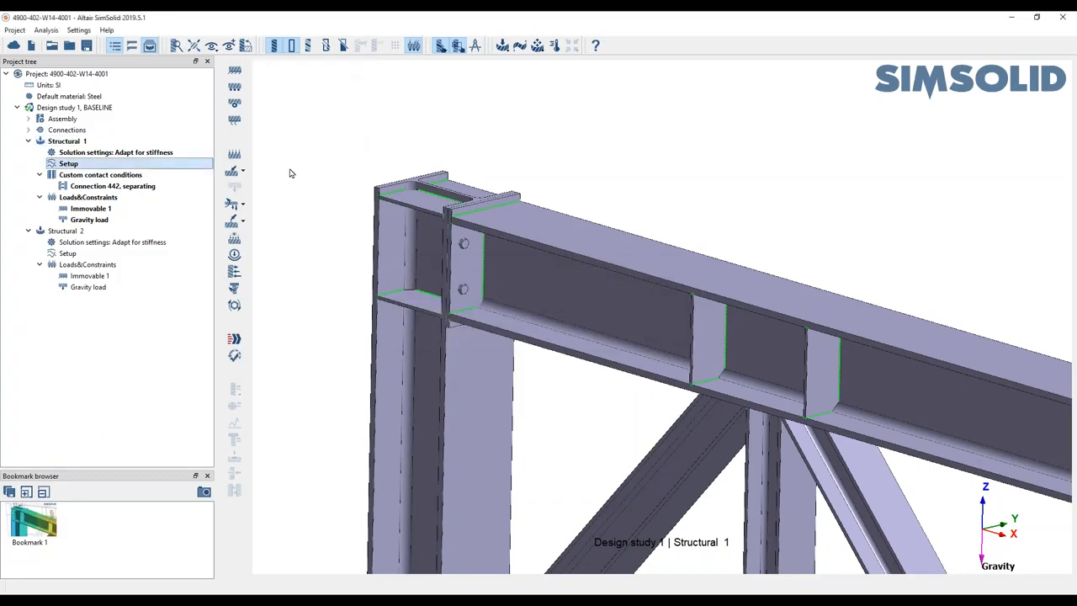
left_click(234, 340)
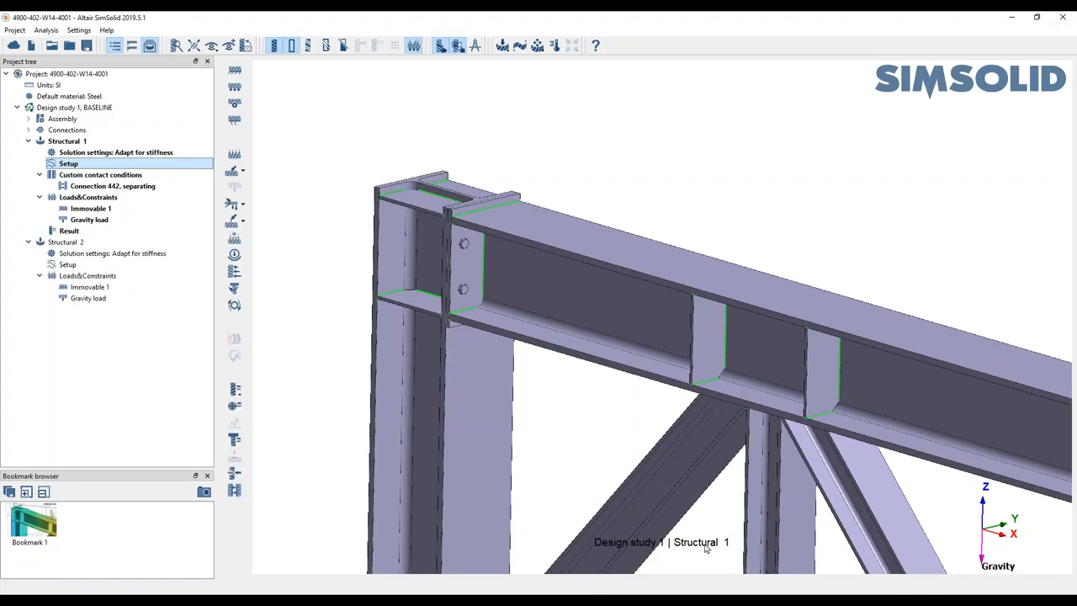
Plot the displacement magnitude of Structural 1 and inspect the deformed bolted joint between the end column and the upper beam
middle_click_drag(637, 415, 585, 310)
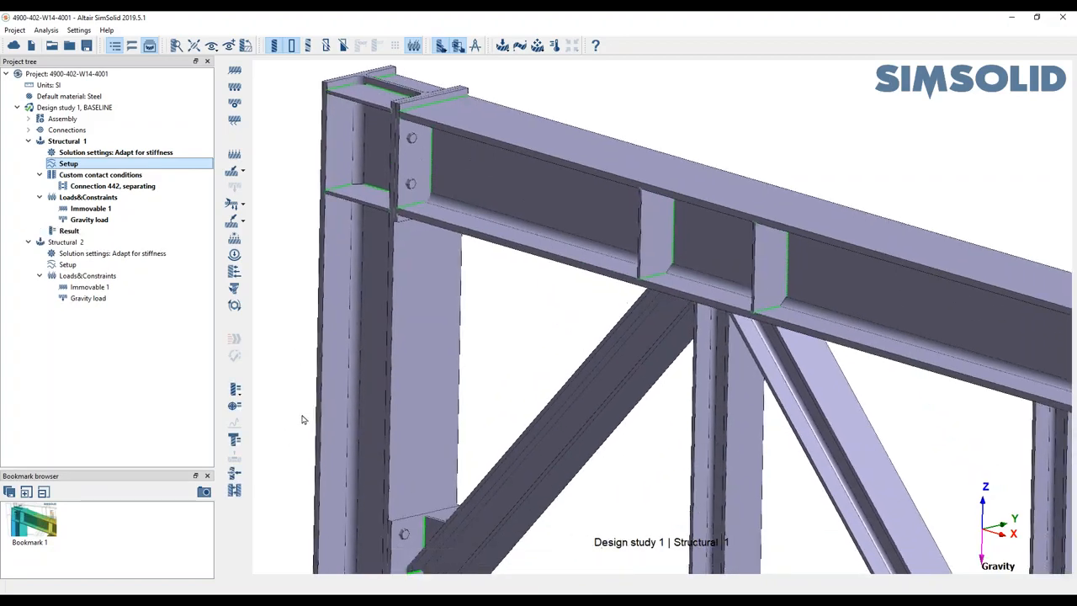
left_click(236, 390)
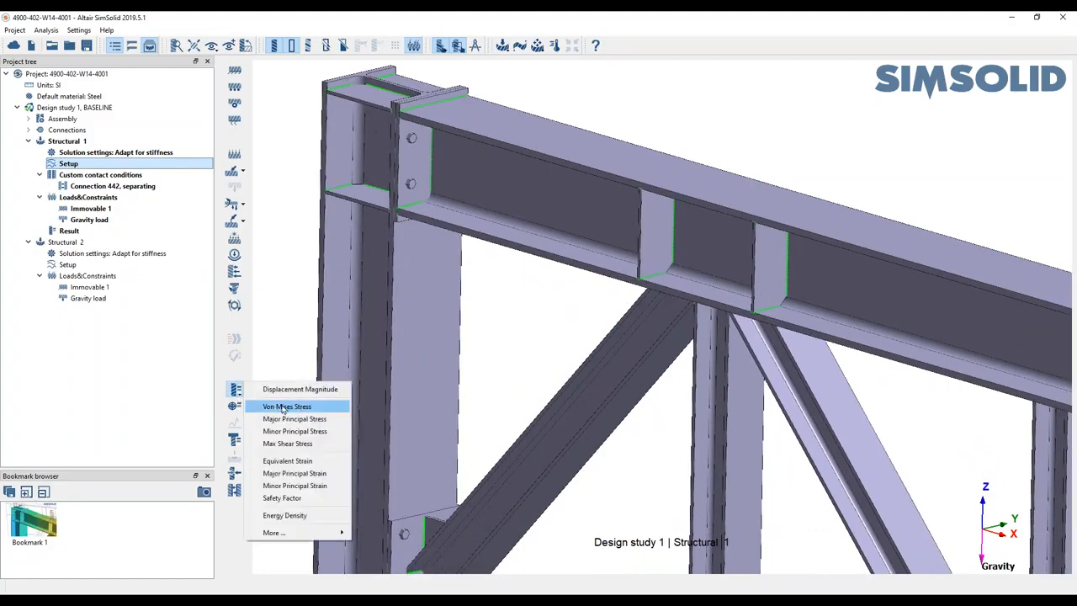
left_click(294, 391)
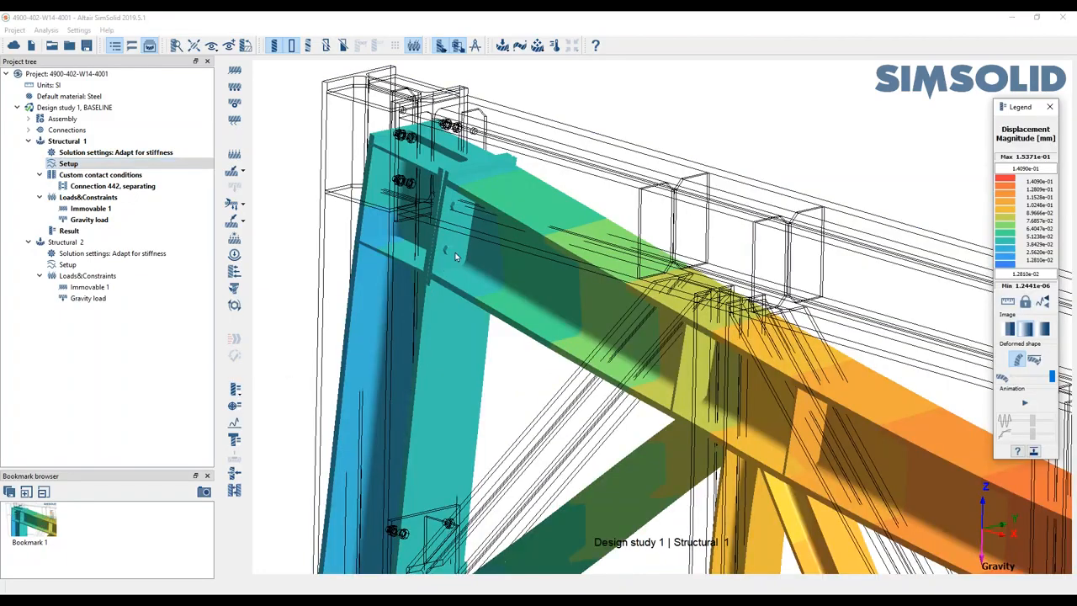
scroll(504, 234, "up", 5)
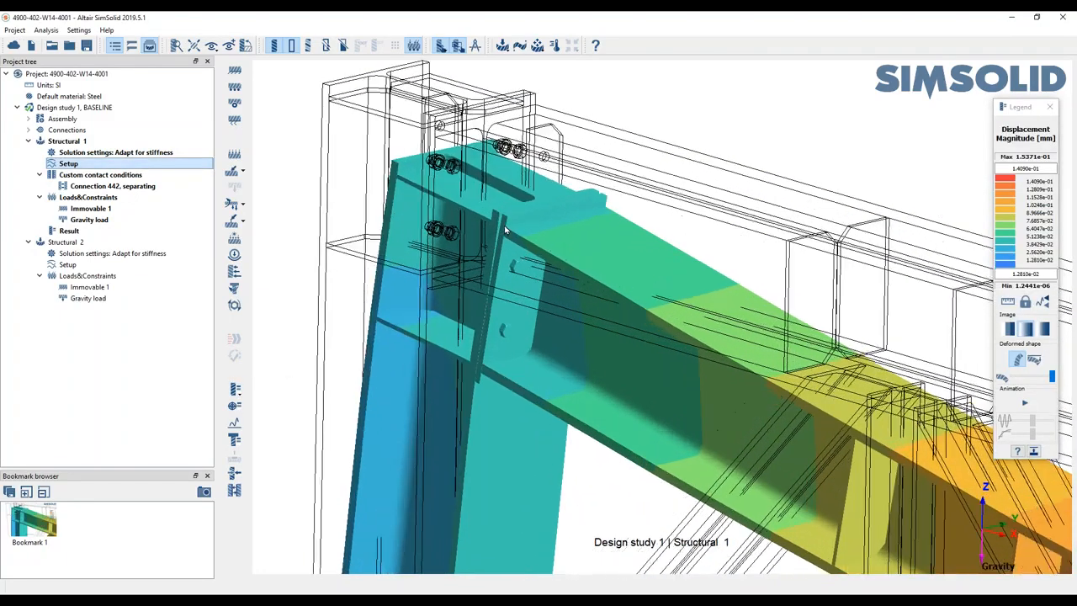
scroll(503, 234, "up", 5)
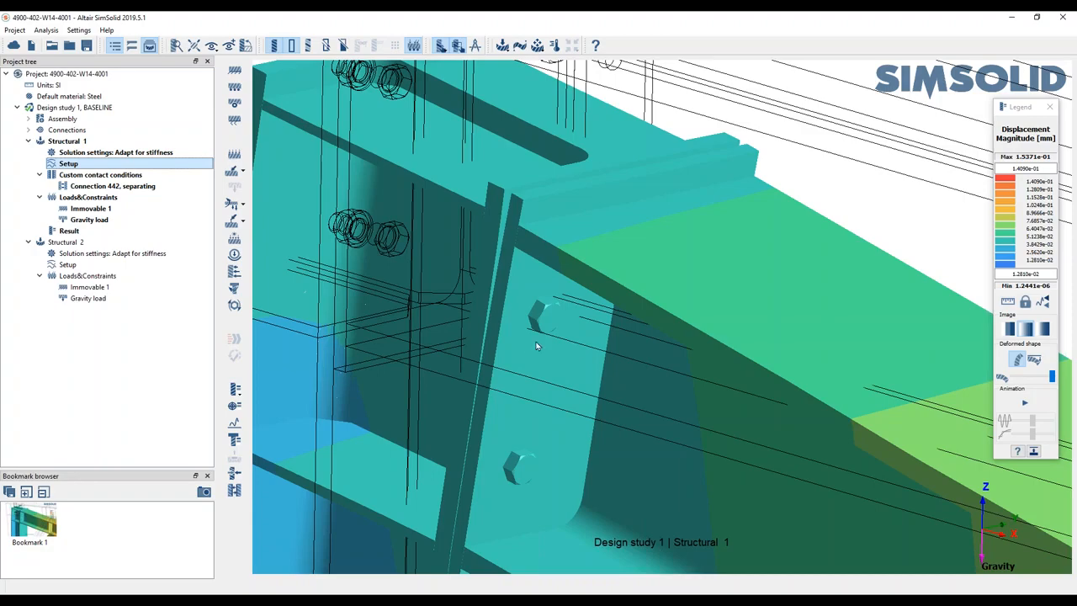
Examine the displacement magnitude along the truss spans and across the whole deformed frame
scroll(754, 359, "down", 1)
scroll(754, 363, "down", 5)
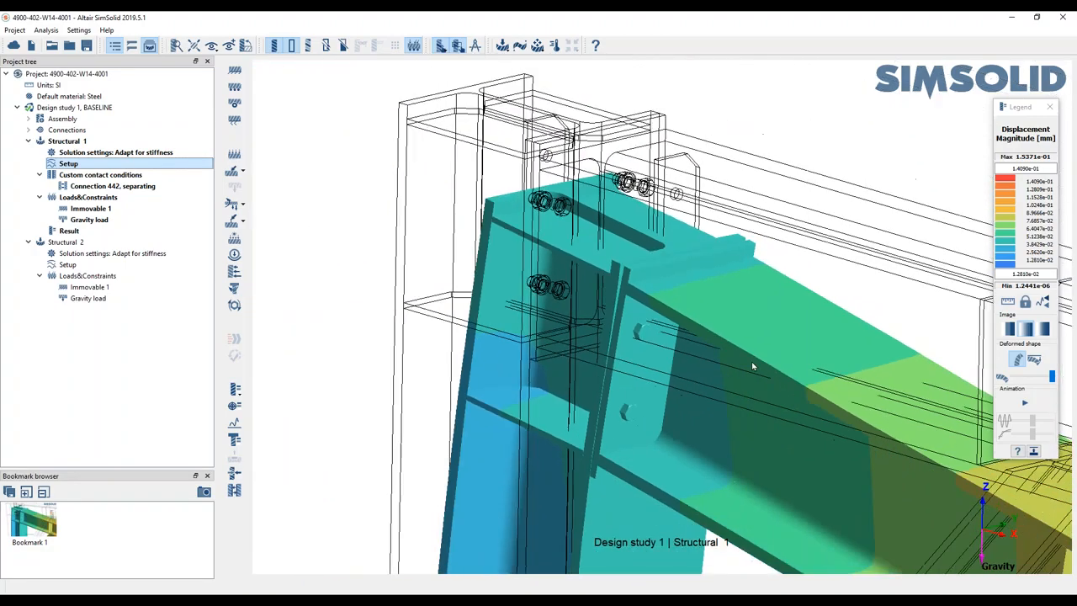
scroll(766, 365, "down", 3)
right_click_drag(623, 279, 308, 98)
scroll(604, 264, "up", 1)
scroll(628, 289, "down", 1)
scroll(627, 289, "down", 3)
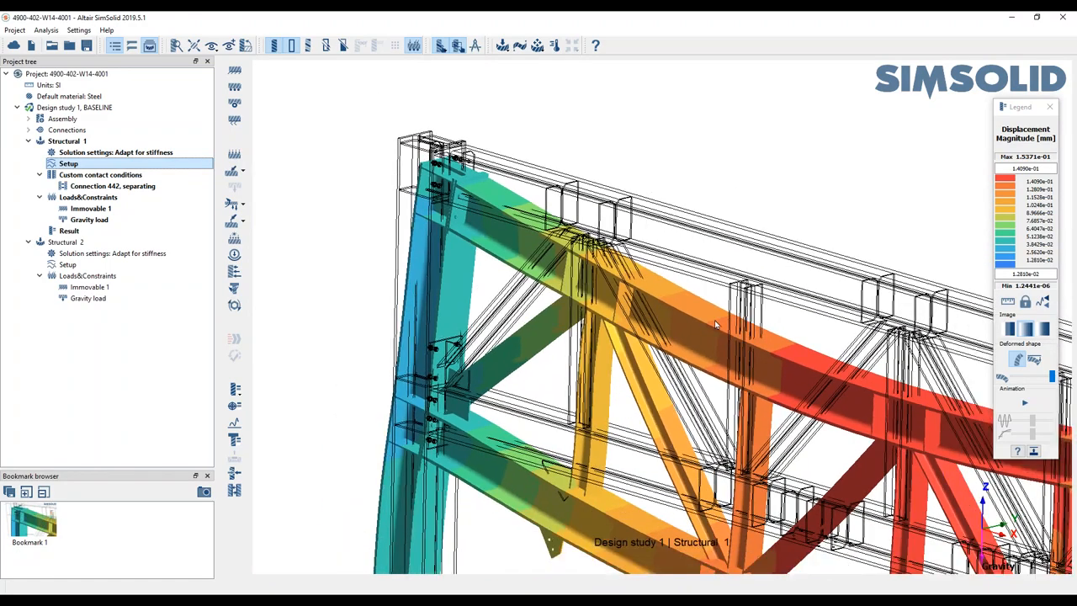
right_click_drag(684, 248, 666, 246)
scroll(665, 261, "up", 2)
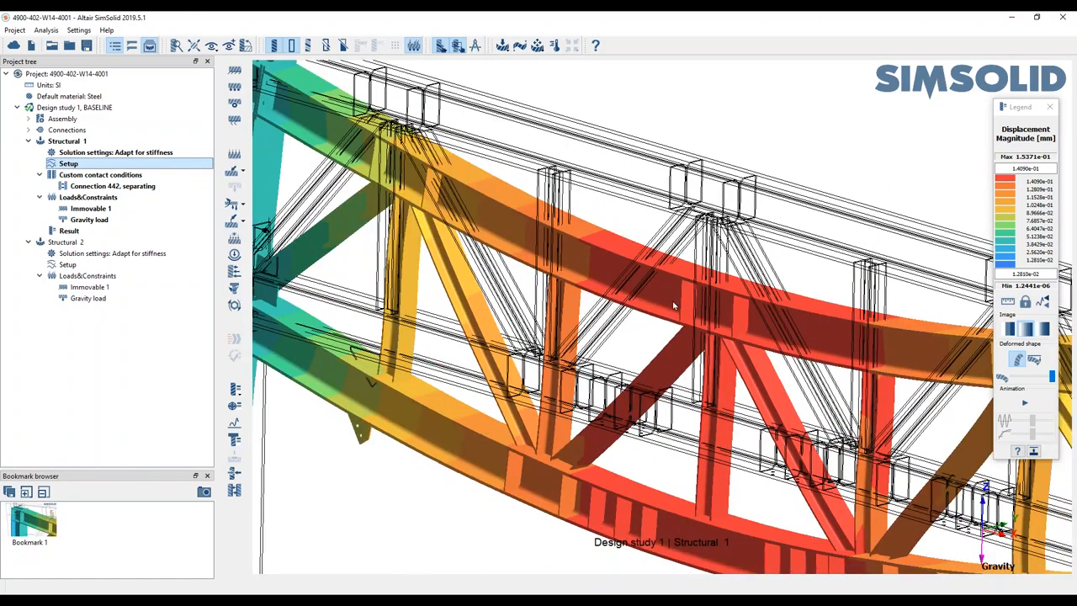
scroll(673, 305, "down", 5)
right_click_drag(743, 325, 616, 254)
scroll(616, 253, "down", 3)
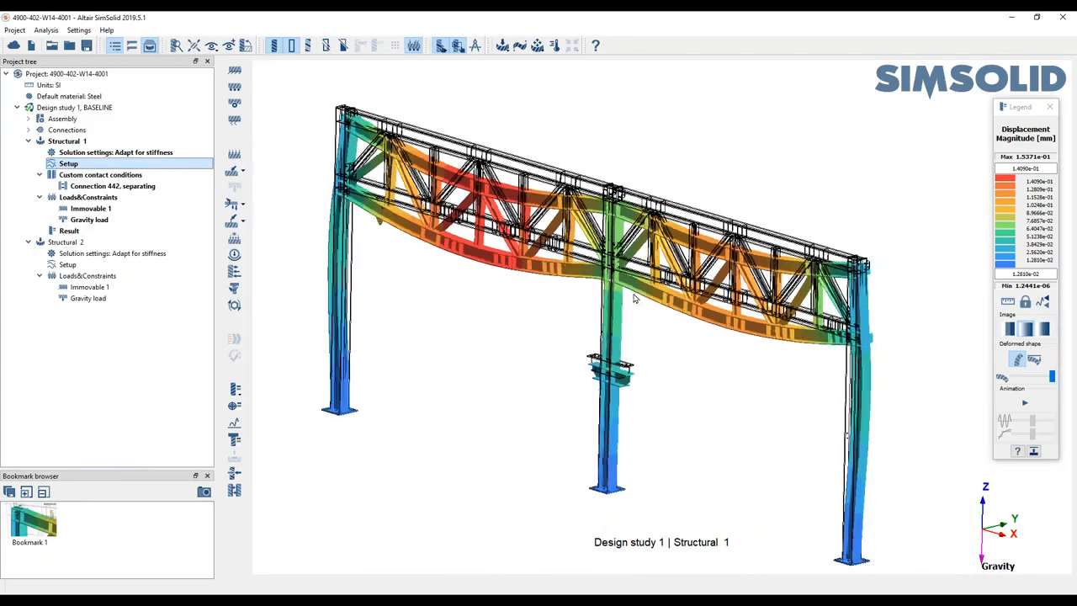
left_click_drag(639, 313, 624, 306)
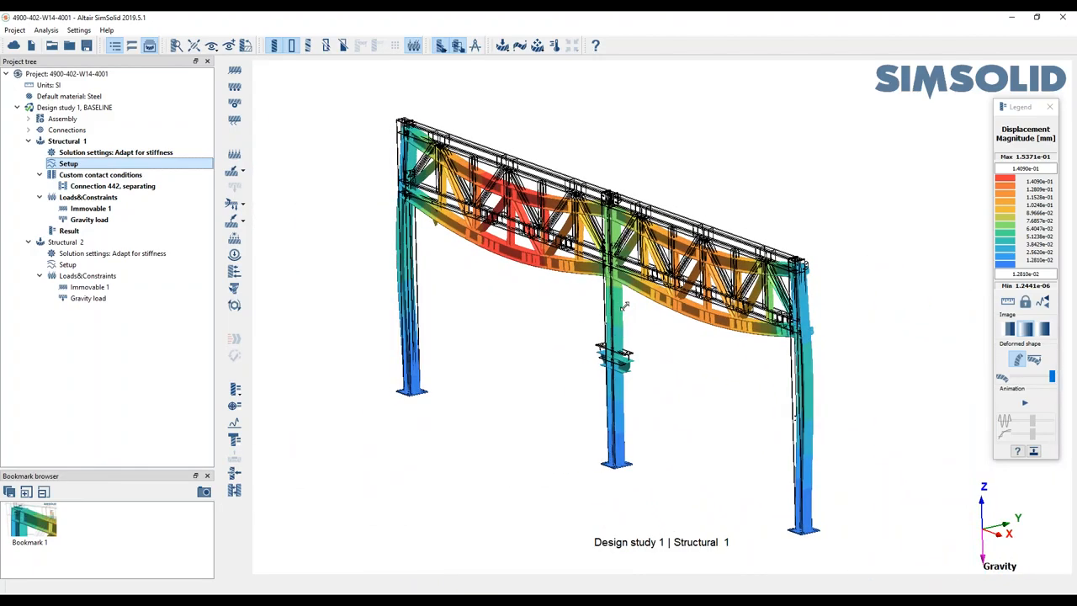